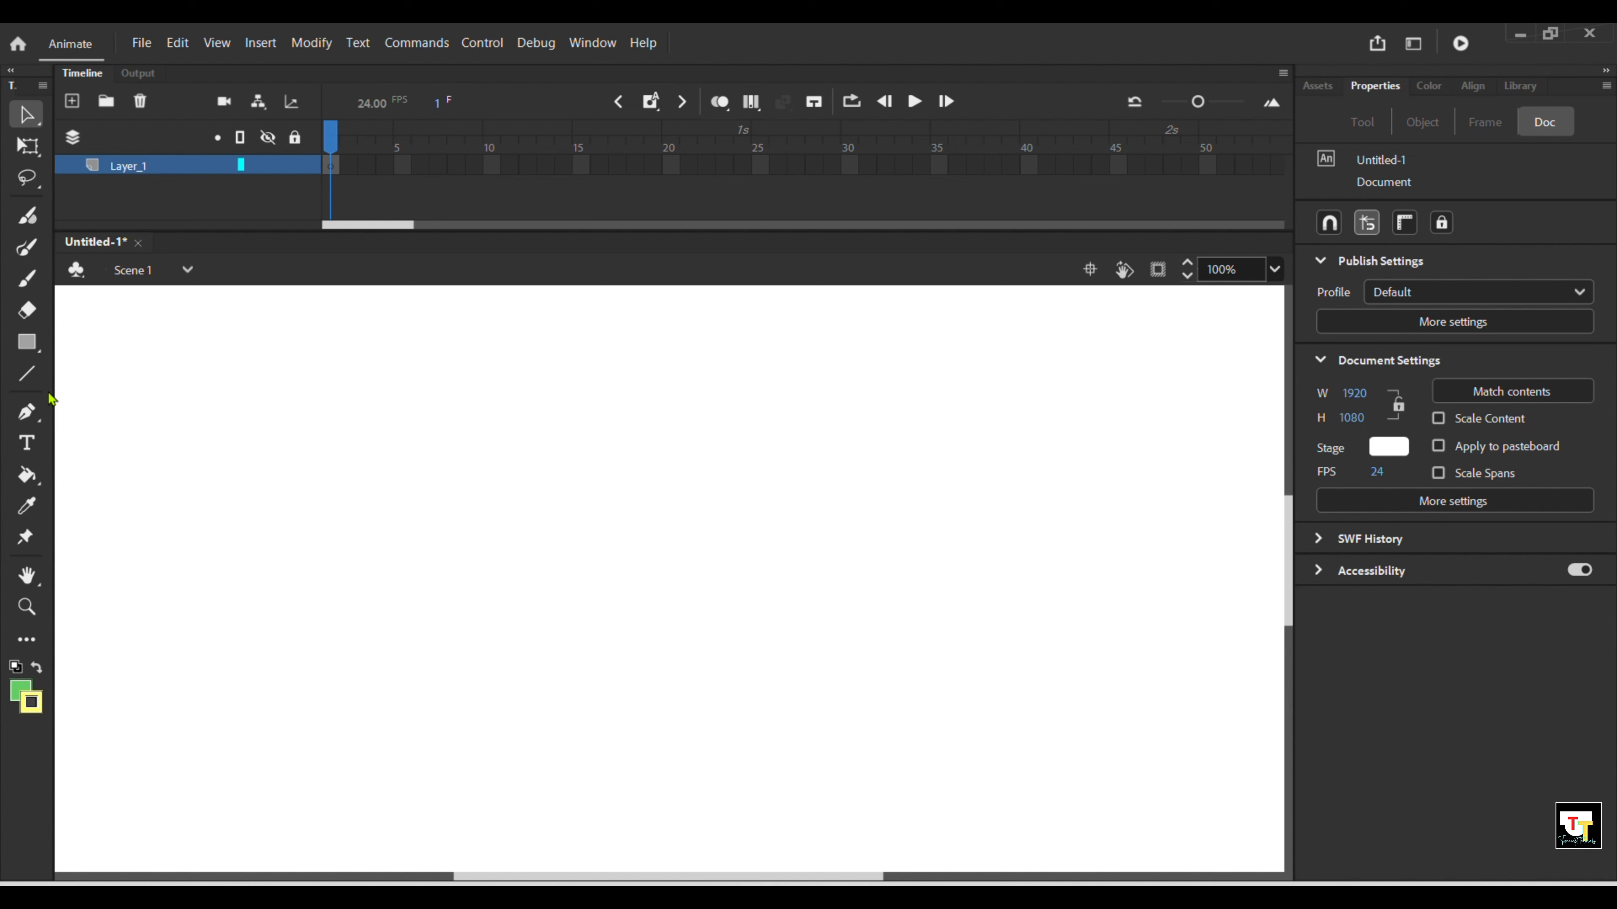
# Draw a horizontal yellow line with a stroke size of 85 across the upper part of the stage using the Line tool.
pyautogui.click(28, 376)
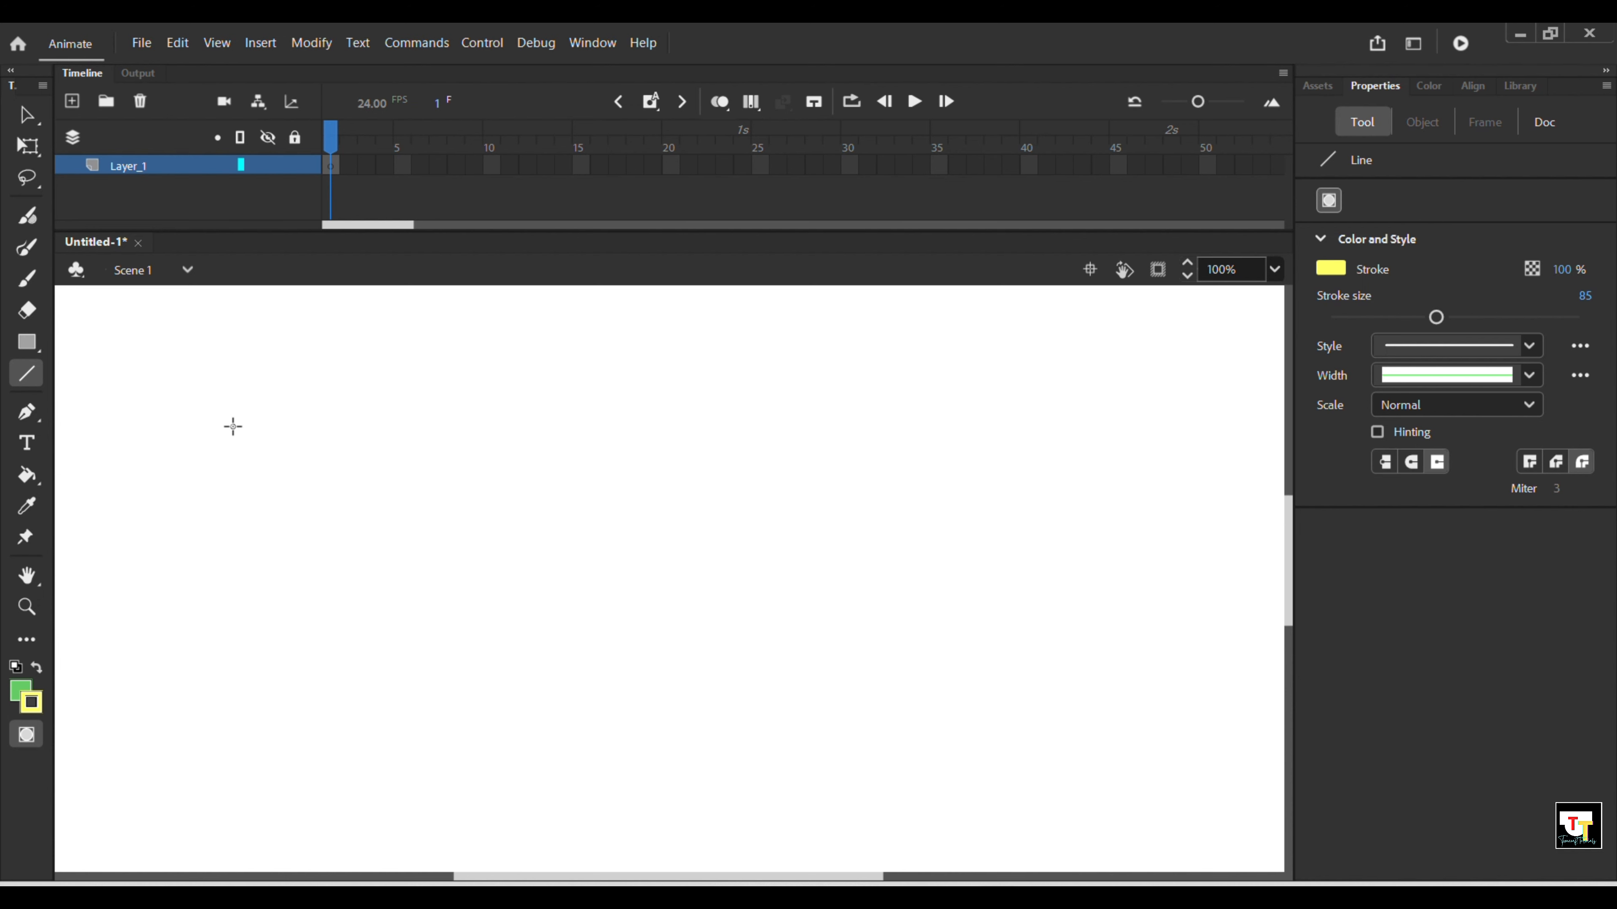
pyautogui.moveTo(233, 427); pyautogui.dragTo(879, 428)
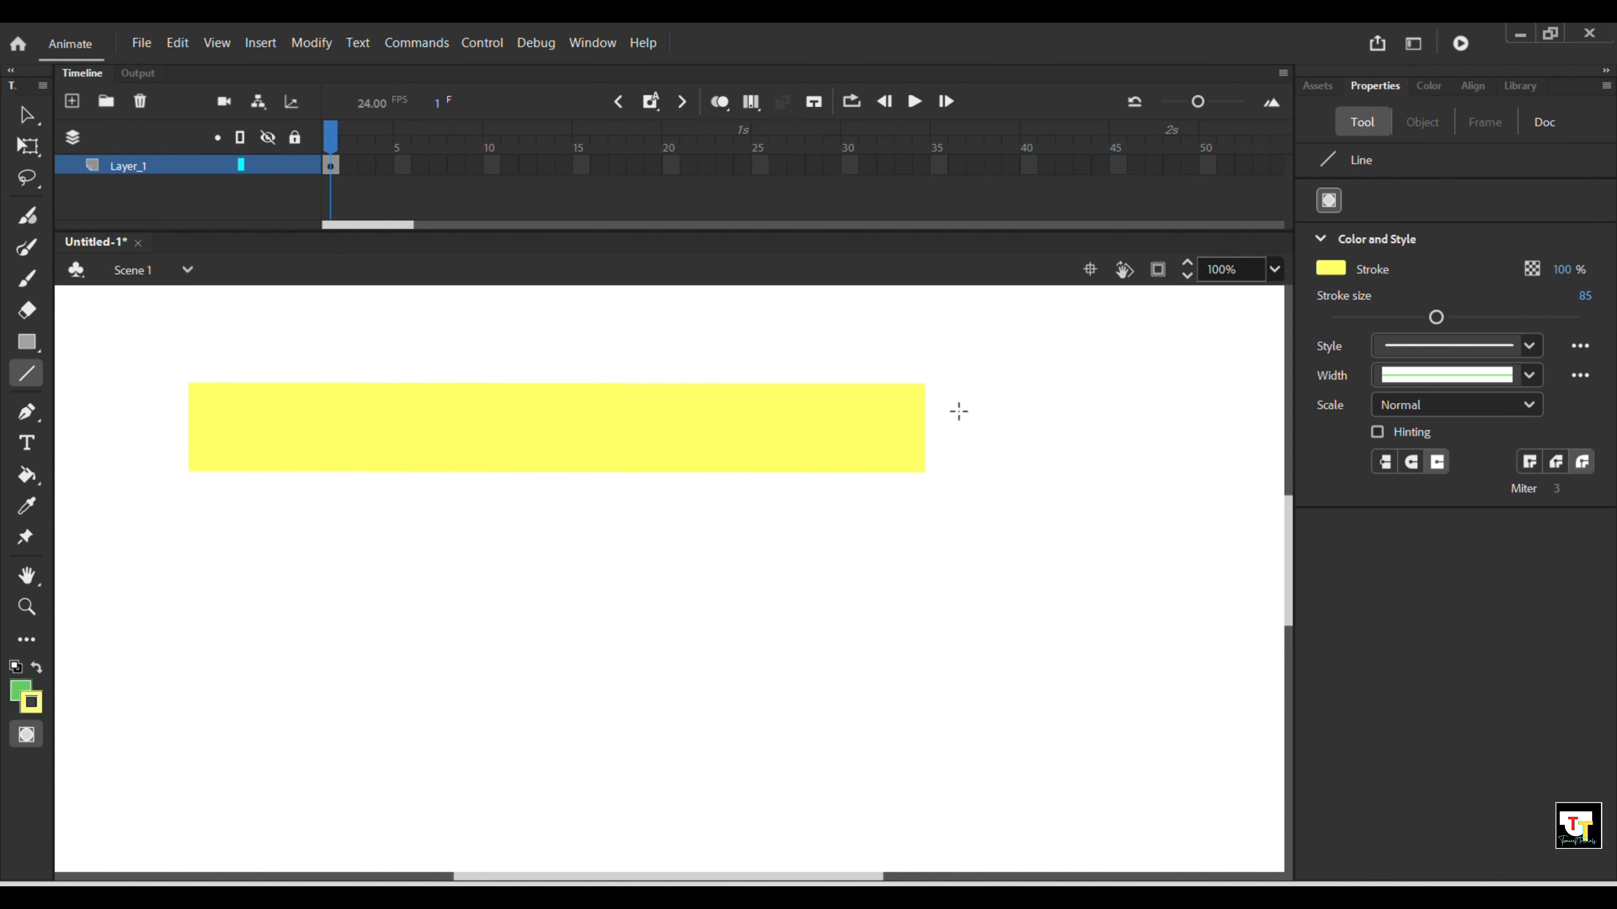
# Set the Line tool's stroke size to 16 and its colour to red, and undo the yellow line.
pyautogui.moveTo(1437, 324); pyautogui.dragTo(1352, 328)
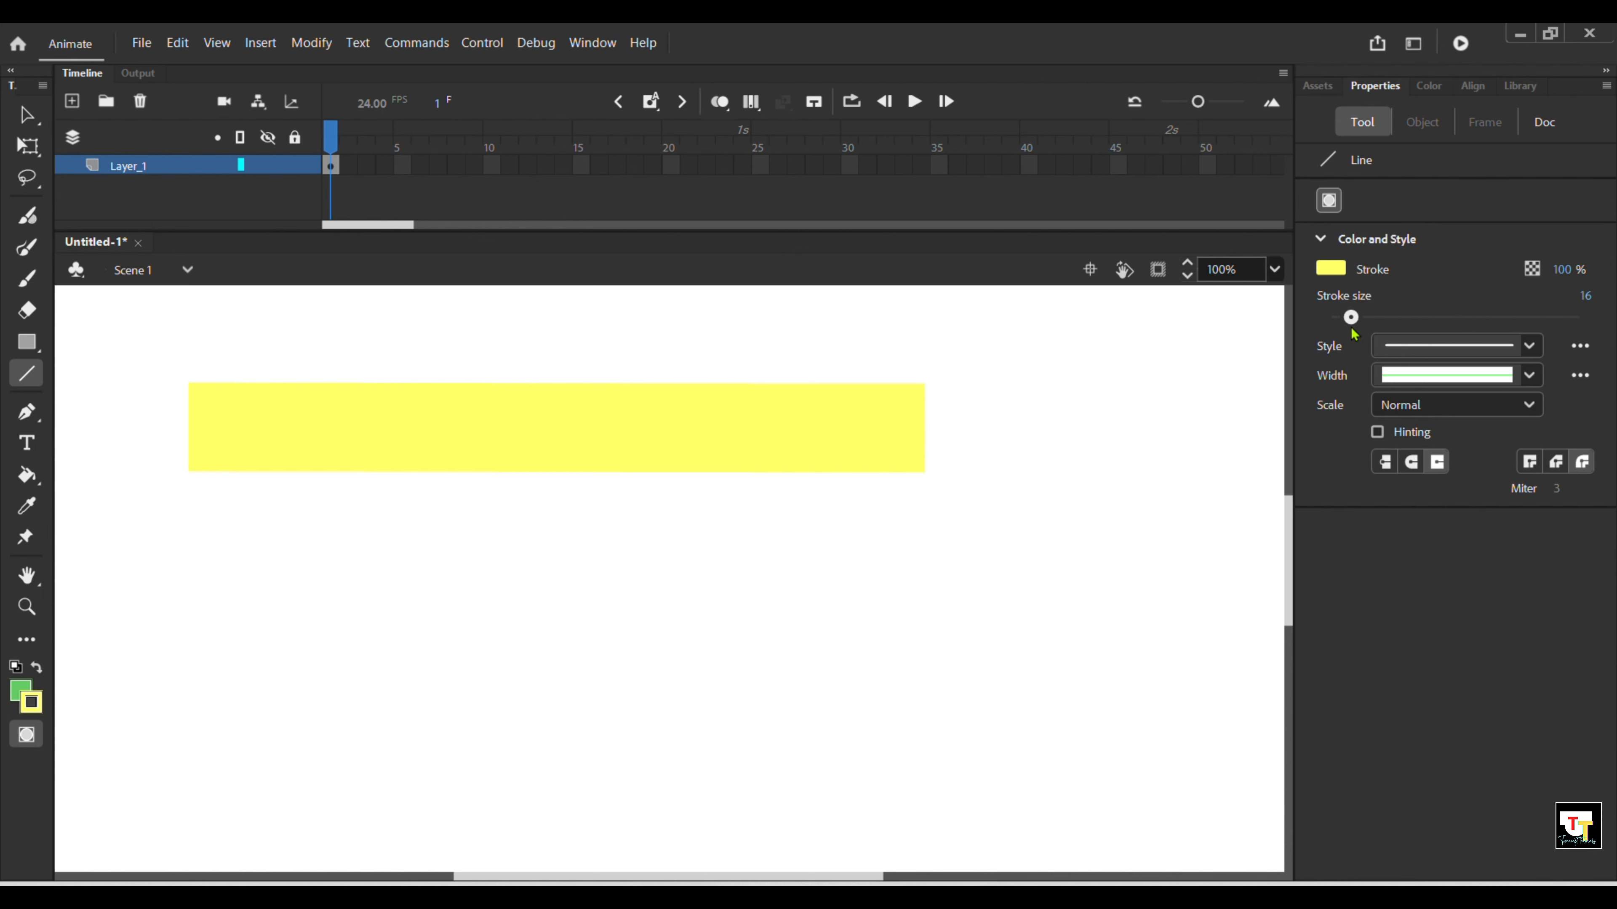
pyautogui.click(1329, 268)
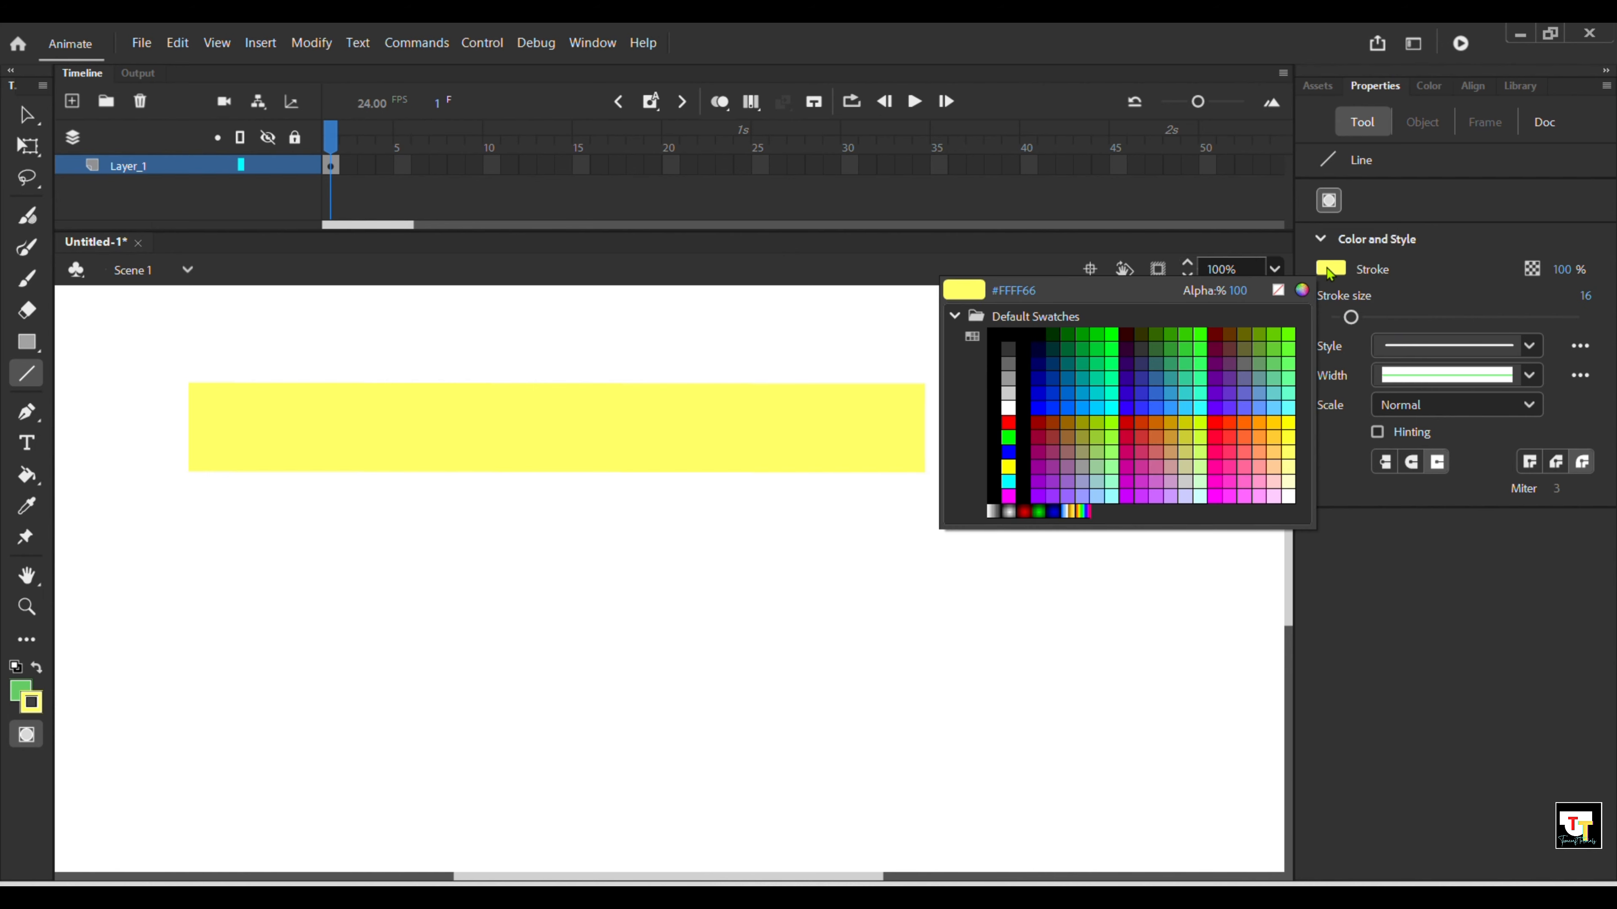
pyautogui.click(1227, 435)
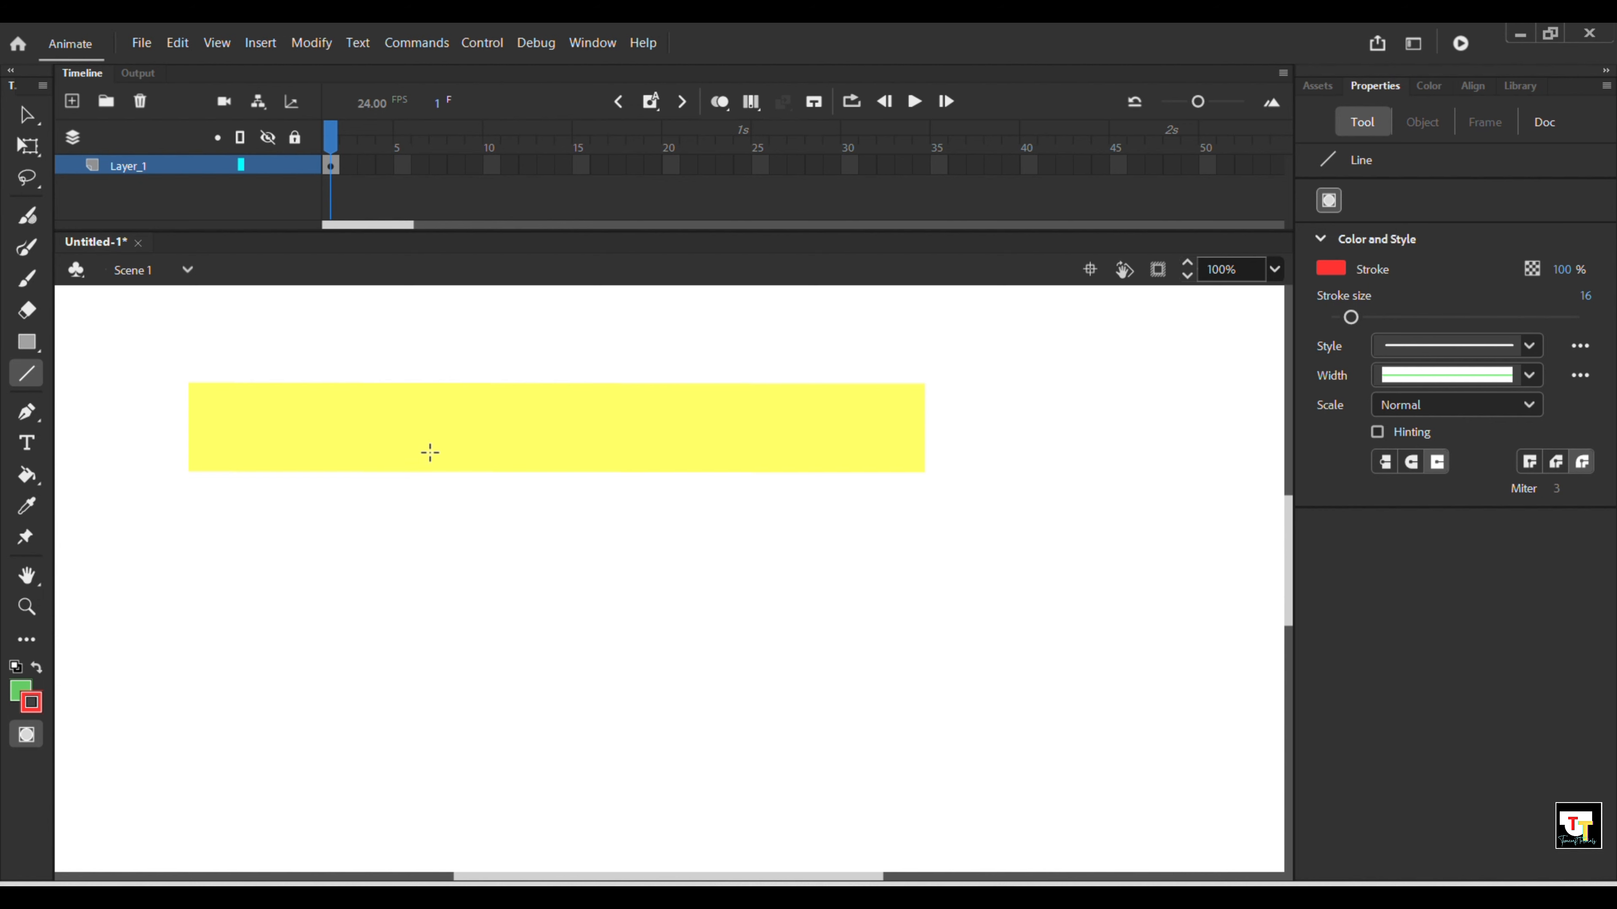
pyautogui.hotkey('ctrl', 'z')
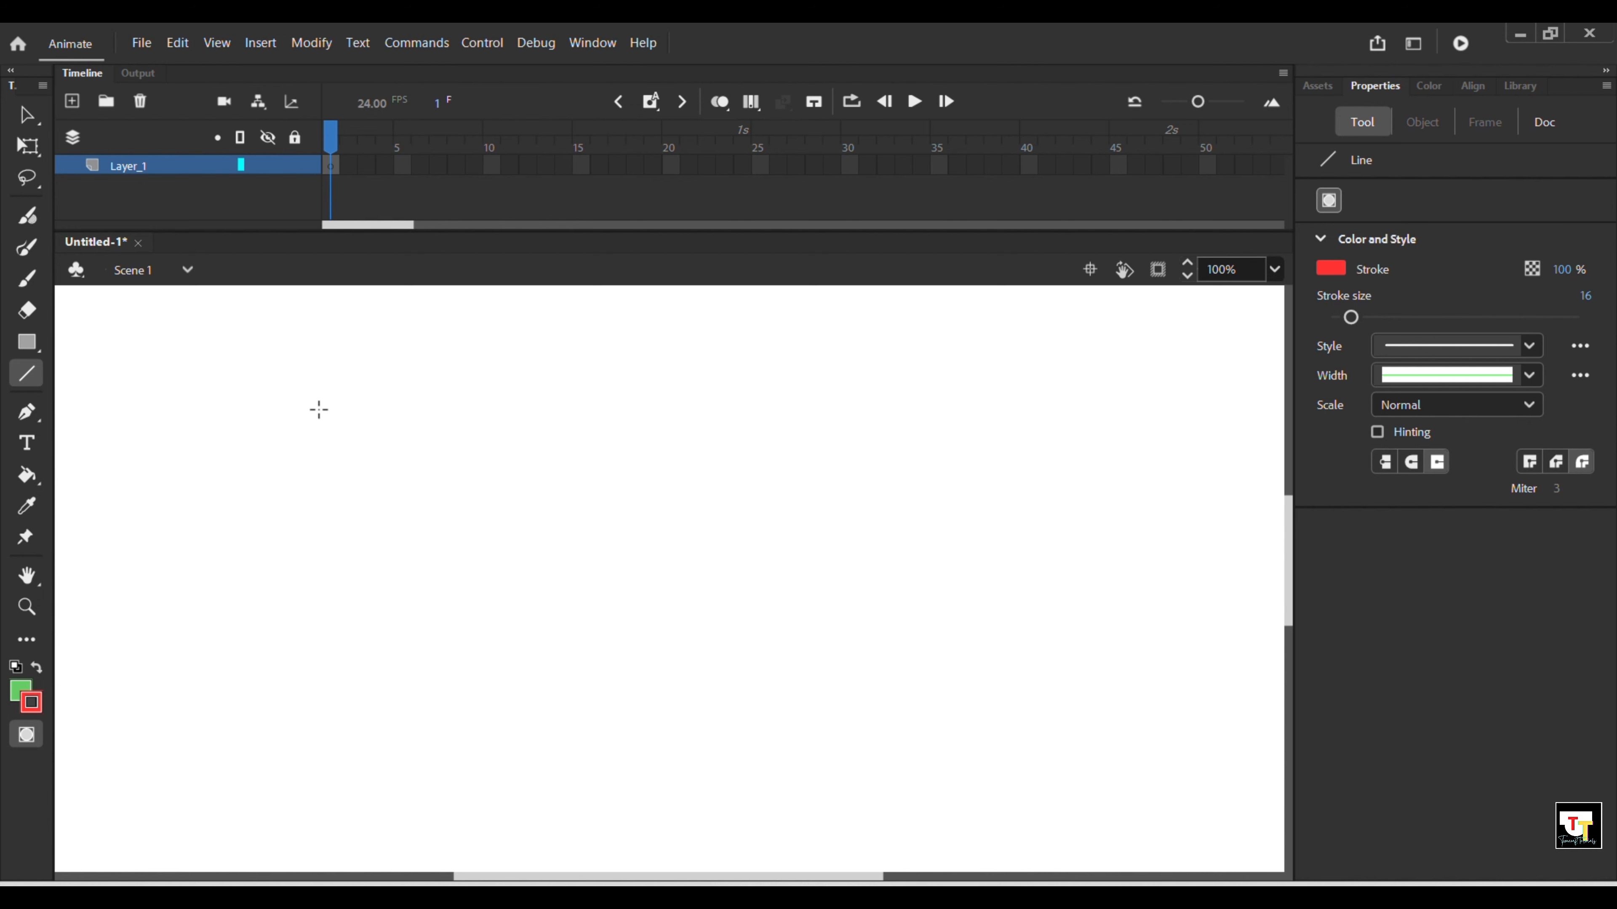
# Draw two horizontal red lines one above the other on the stage and undo both.
pyautogui.moveTo(296, 411); pyautogui.dragTo(870, 410)
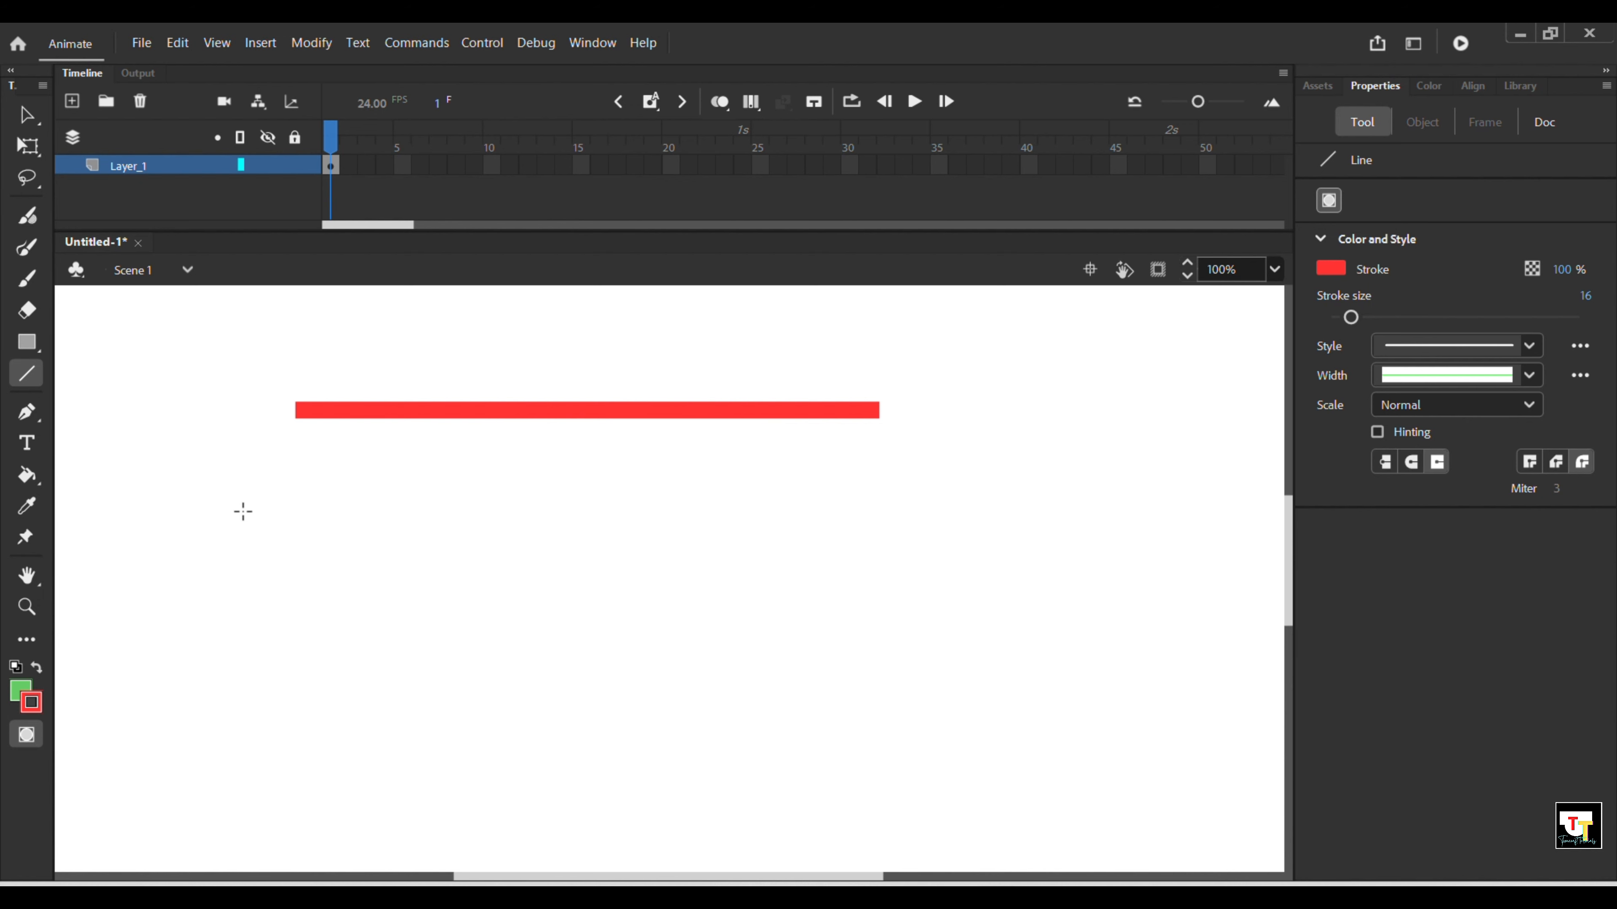
pyautogui.moveTo(242, 512)
pyautogui.mouseDown()
pyautogui.moveTo(888, 481)
pyautogui.moveTo(964, 521)
pyautogui.mouseUp()
pyautogui.hotkey('ctrl', 'z')
pyautogui.hotkey('ctrl', 'z')
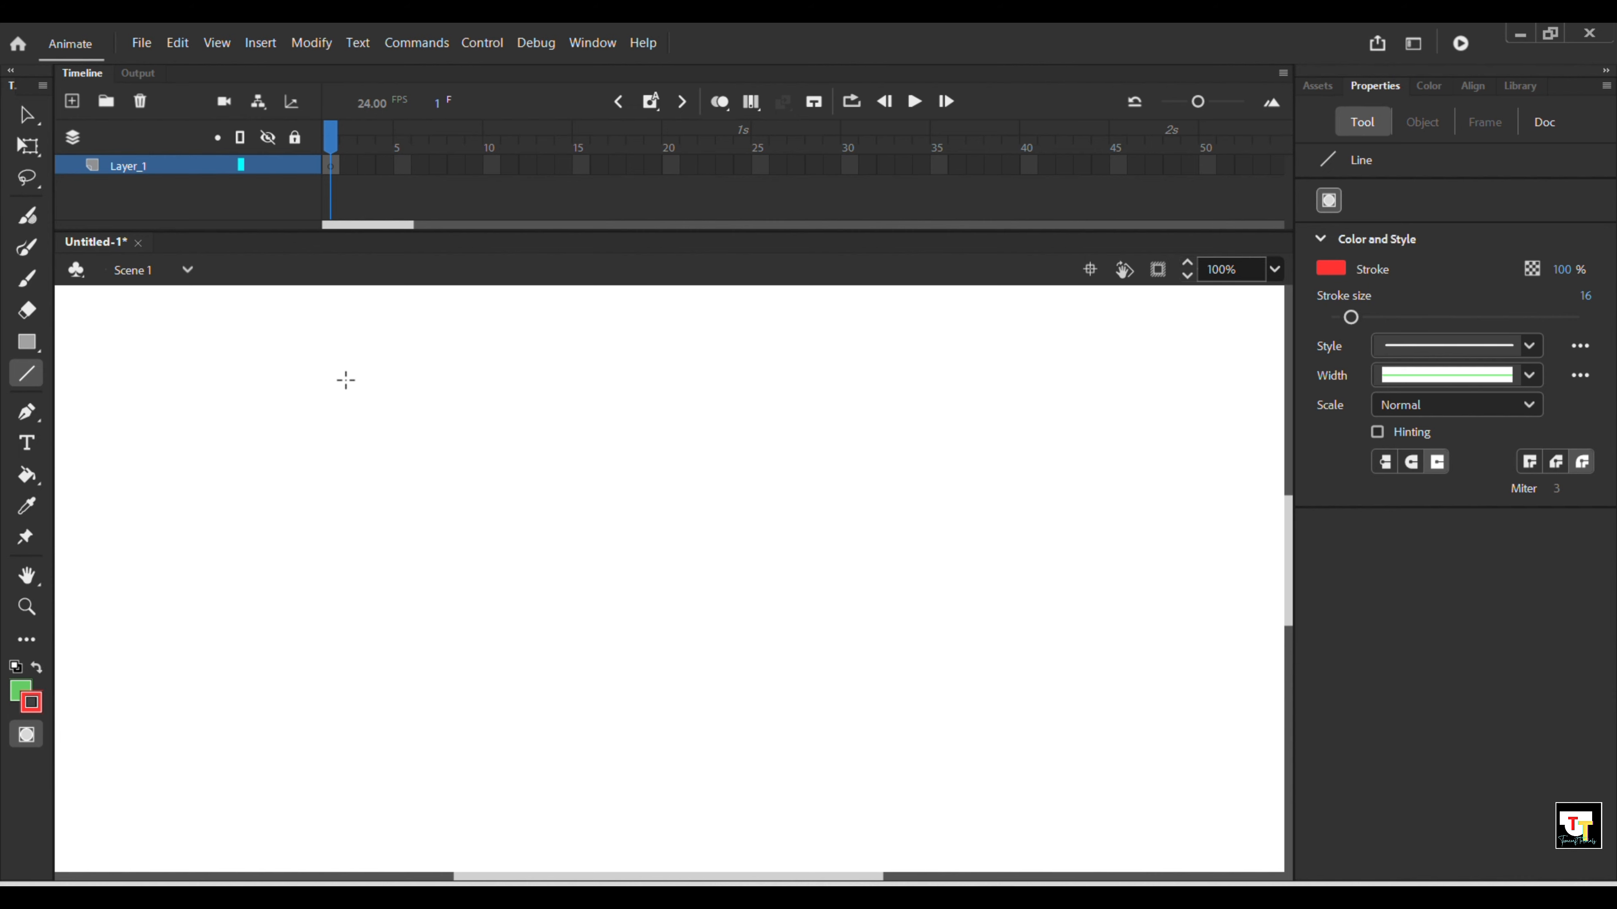
# Draw two slightly sloping red lines freely, one below the other, and undo both.
pyautogui.moveTo(301, 380); pyautogui.dragTo(847, 385)
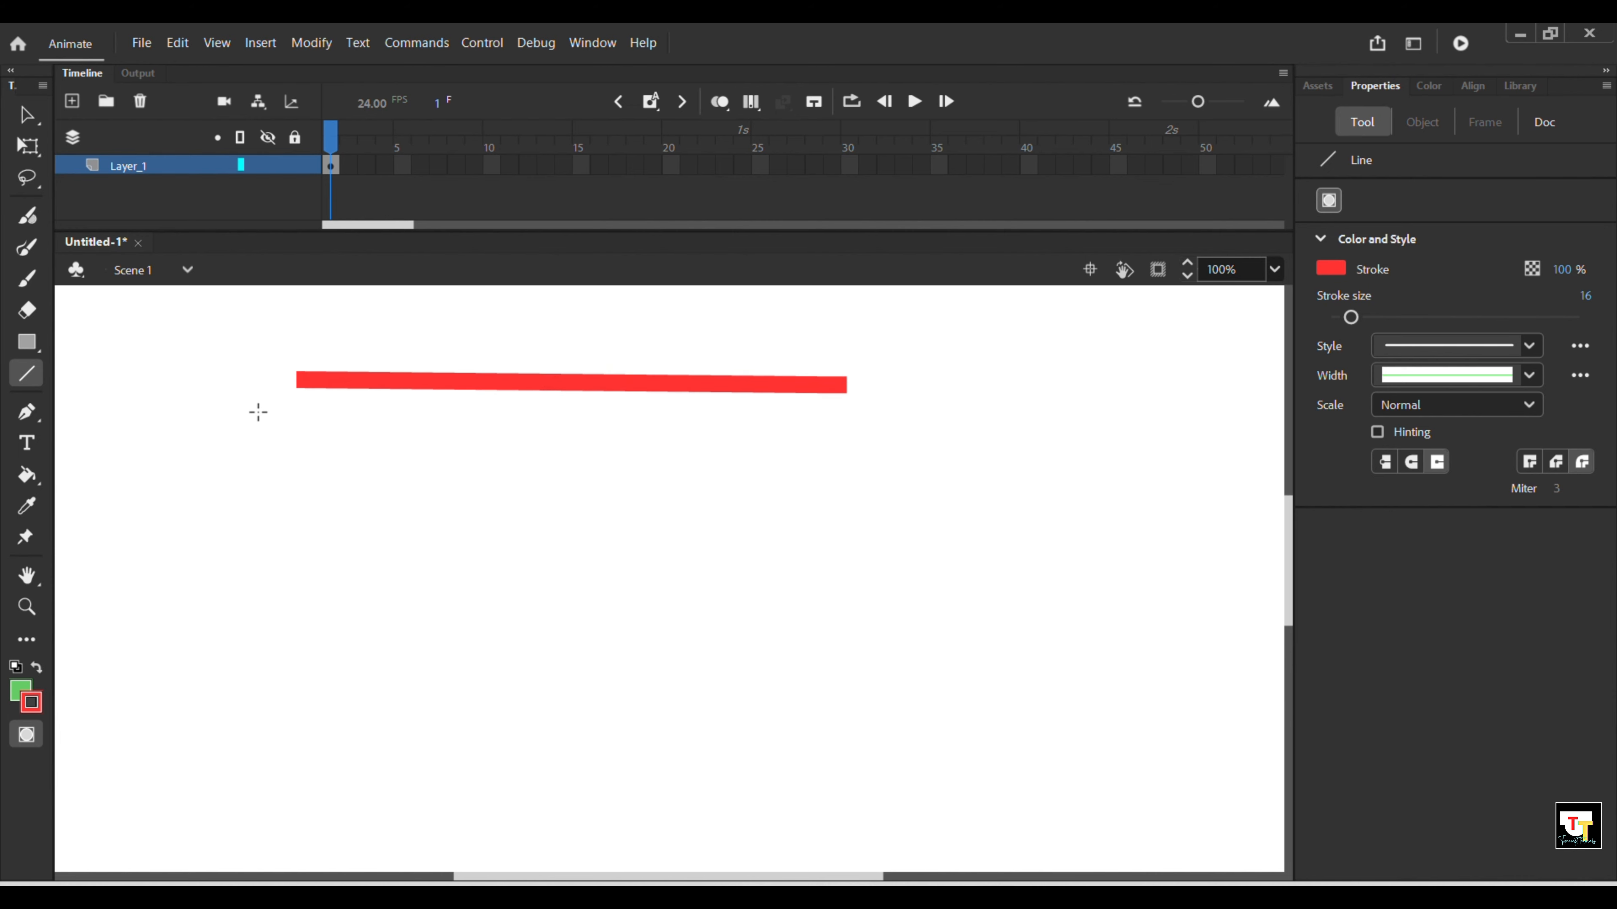
pyautogui.moveTo(268, 467); pyautogui.dragTo(863, 475)
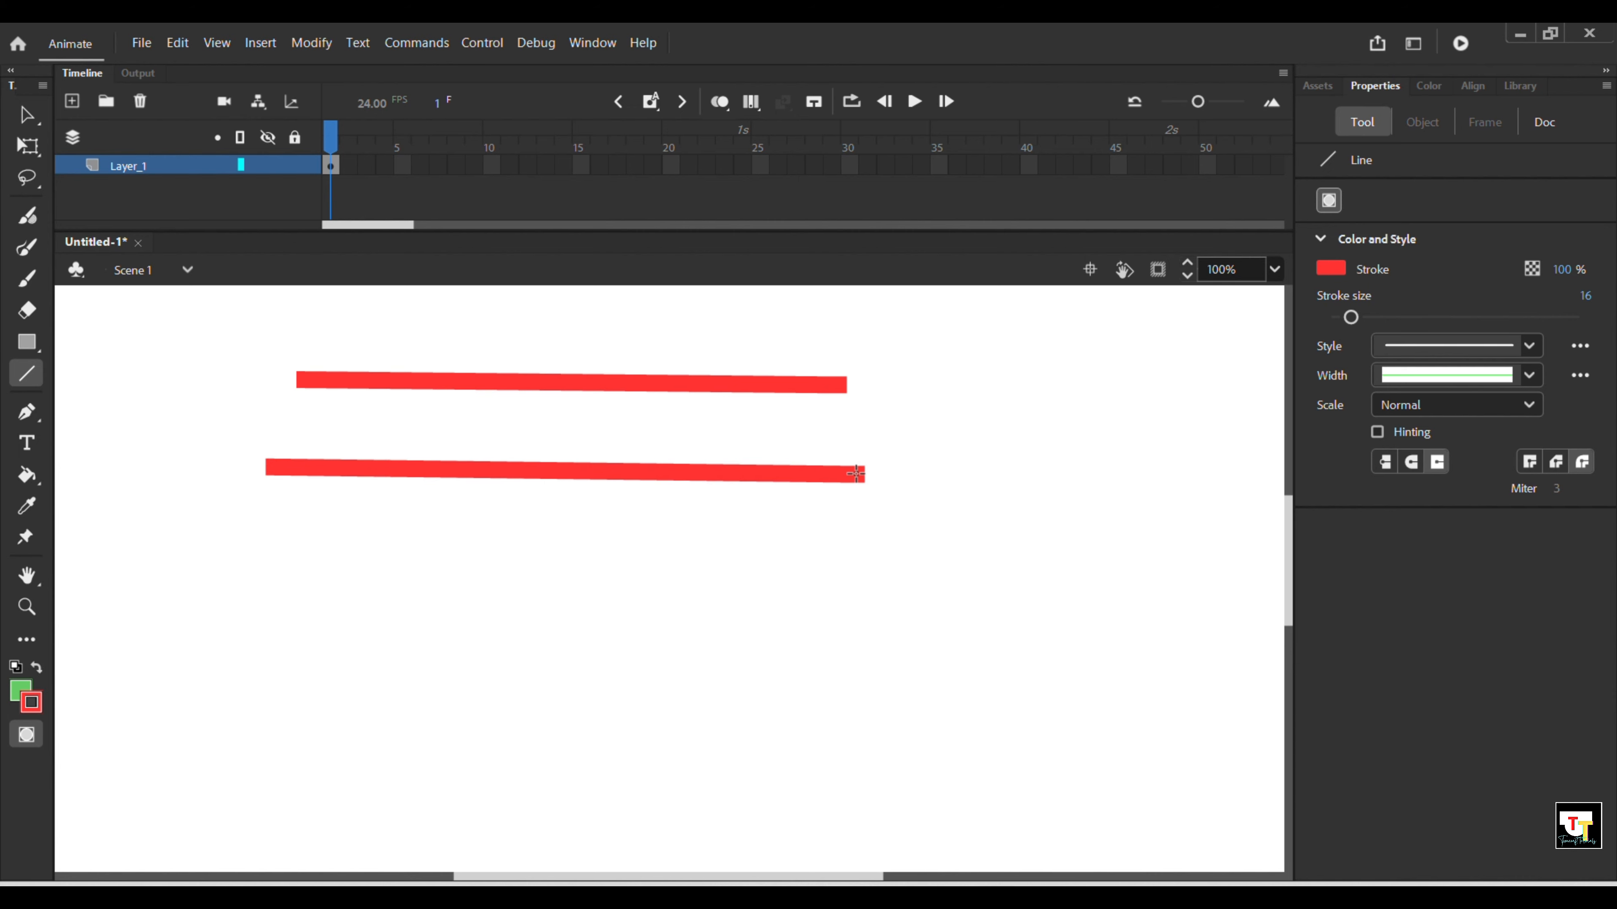
pyautogui.hotkey('ctrl', 'z')
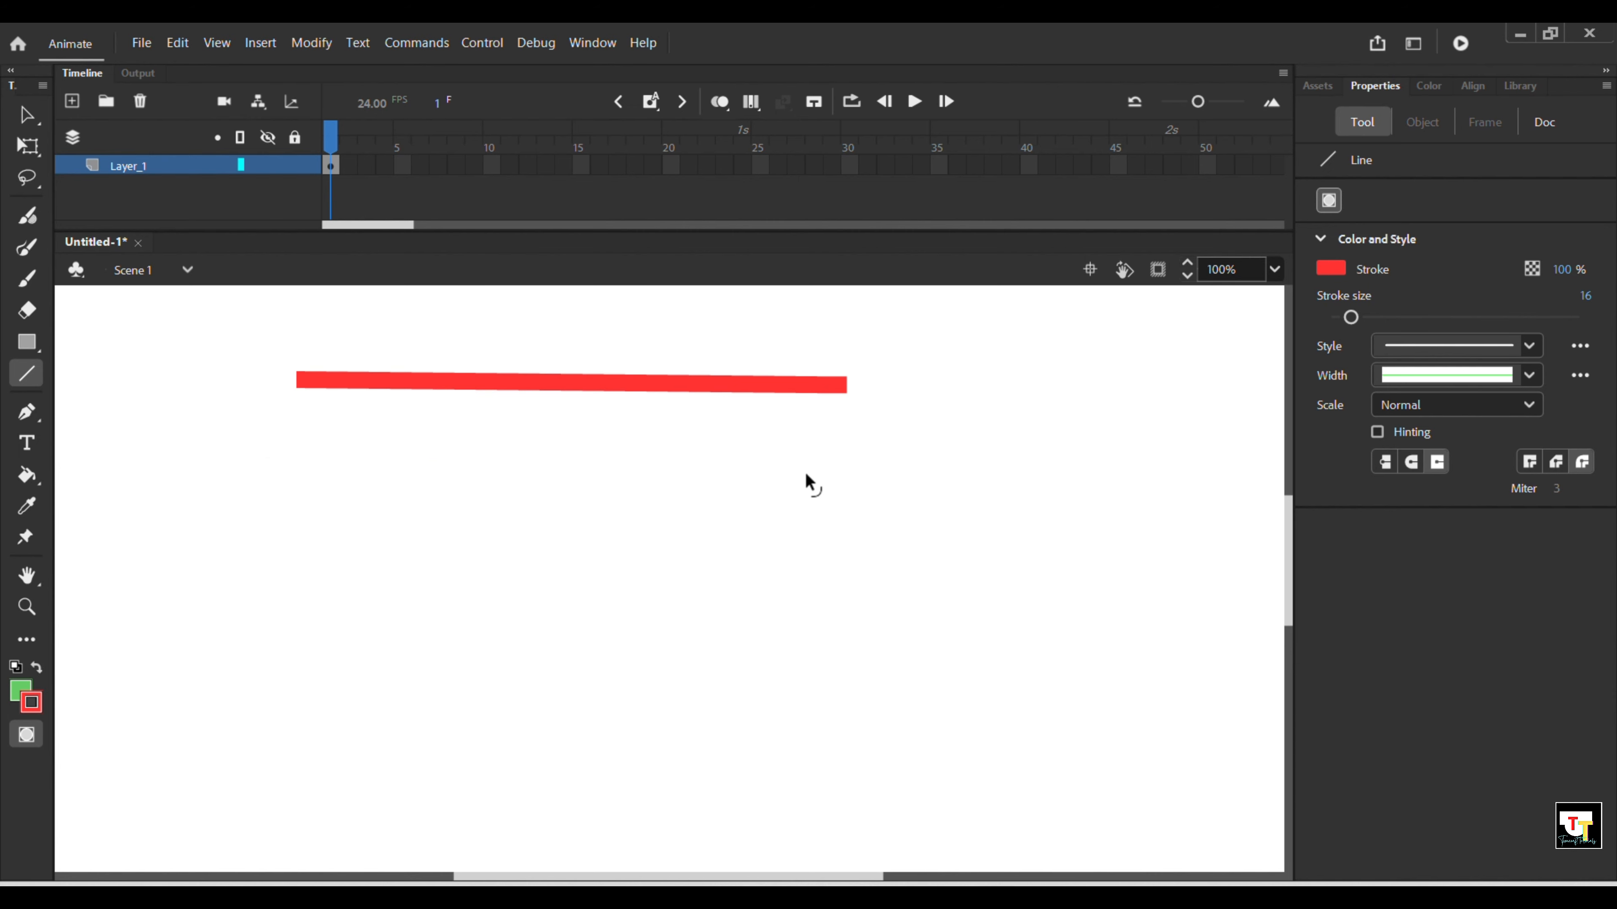
pyautogui.hotkey('ctrl', 'z')
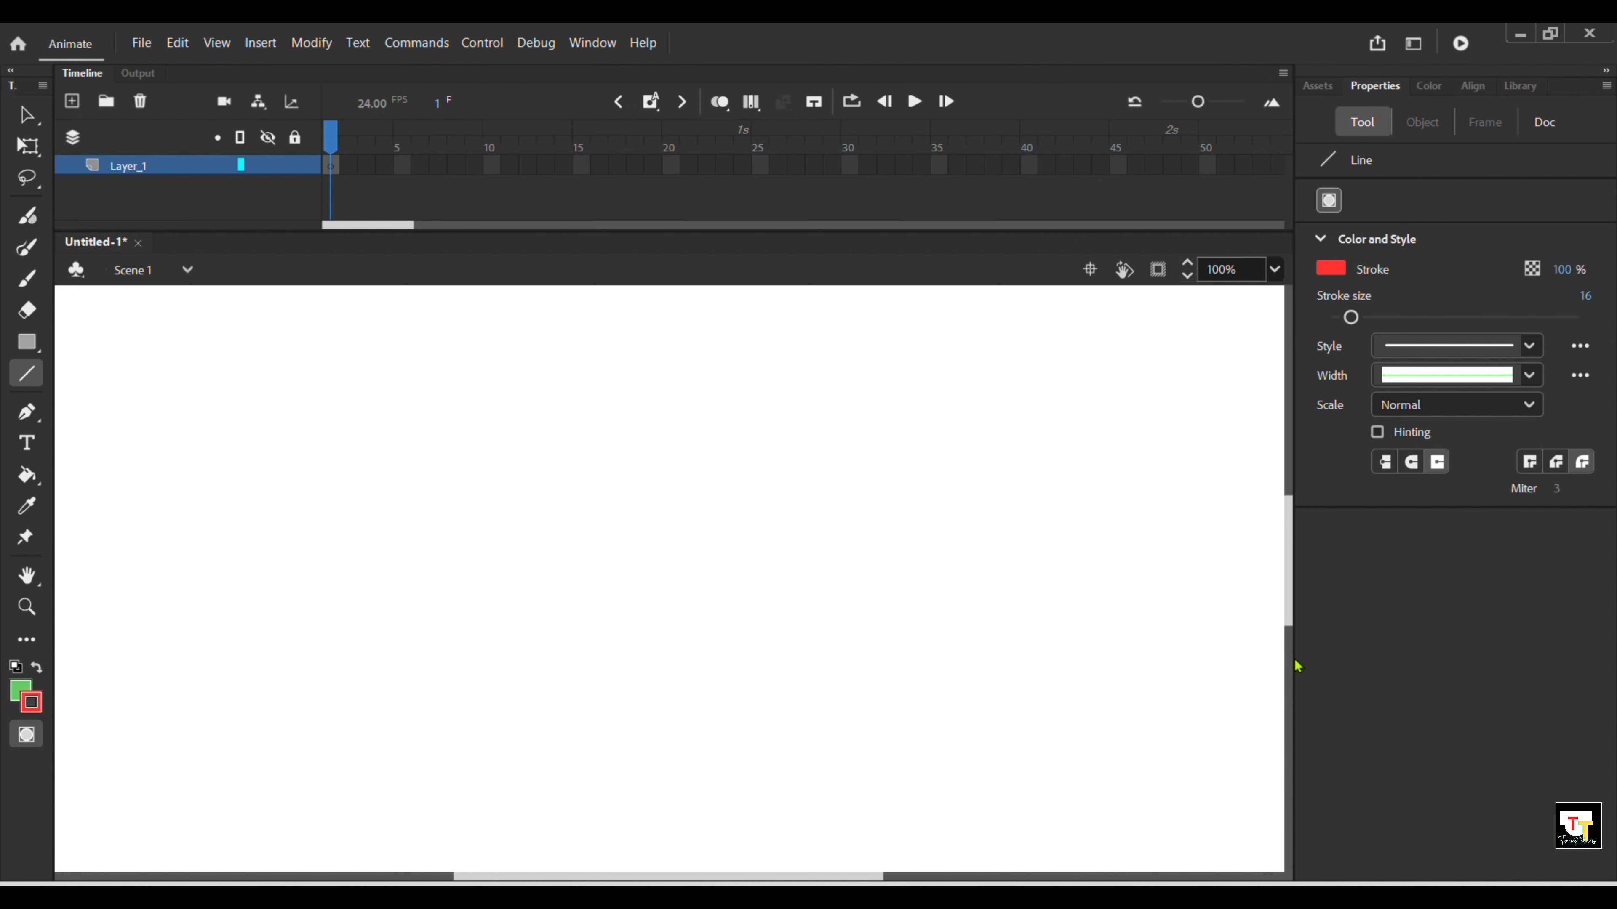
# Set the stroke to a flat butt cap, try it on angle-constrained horizontal, vertical and two diagonal red lines, and undo all four.
pyautogui.click(1385, 462)
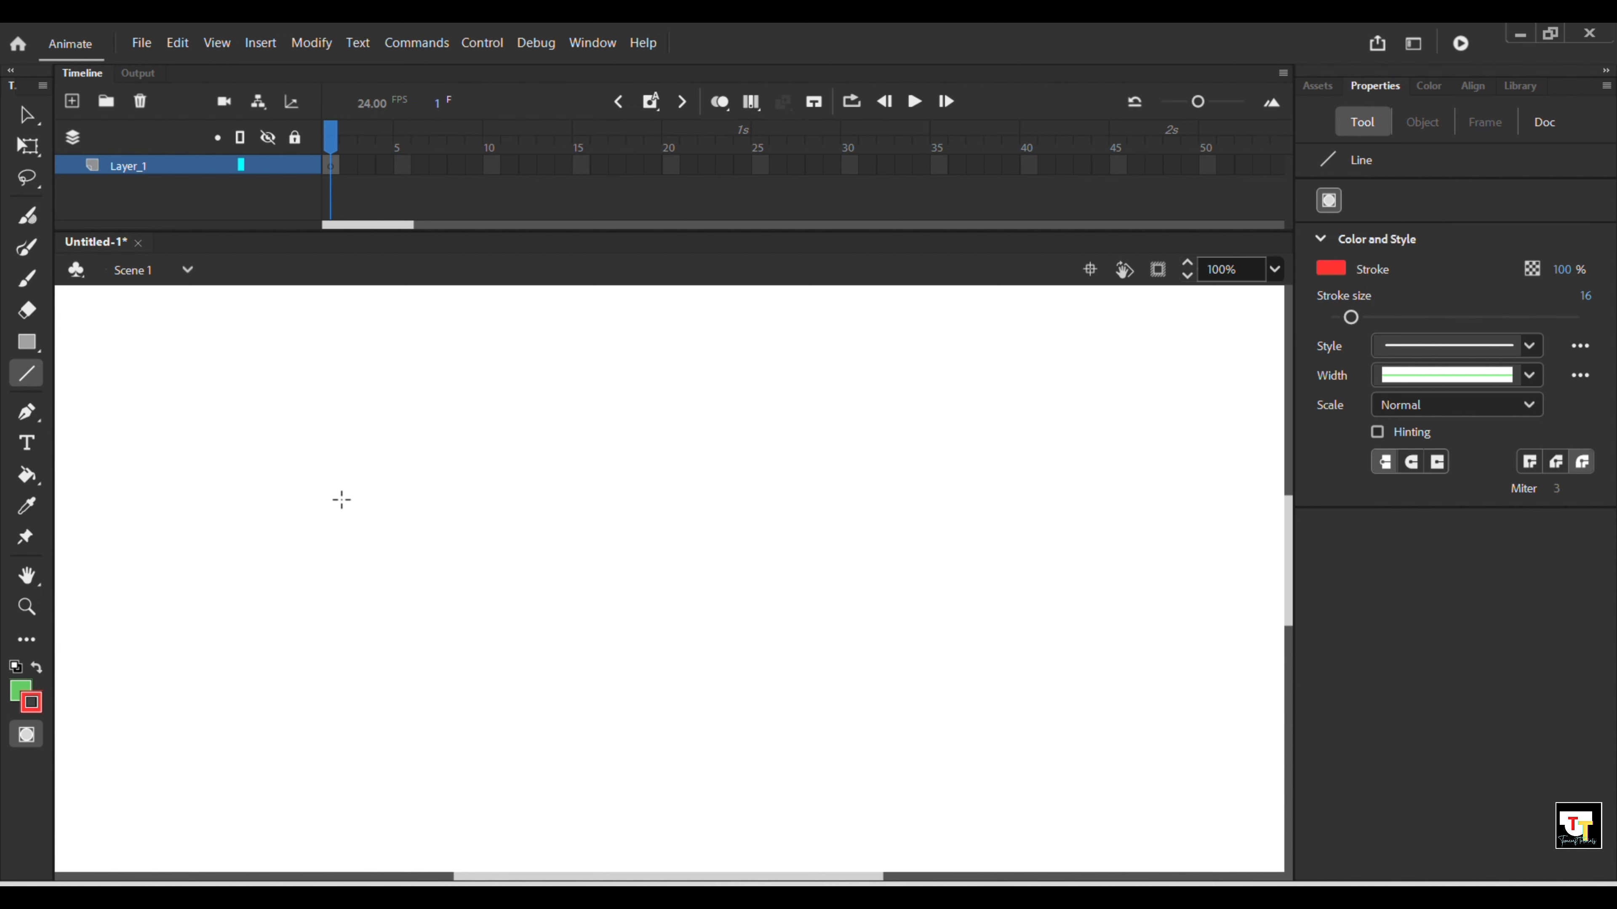
pyautogui.moveTo(320, 499)
pyautogui.mouseDown()
pyautogui.moveTo(1035, 530)
pyautogui.moveTo(581, 552)
pyautogui.moveTo(1111, 560)
pyautogui.moveTo(919, 602)
pyautogui.moveTo(1114, 599)
pyautogui.mouseUp()
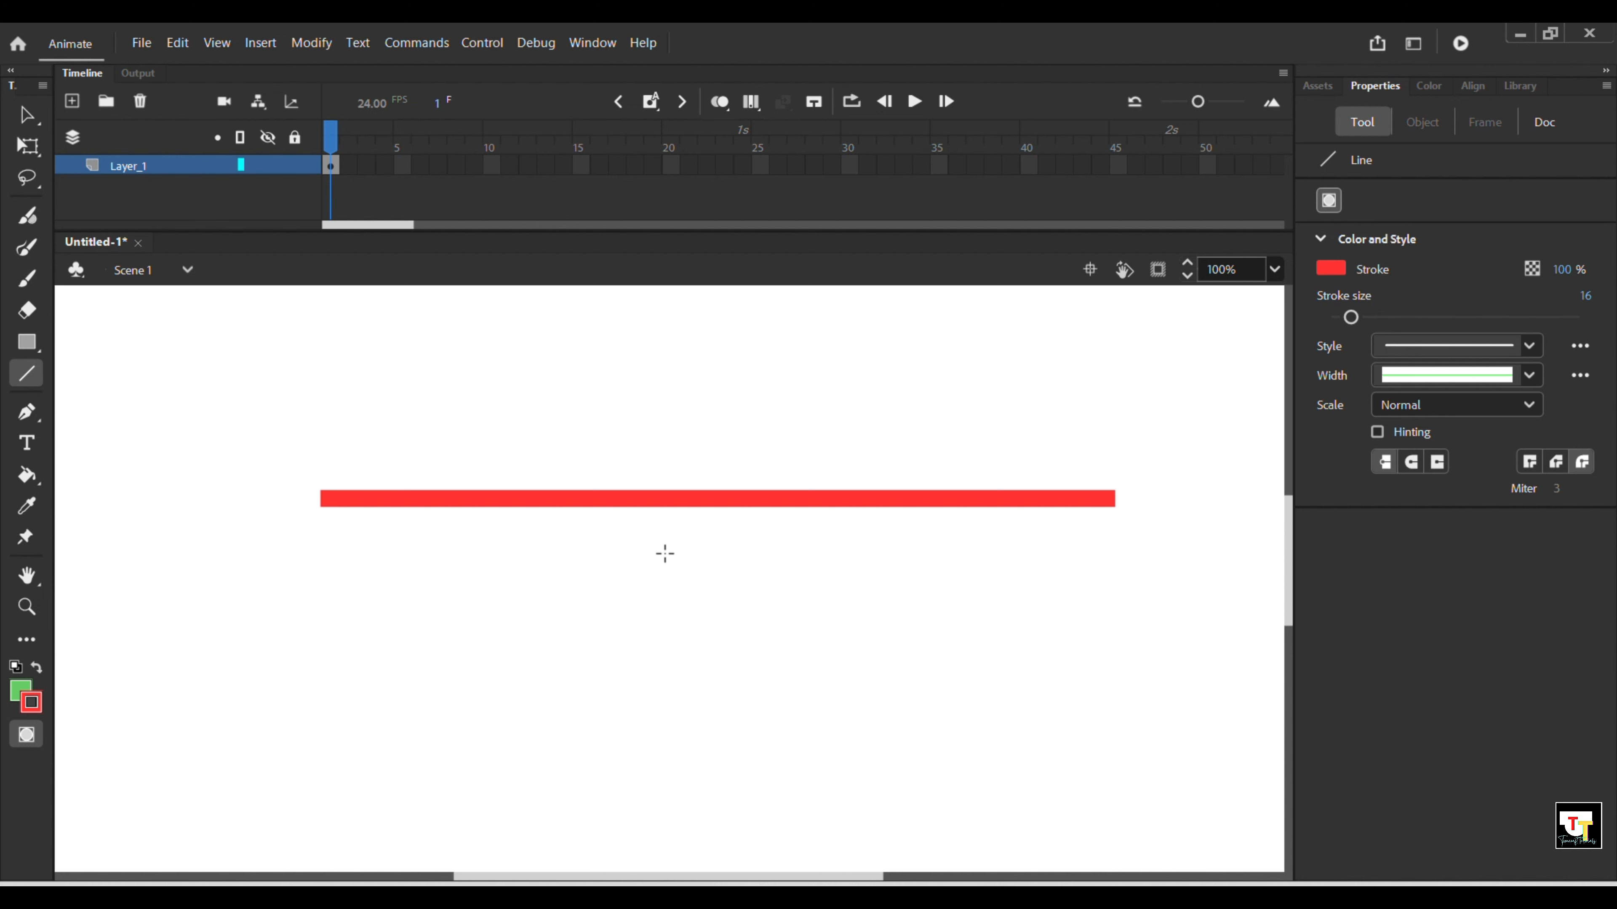
pyautogui.moveTo(663, 532); pyautogui.dragTo(676, 861)
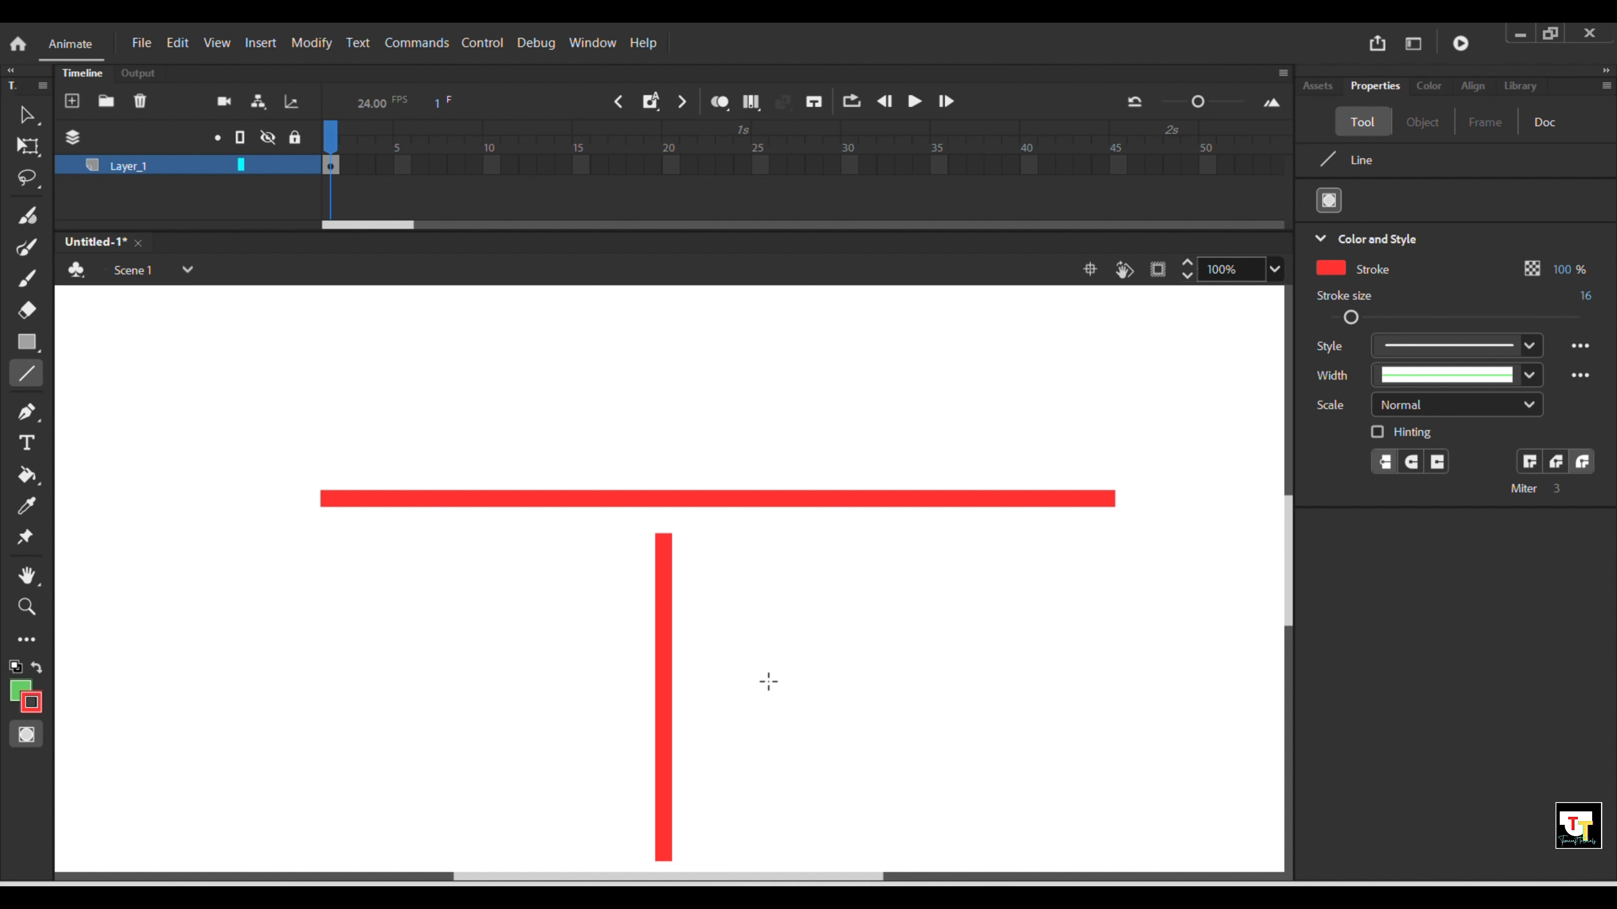
pyautogui.moveTo(922, 559); pyautogui.dragTo(790, 787)
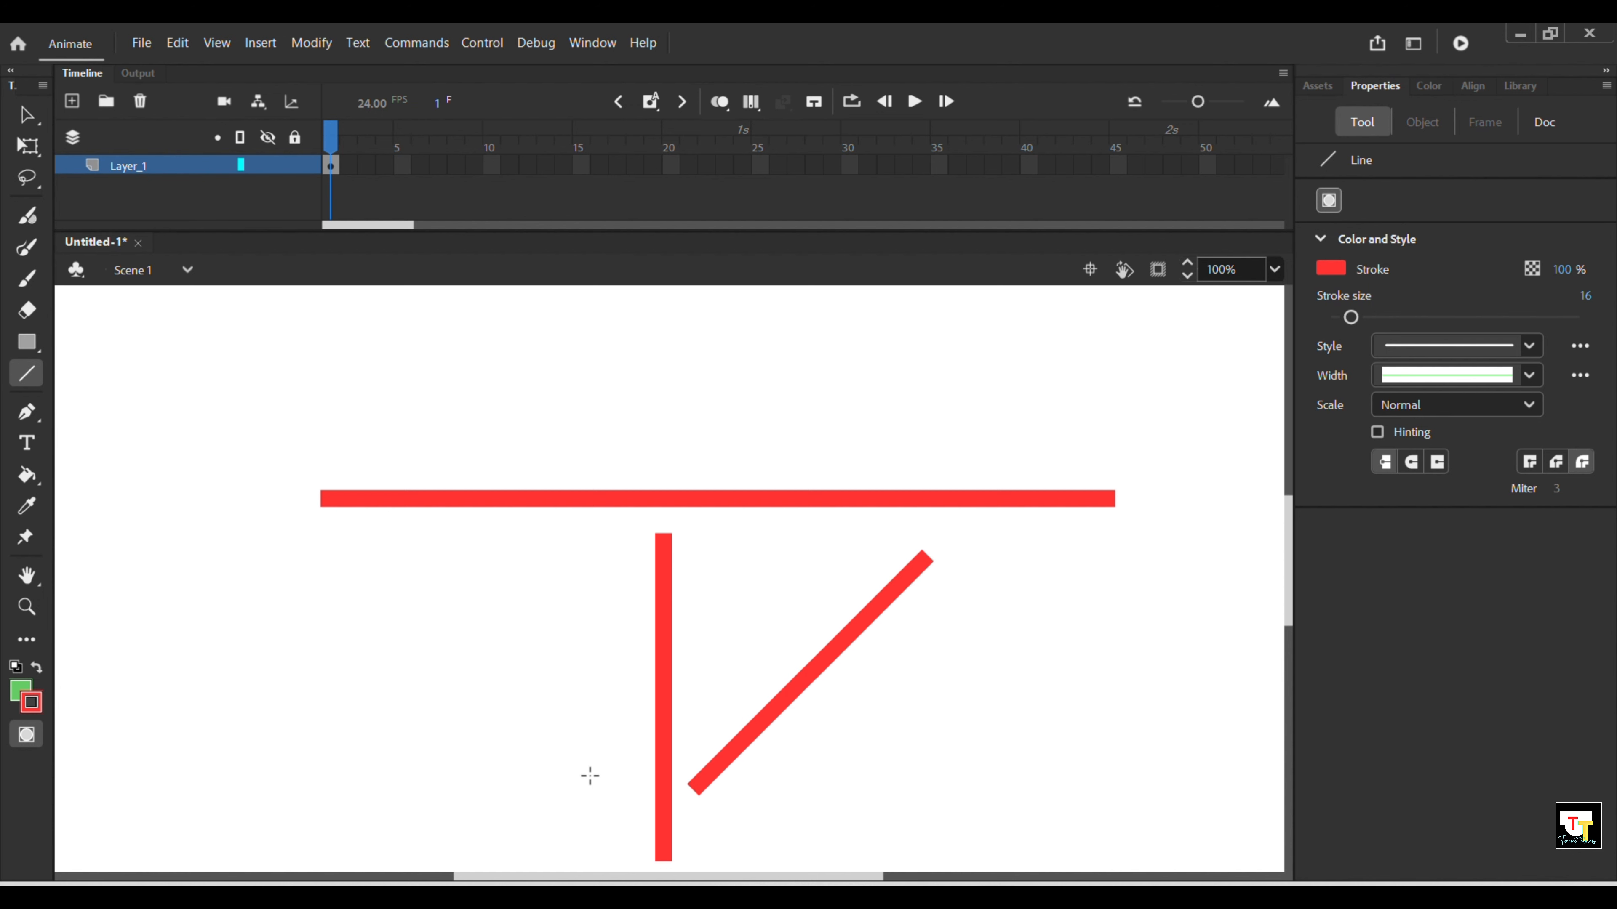
pyautogui.moveTo(590, 776); pyautogui.dragTo(385, 571)
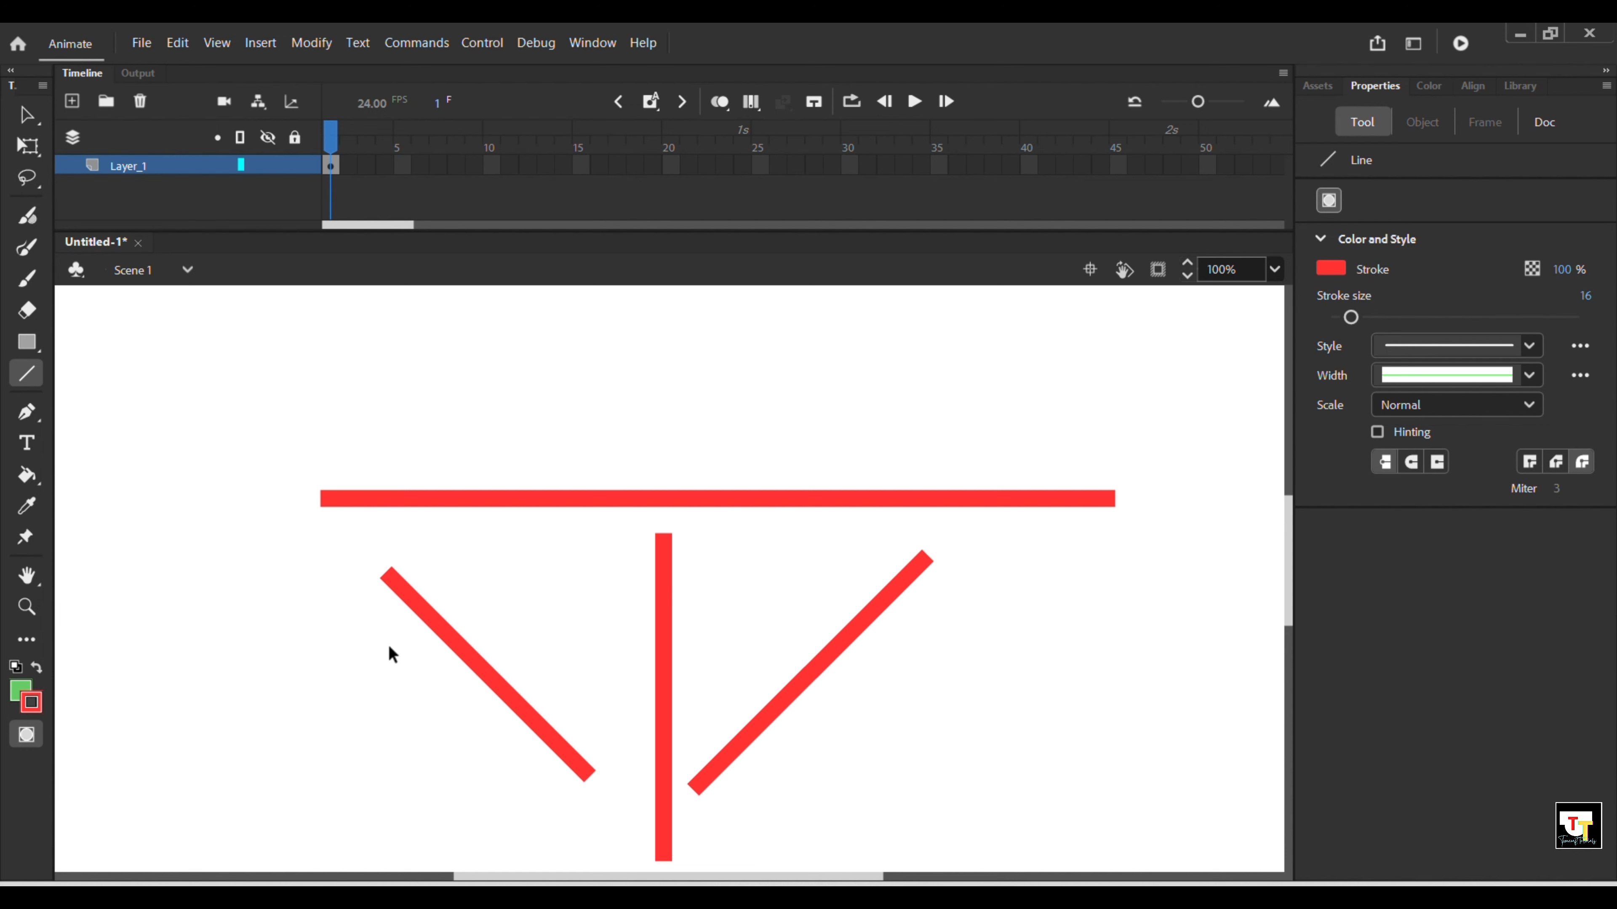
pyautogui.hotkey('ctrl', 'z')
pyautogui.hotkey('ctrl', 'z')
pyautogui.hotkey('ctrl', 'z')
pyautogui.hotkey('ctrl', 'z')
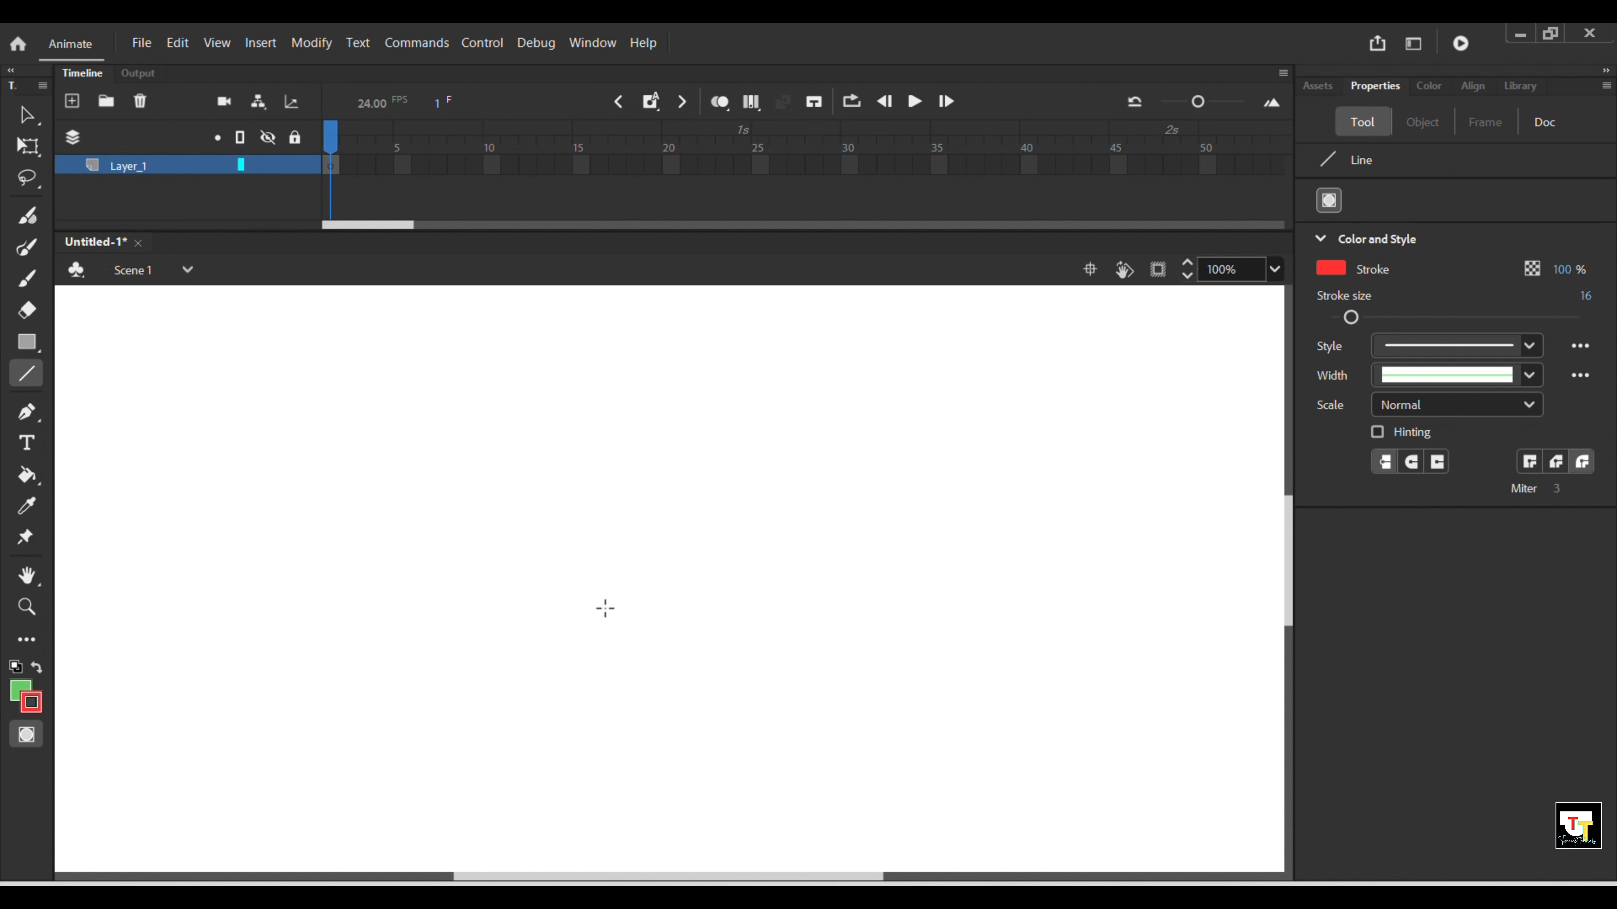
# Draw three red trial lines on the empty stage, undoing each one before drawing the next.
pyautogui.moveTo(468, 537)
pyautogui.mouseDown()
pyautogui.moveTo(949, 535)
pyautogui.moveTo(967, 433)
pyautogui.moveTo(960, 527)
pyautogui.moveTo(906, 408)
pyautogui.moveTo(809, 361)
pyautogui.moveTo(474, 294)
pyautogui.moveTo(333, 318)
pyautogui.moveTo(180, 473)
pyautogui.moveTo(194, 542)
pyautogui.mouseUp()
pyautogui.hotkey('ctrl', 'z')
pyautogui.moveTo(421, 553)
pyautogui.mouseDown()
pyautogui.moveTo(890, 553)
pyautogui.moveTo(876, 409)
pyautogui.moveTo(838, 345)
pyautogui.moveTo(744, 430)
pyautogui.moveTo(455, 311)
pyautogui.moveTo(364, 308)
pyautogui.moveTo(288, 339)
pyautogui.moveTo(201, 419)
pyautogui.moveTo(174, 481)
pyautogui.moveTo(758, 519)
pyautogui.moveTo(556, 530)
pyautogui.moveTo(611, 522)
pyautogui.moveTo(728, 612)
pyautogui.mouseUp()
pyautogui.hotkey('ctrl', 'z')
pyautogui.moveTo(310, 511); pyautogui.dragTo(493, 516)
pyautogui.hotkey('ctrl', 'z')
# Draw a horizontal red line in the upper stage, and draw and undo a short slanted line beside its left end.
pyautogui.moveTo(418, 423); pyautogui.dragTo(456, 425)
pyautogui.moveTo(456, 425); pyautogui.dragTo(972, 424)
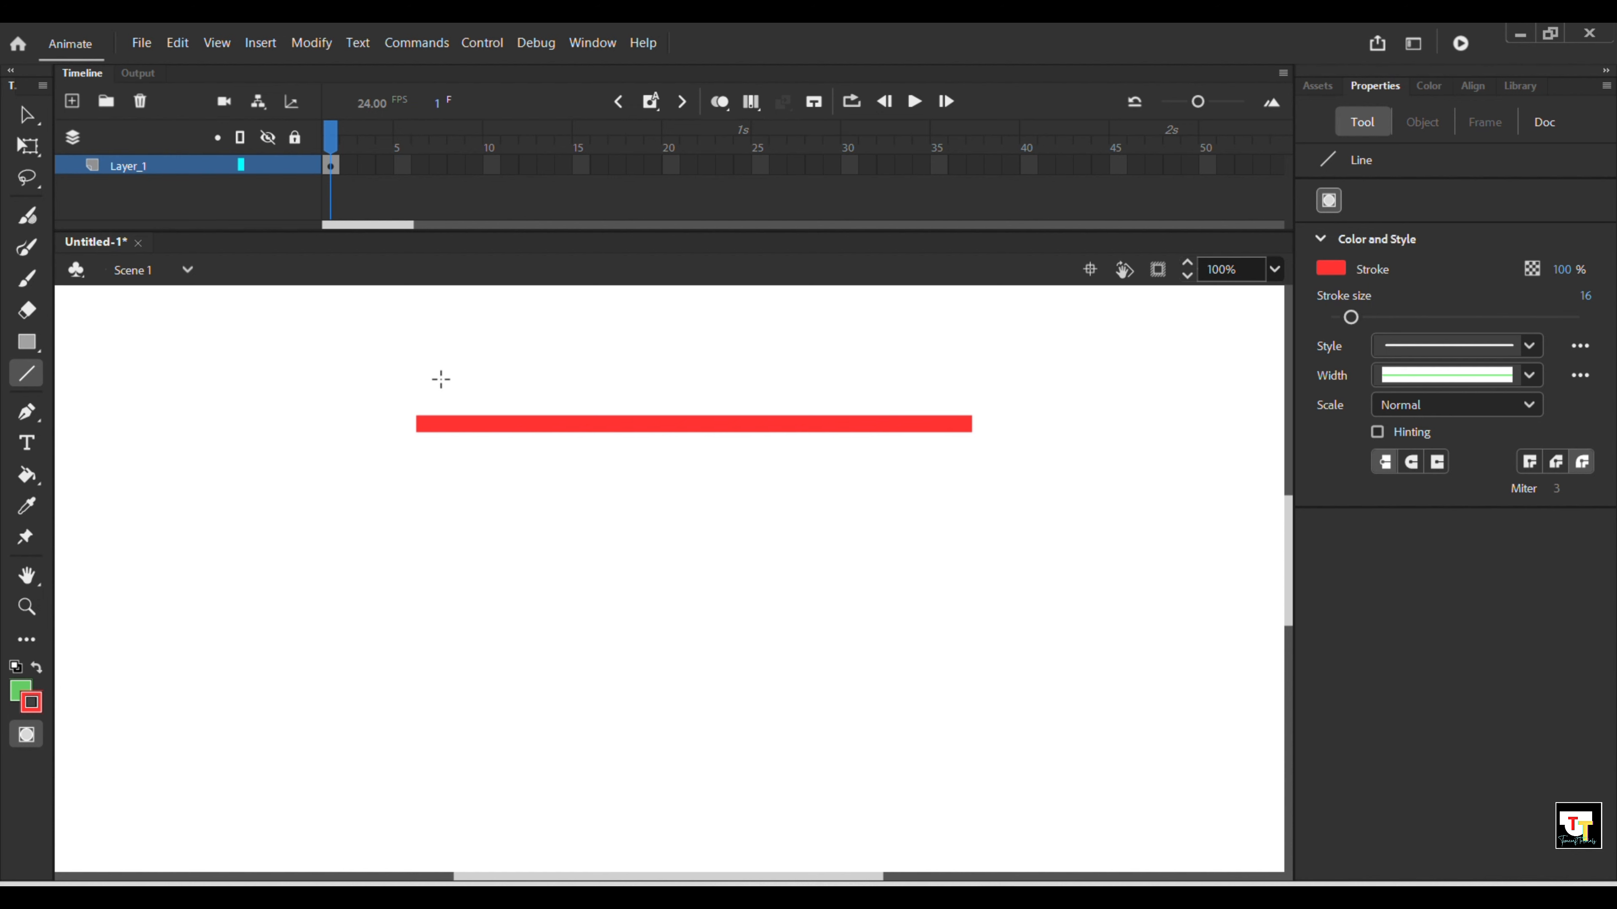
pyautogui.moveTo(339, 410); pyautogui.dragTo(405, 451)
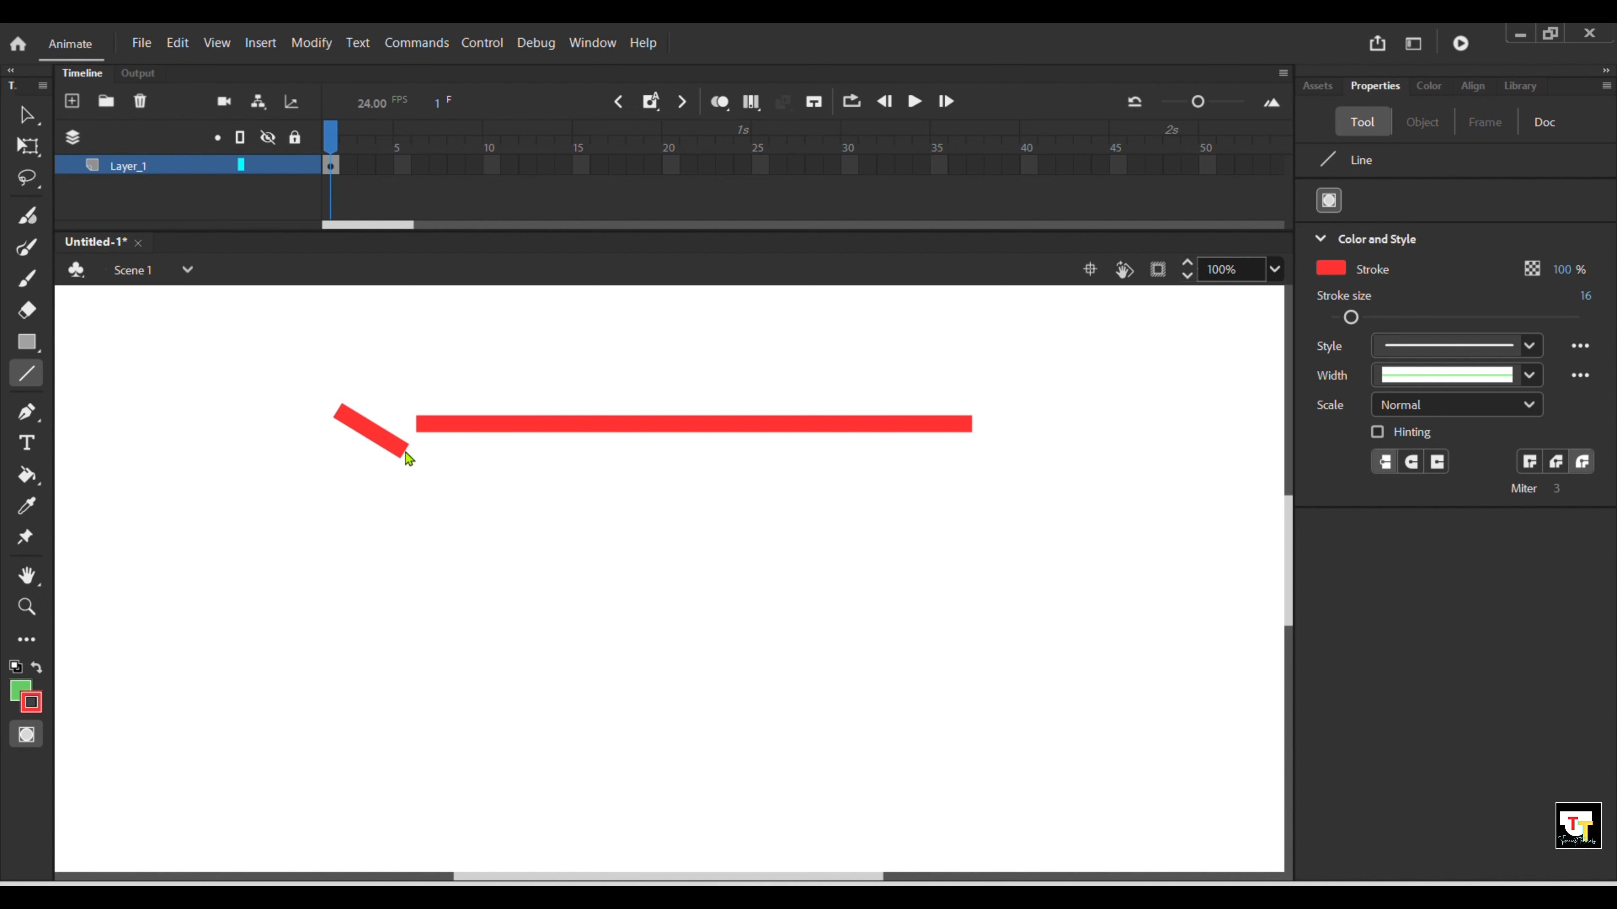
pyautogui.hotkey('ctrl', 'z')
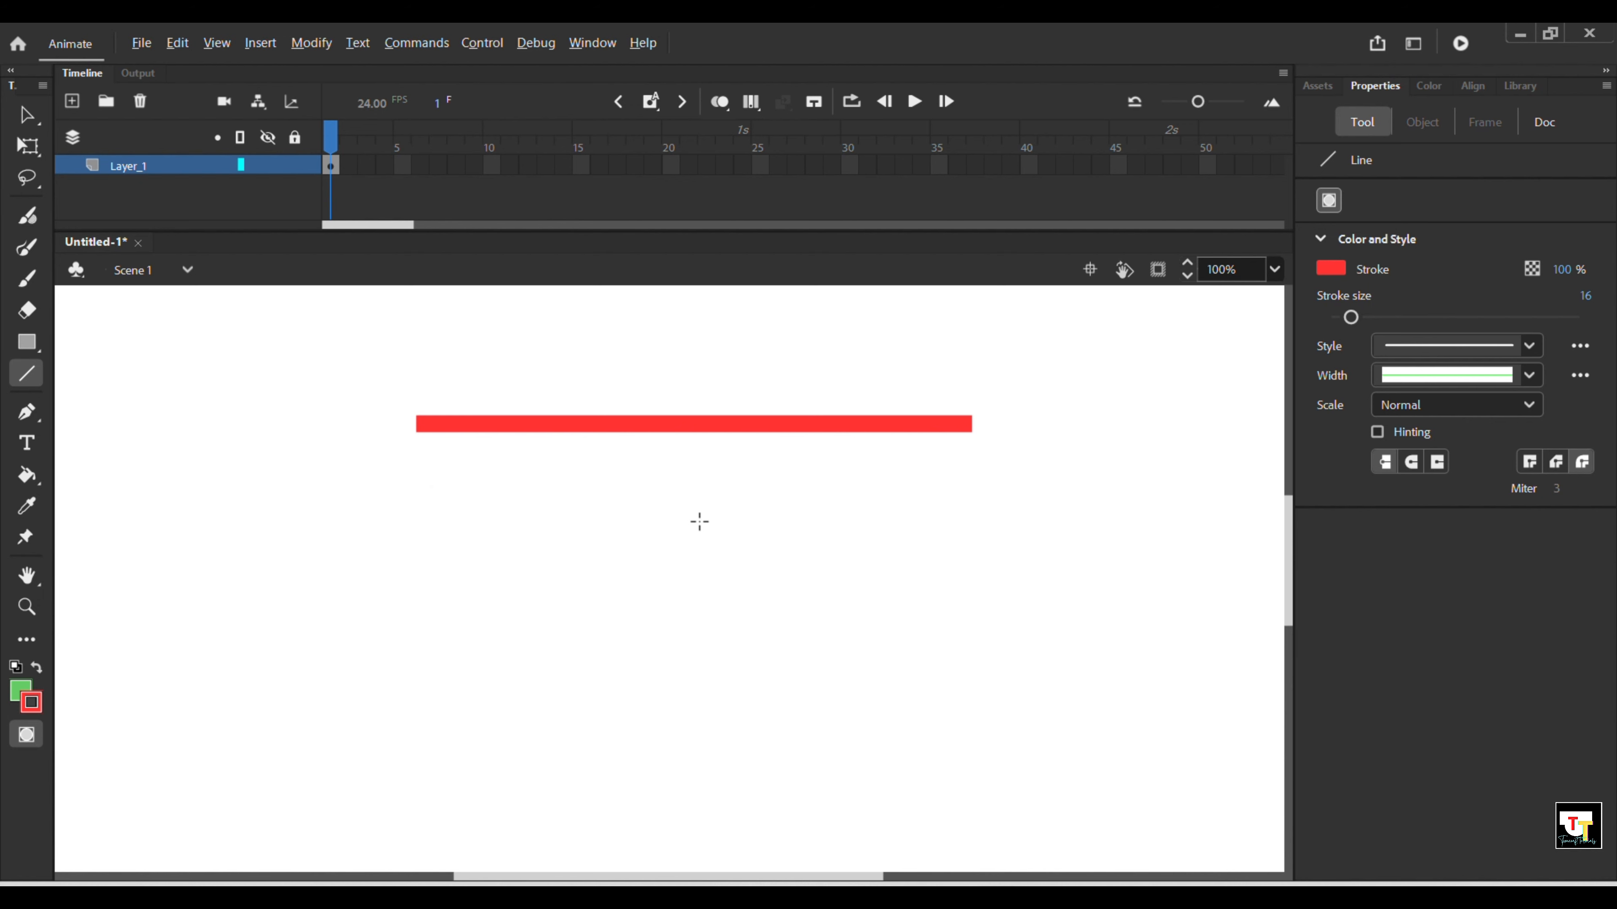
# Draw a second line outward from its centre and a short vertical line beneath it, and undo all lines on the stage.
pyautogui.moveTo(697, 524); pyautogui.dragTo(984, 528)
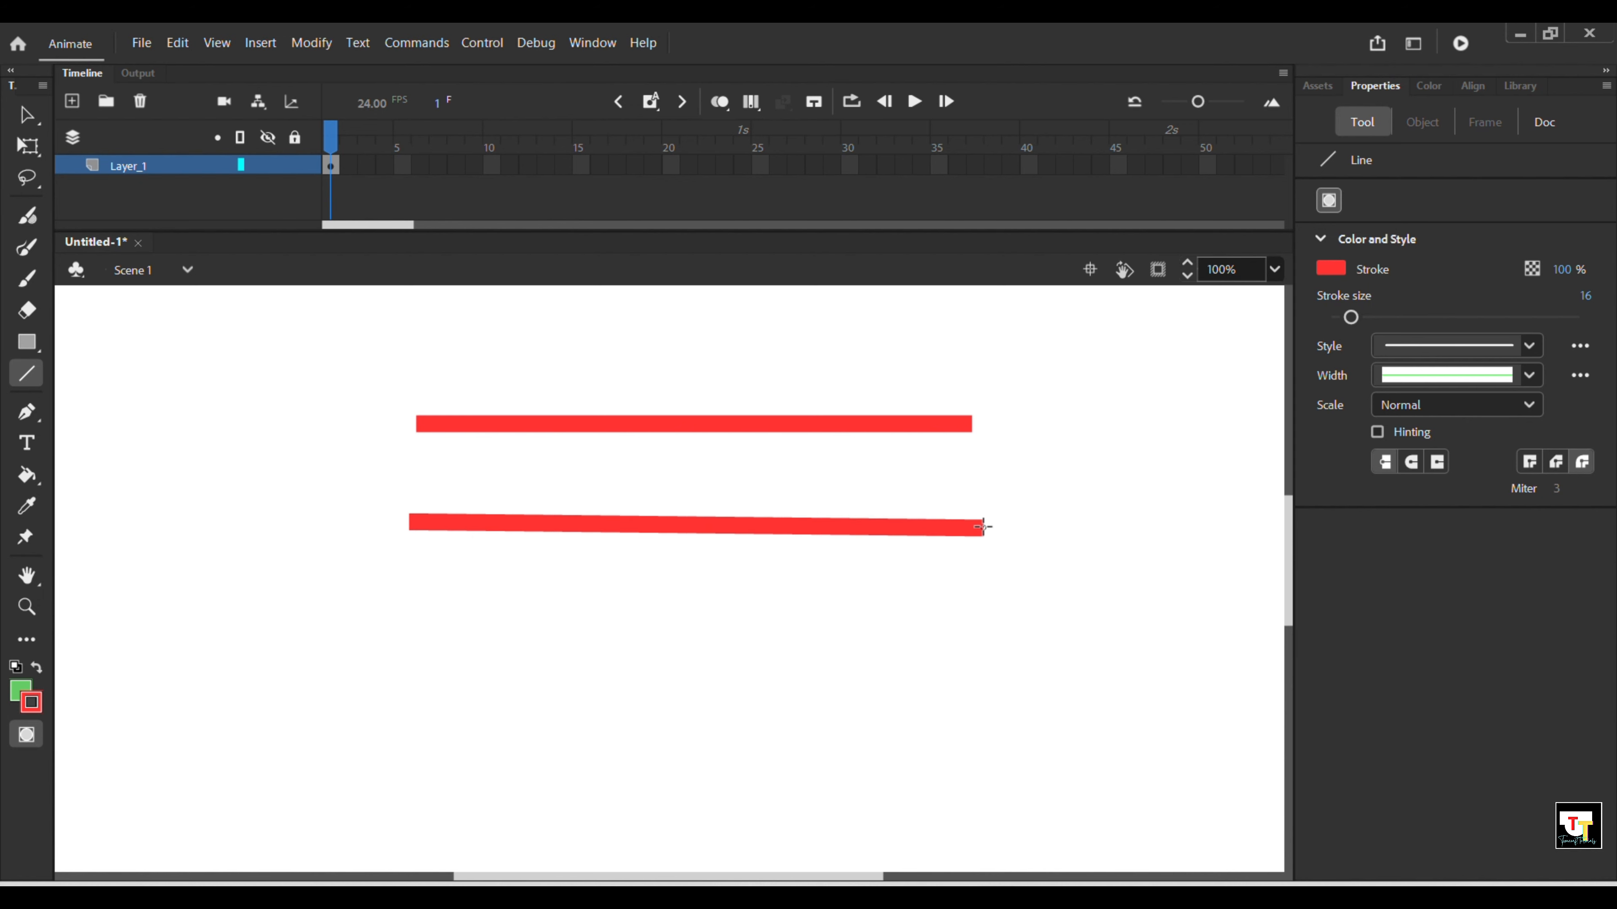
pyautogui.moveTo(650, 702); pyautogui.dragTo(637, 814)
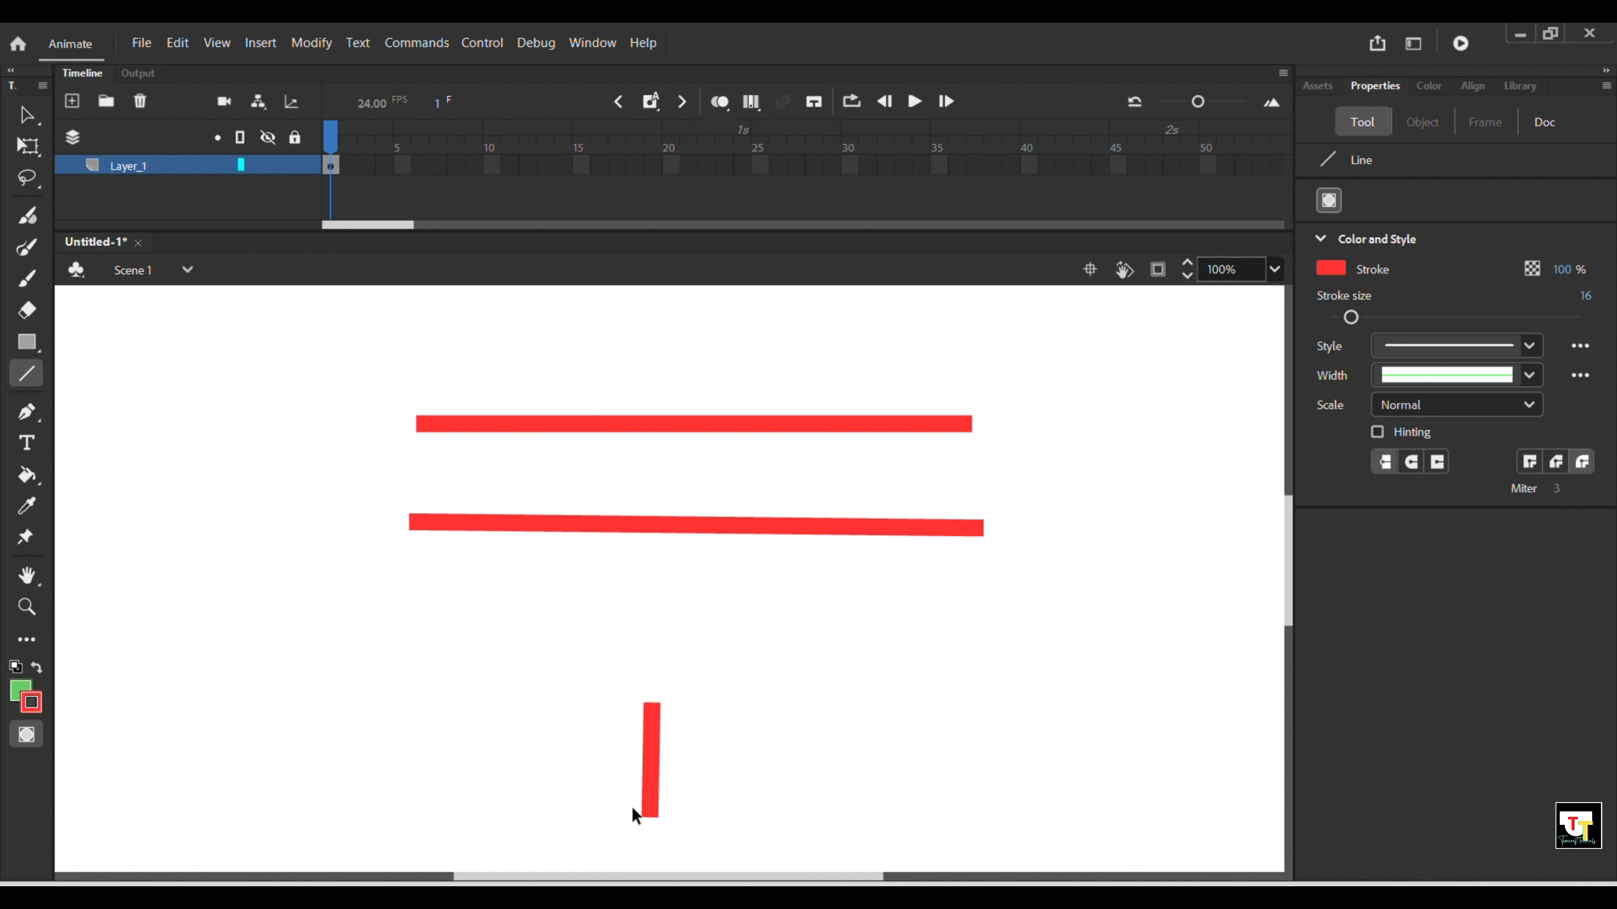
pyautogui.hotkey('ctrl', 'z')
pyautogui.hotkey('ctrl', 'z')
pyautogui.hotkey('ctrl', 'z')
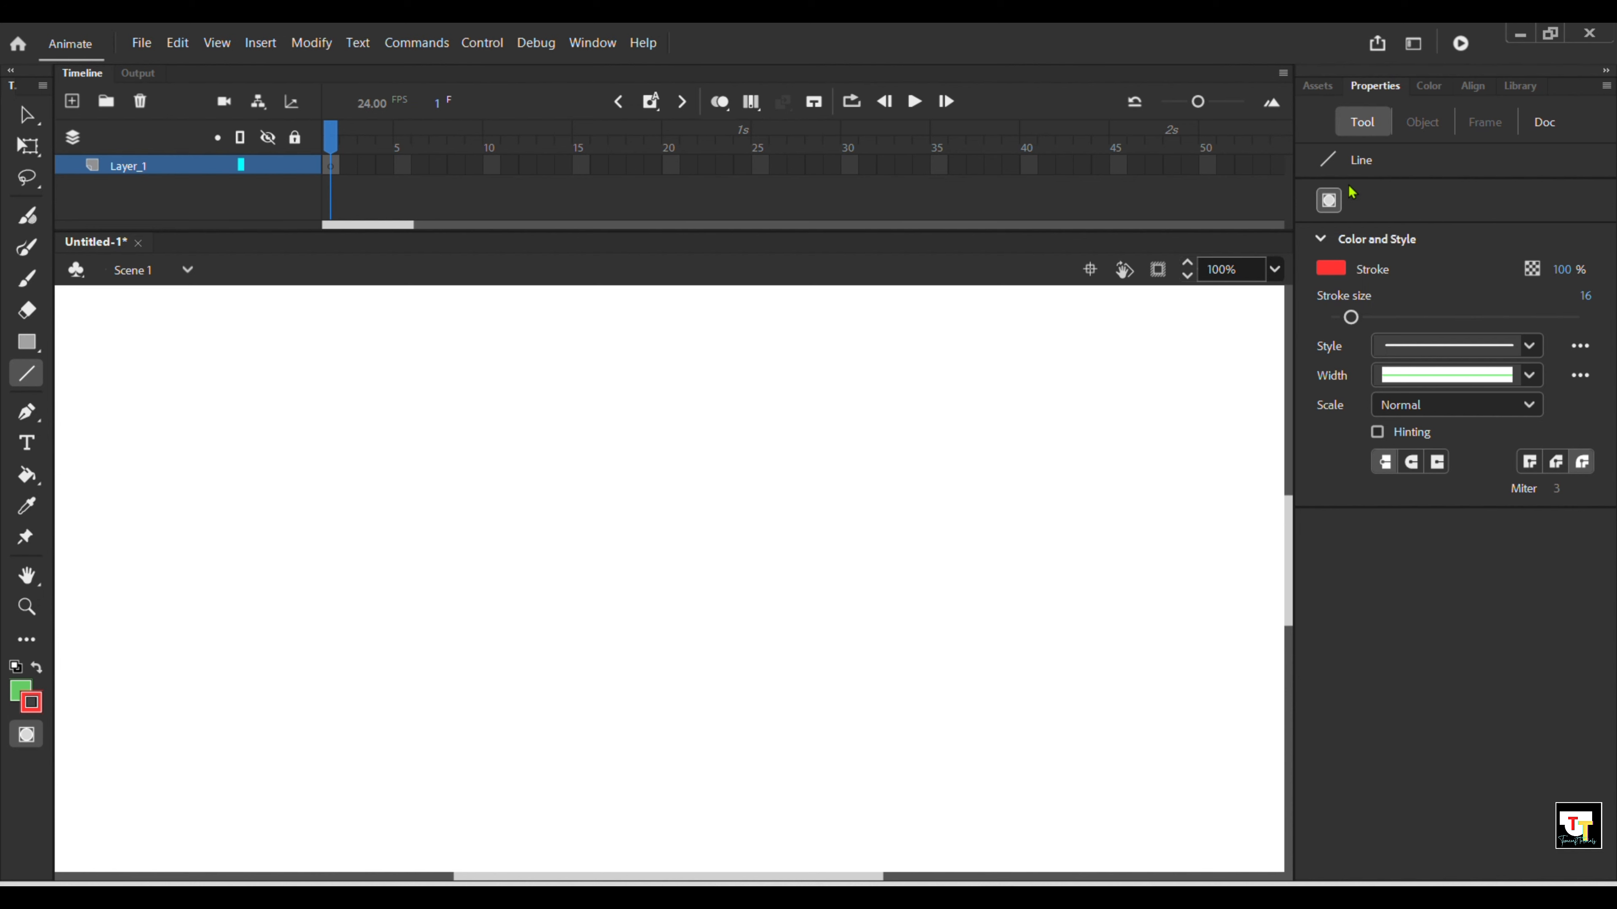
# Draw a horizontal red line of stroke size 55 with object drawing mode off, and a second one below with it on.
pyautogui.click(1328, 201)
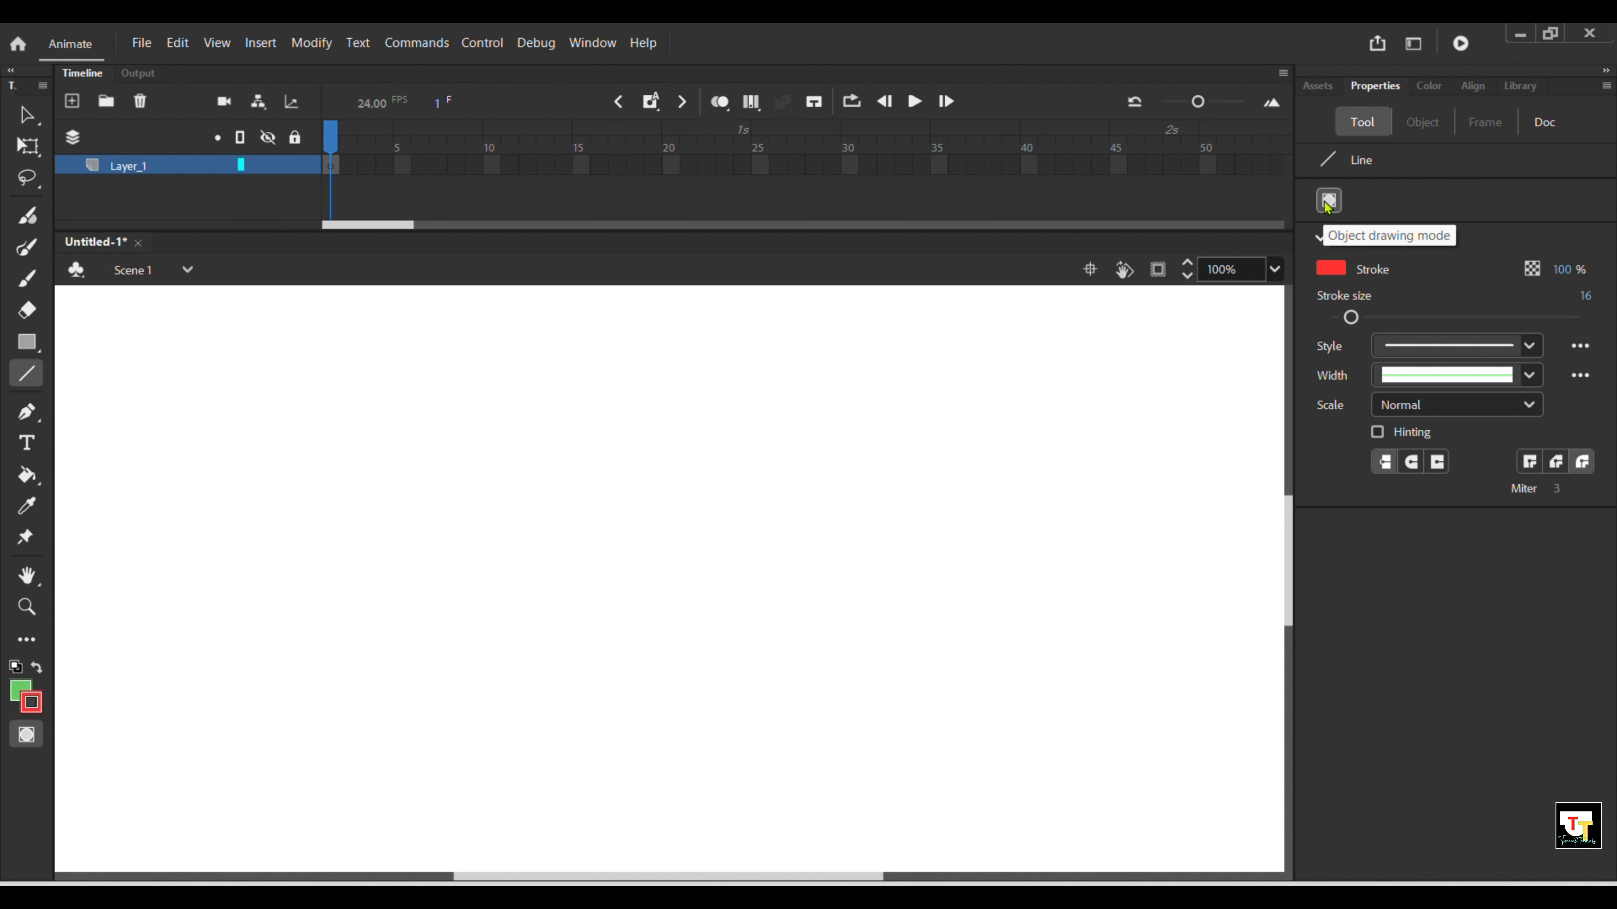
pyautogui.moveTo(396, 433); pyautogui.dragTo(1019, 433)
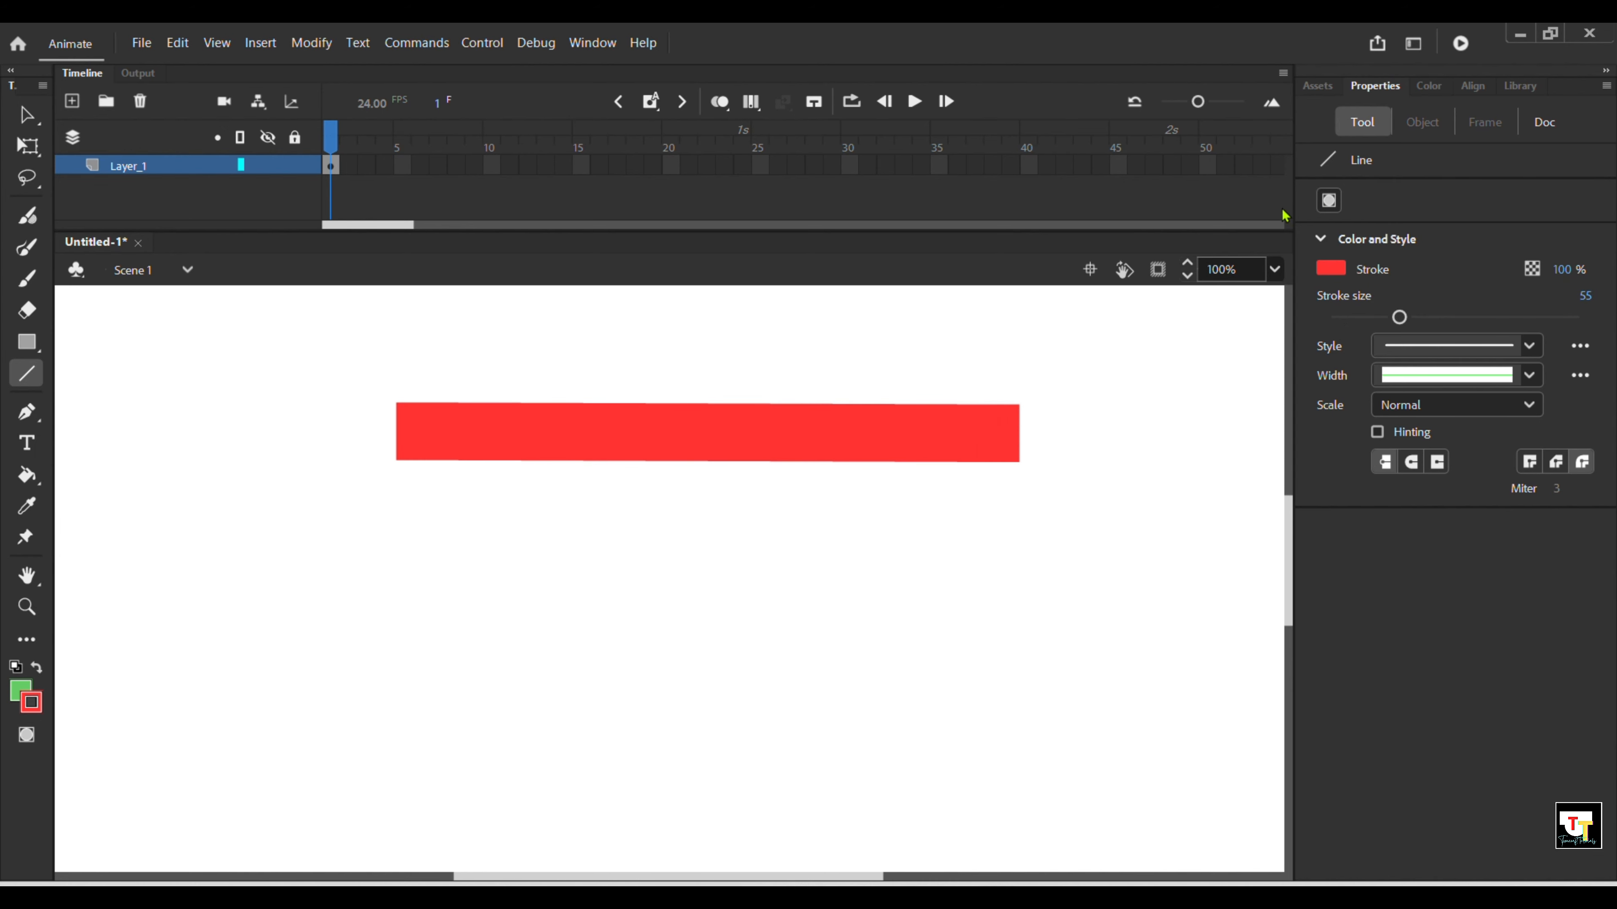
pyautogui.click(1330, 205)
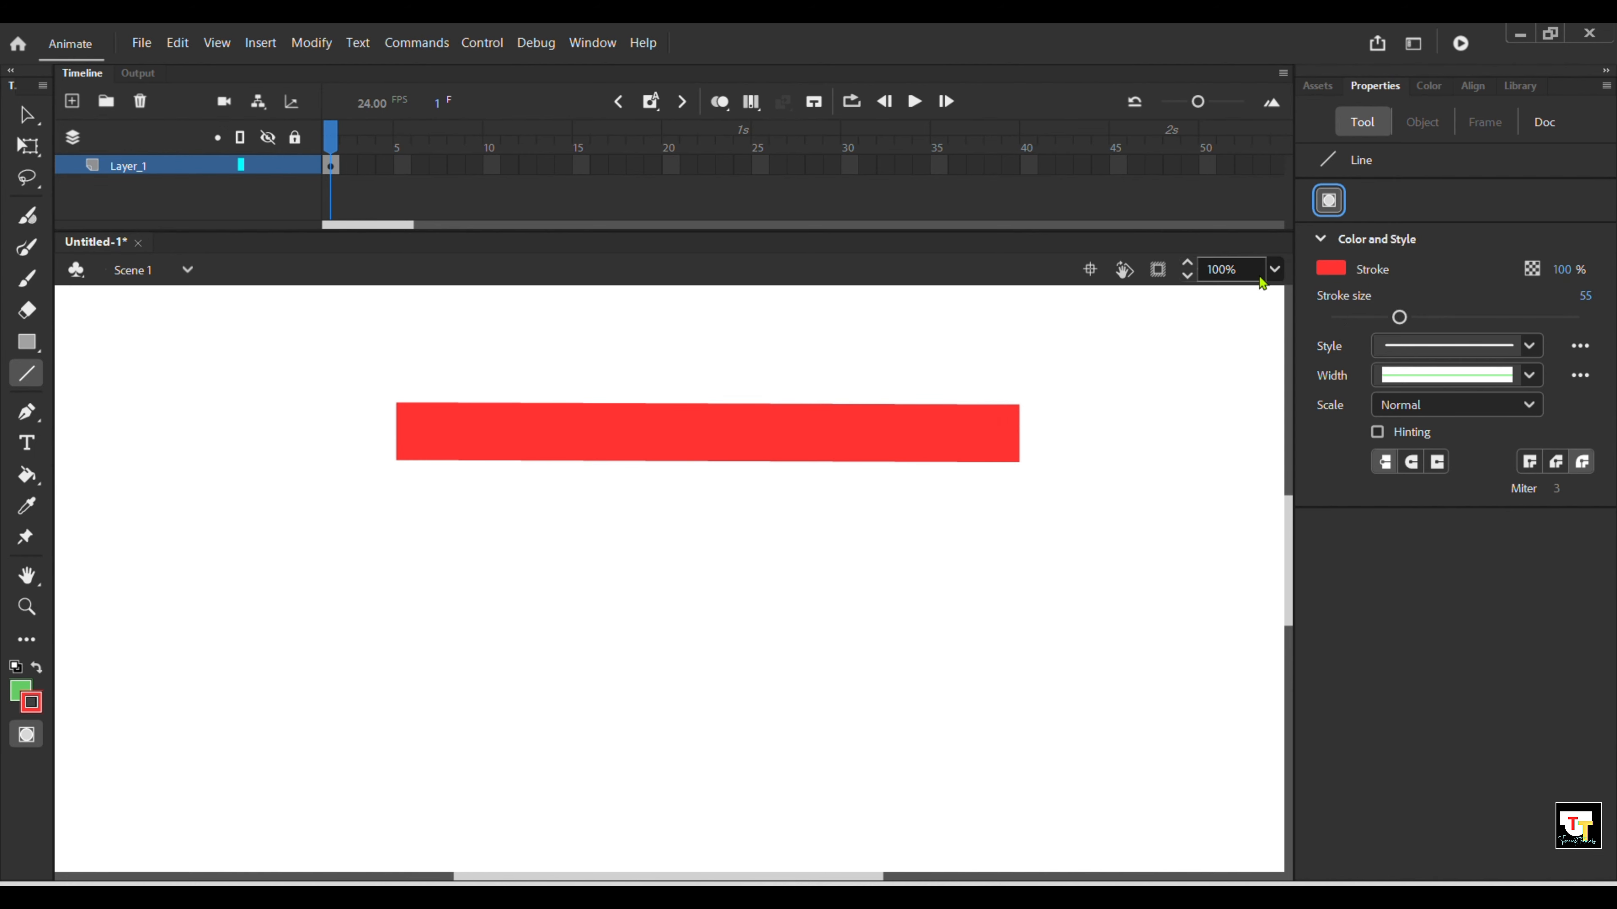
pyautogui.moveTo(380, 571); pyautogui.dragTo(1027, 566)
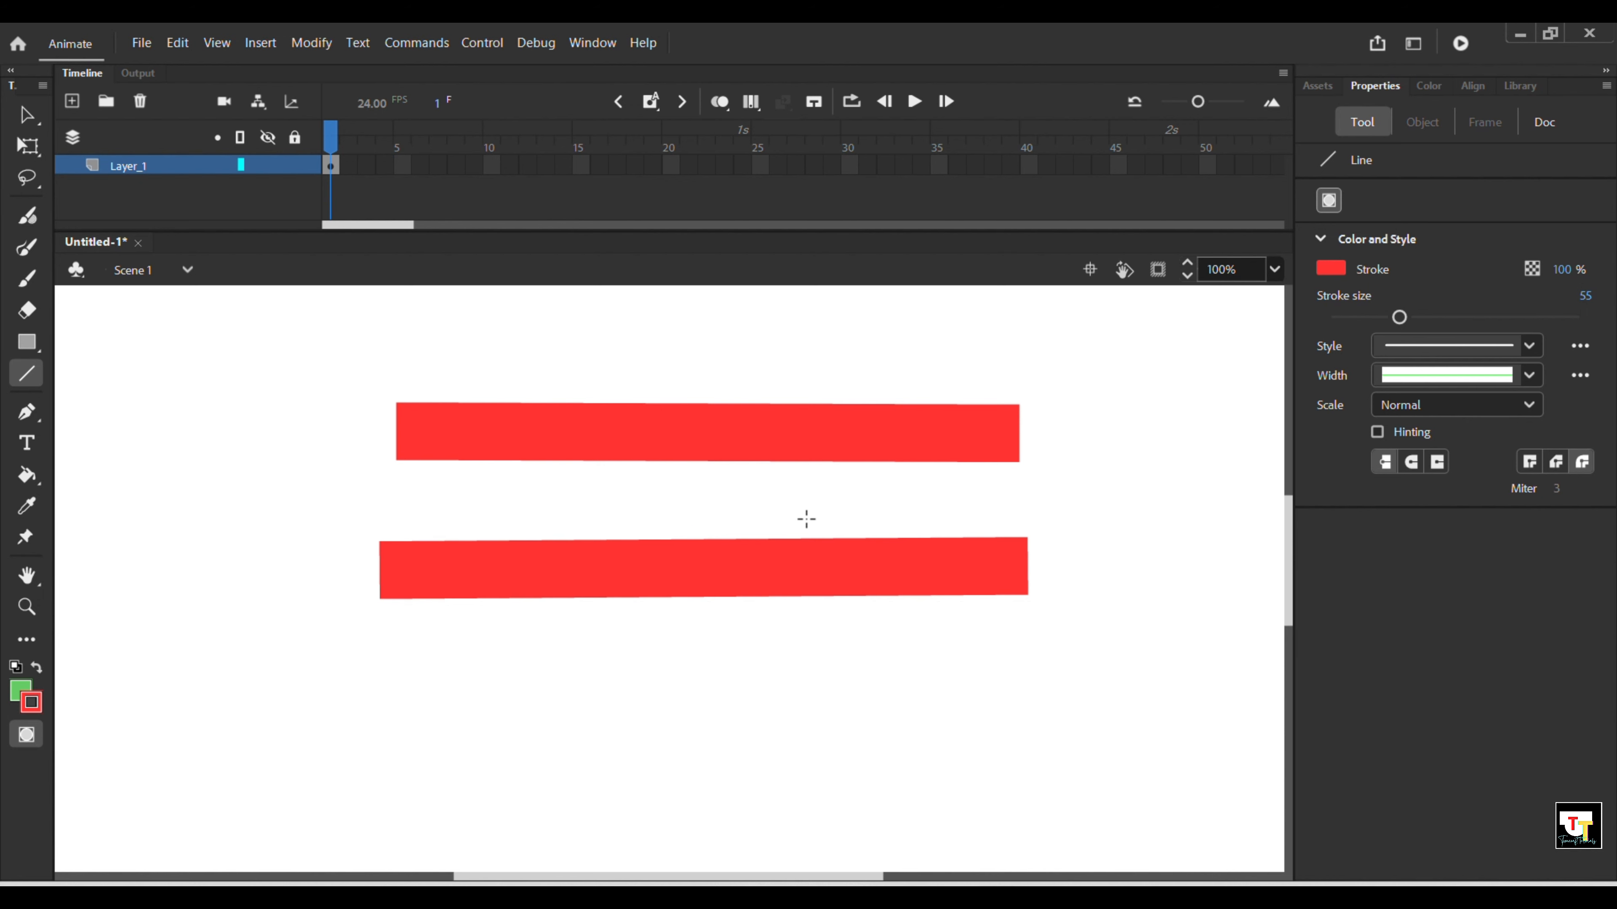
# Select the upper and the lower red line in turn to compare their object types in the properties.
pyautogui.press('v')
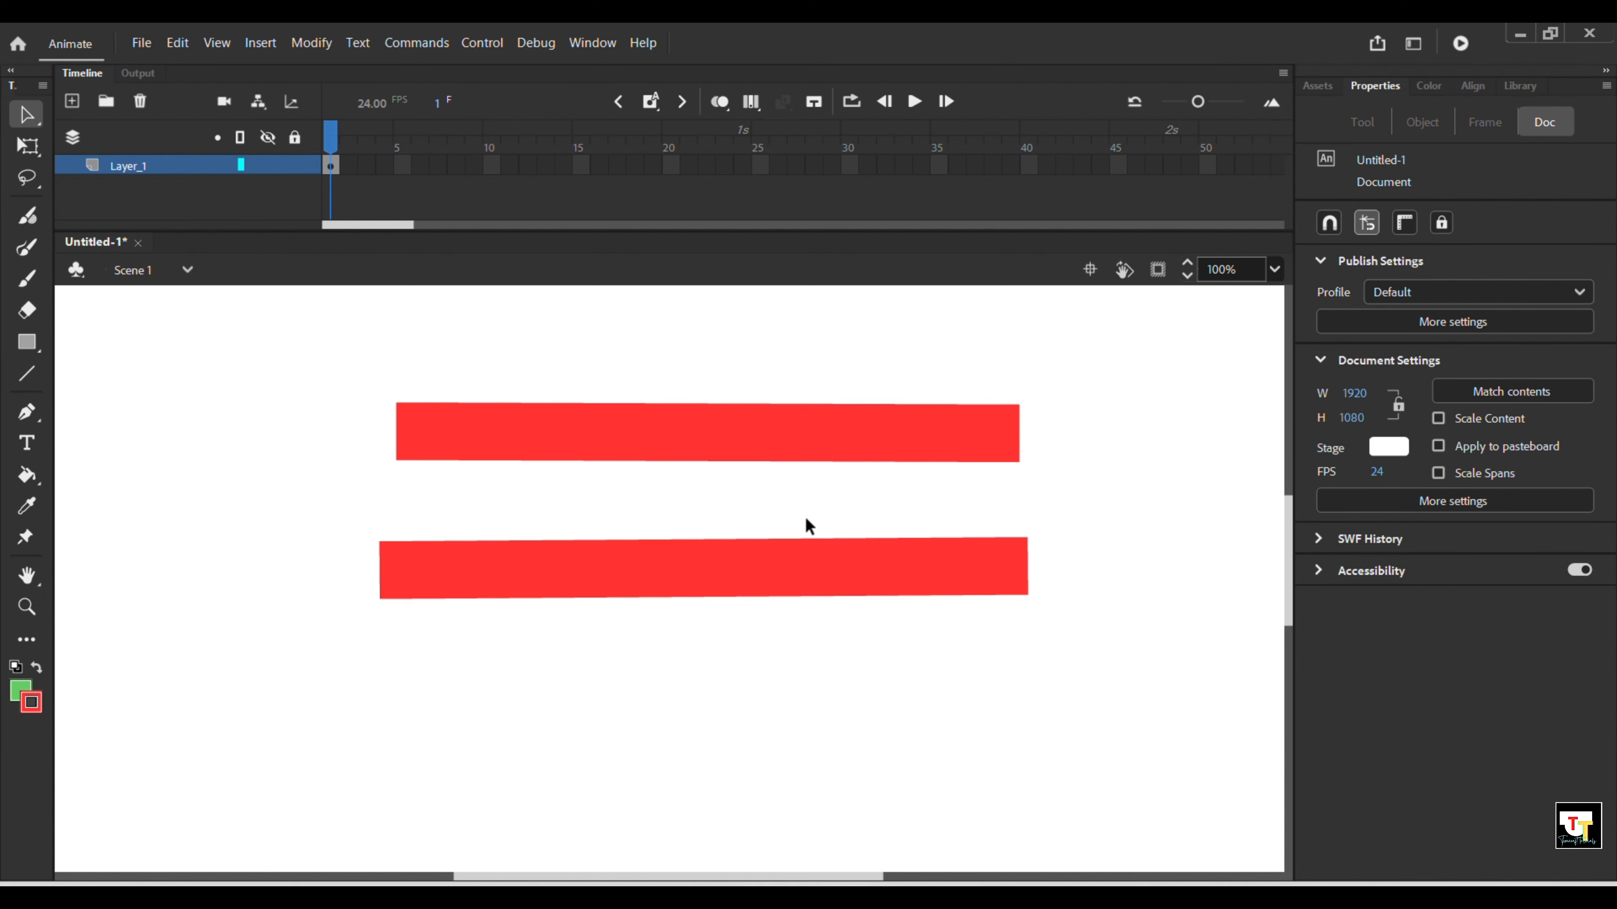
pyautogui.click(693, 435)
pyautogui.click(694, 440)
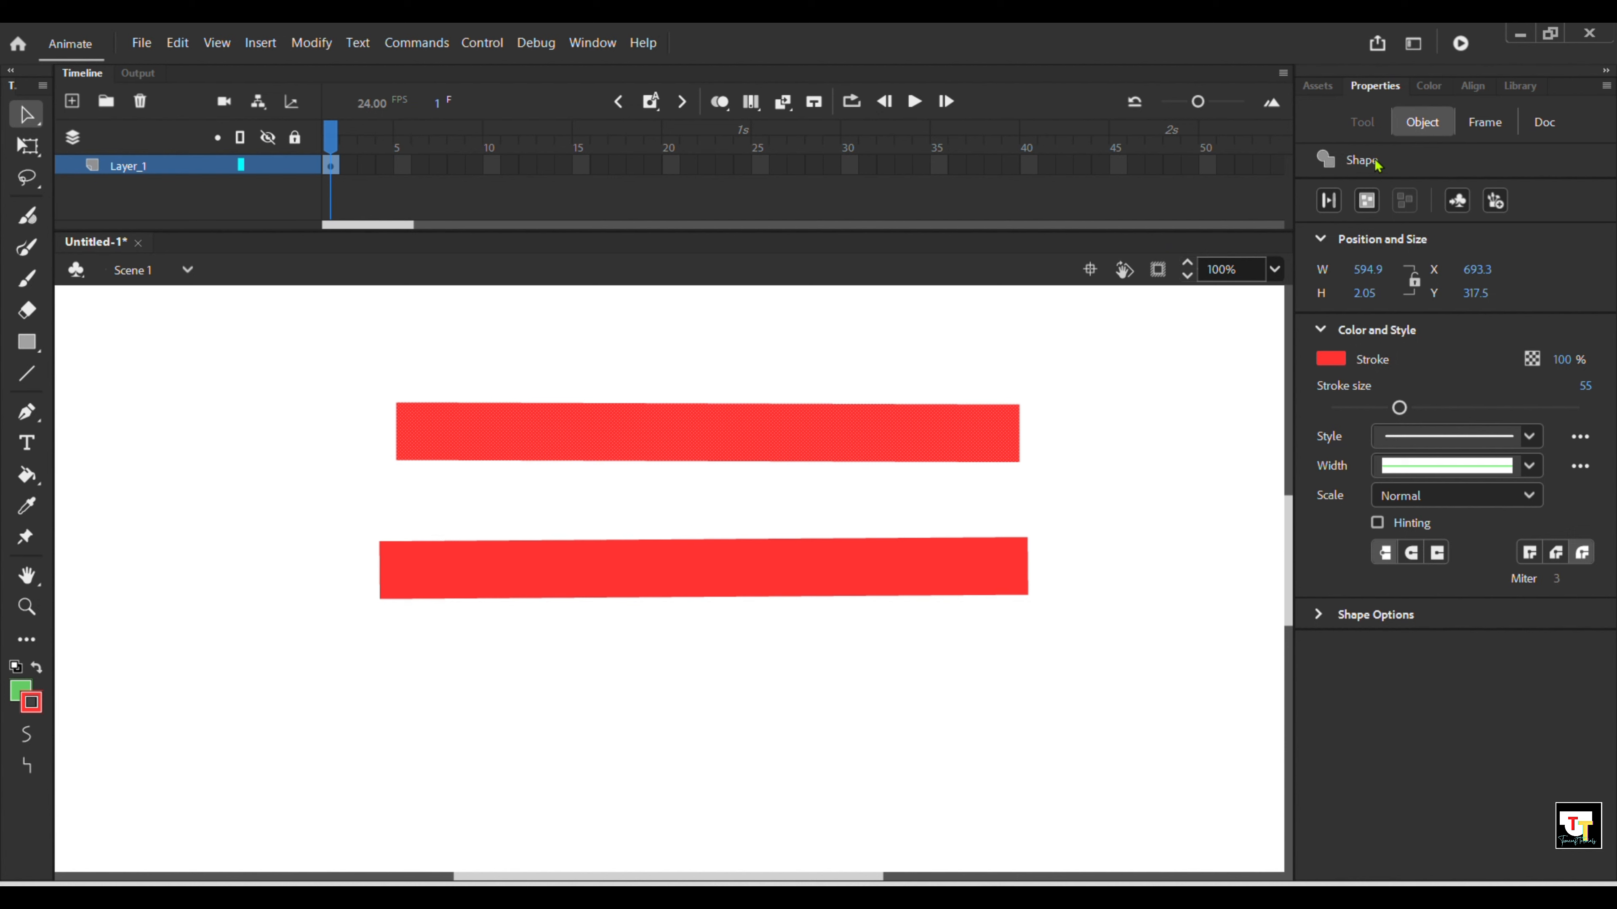
pyautogui.click(1077, 446)
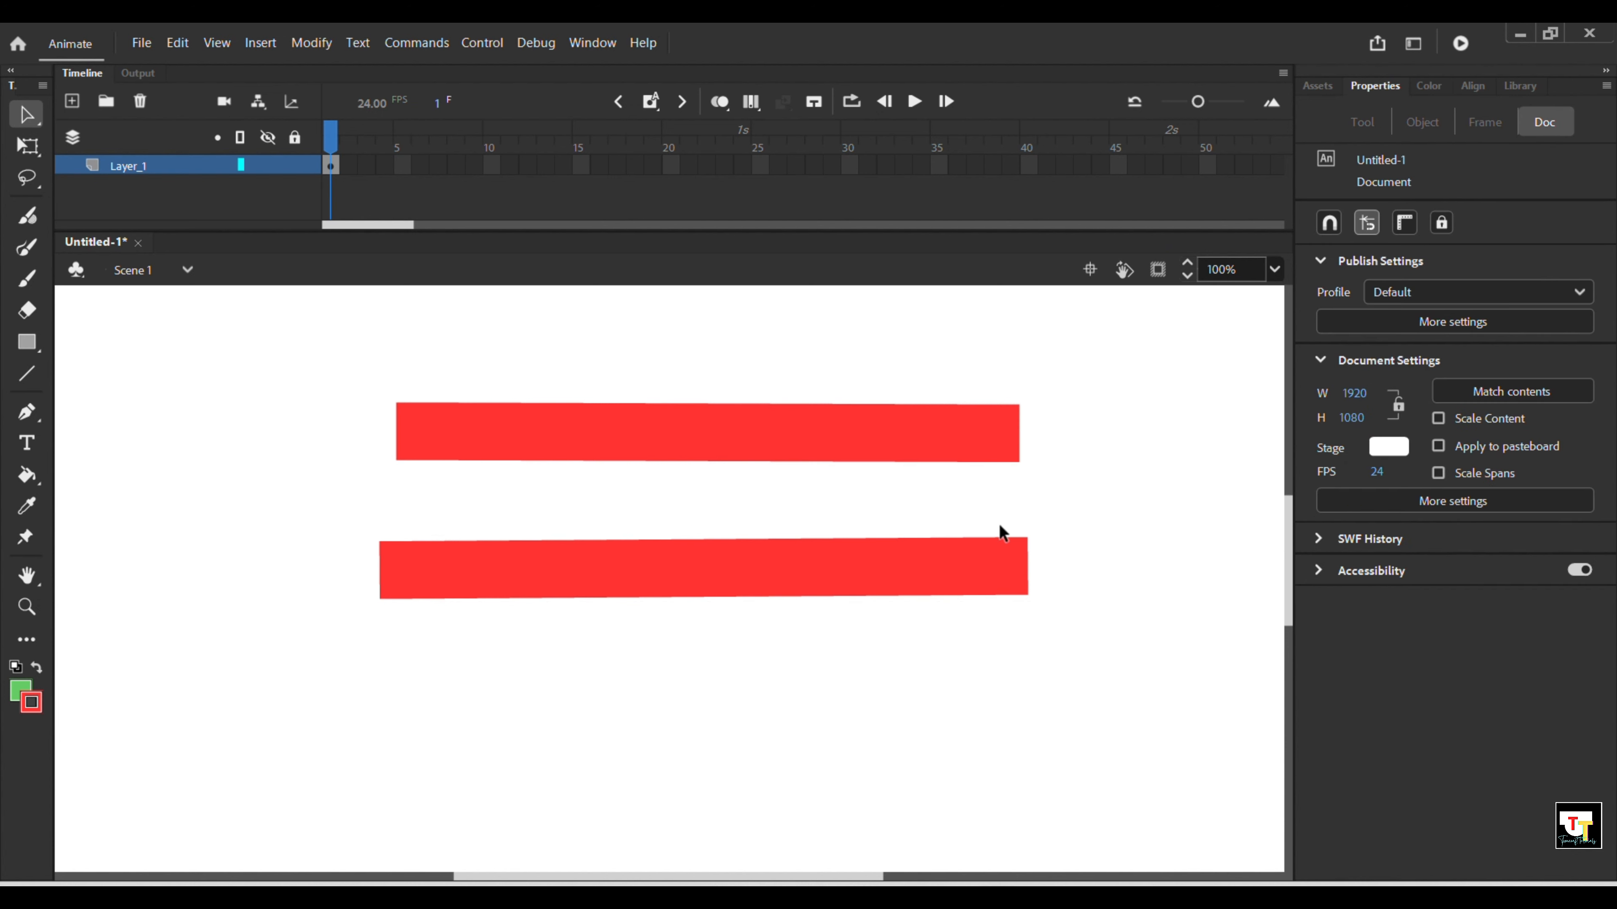
pyautogui.click(669, 573)
pyautogui.click(669, 575)
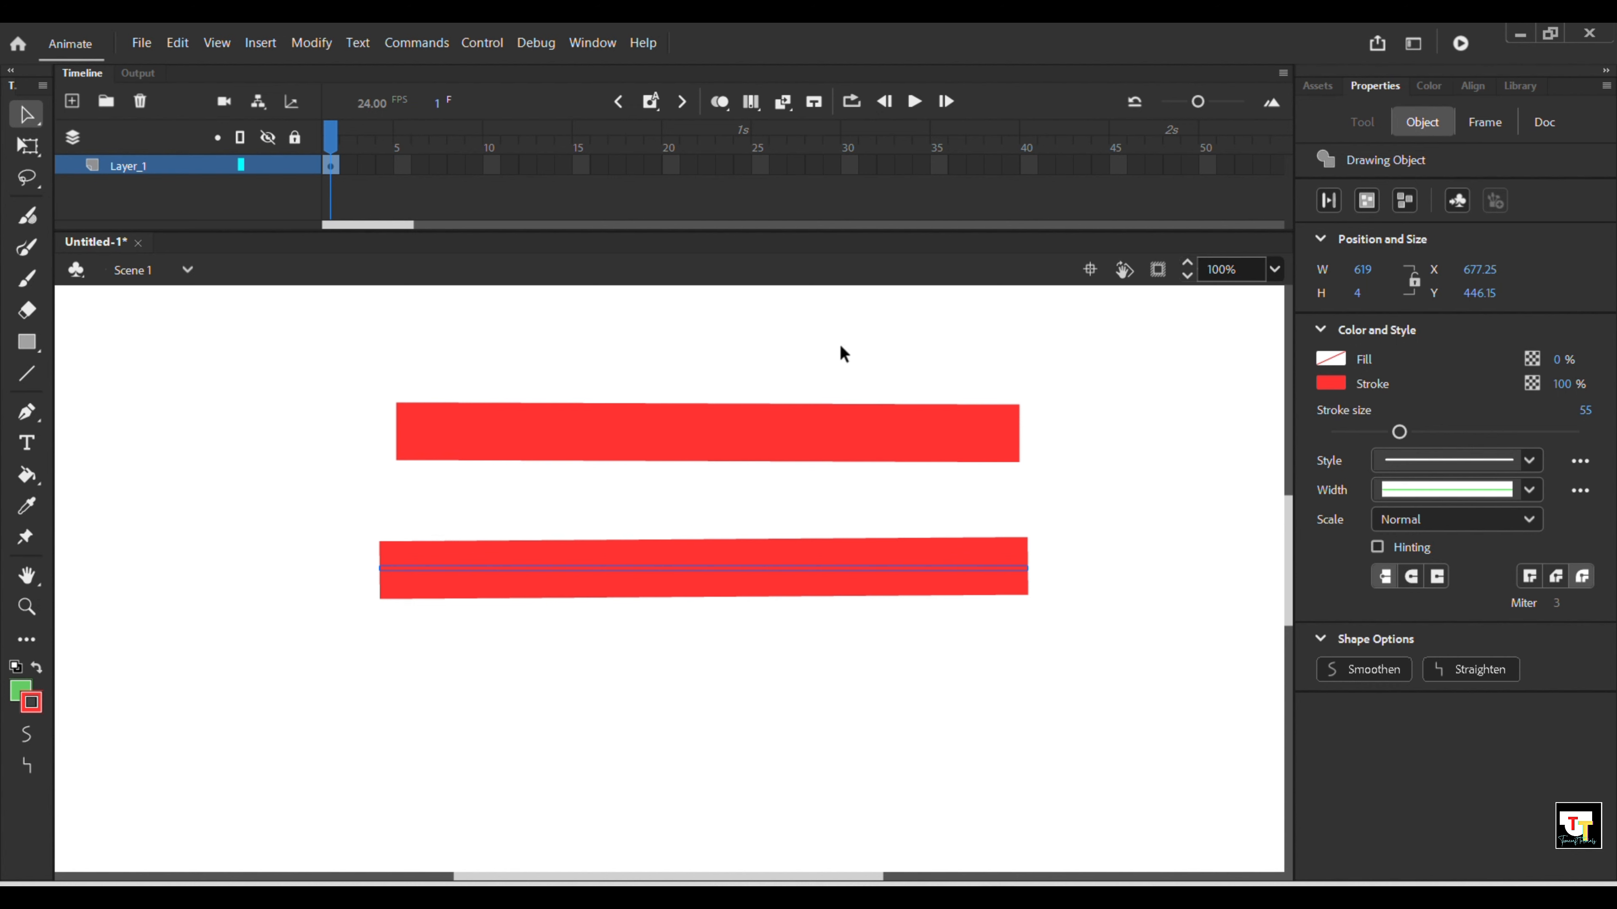
# Delete the lower and the upper red line from the stage and return to the Line tool.
pyautogui.moveTo(330, 487); pyautogui.dragTo(1084, 667)
pyautogui.press('Delete')
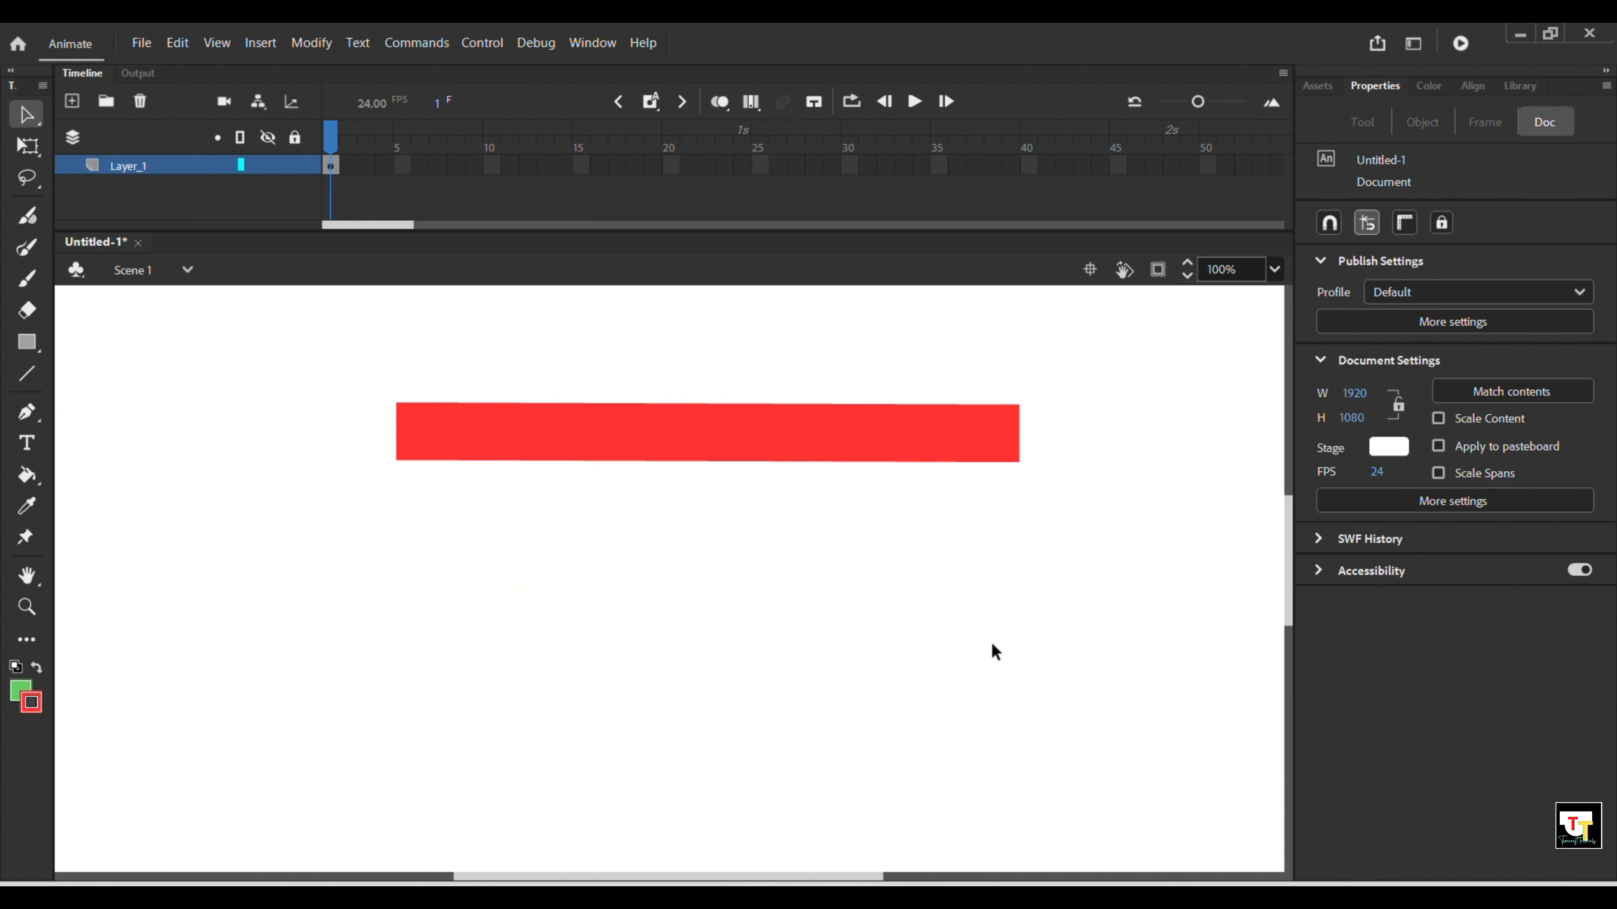
pyautogui.click(819, 452)
pyautogui.press('Delete')
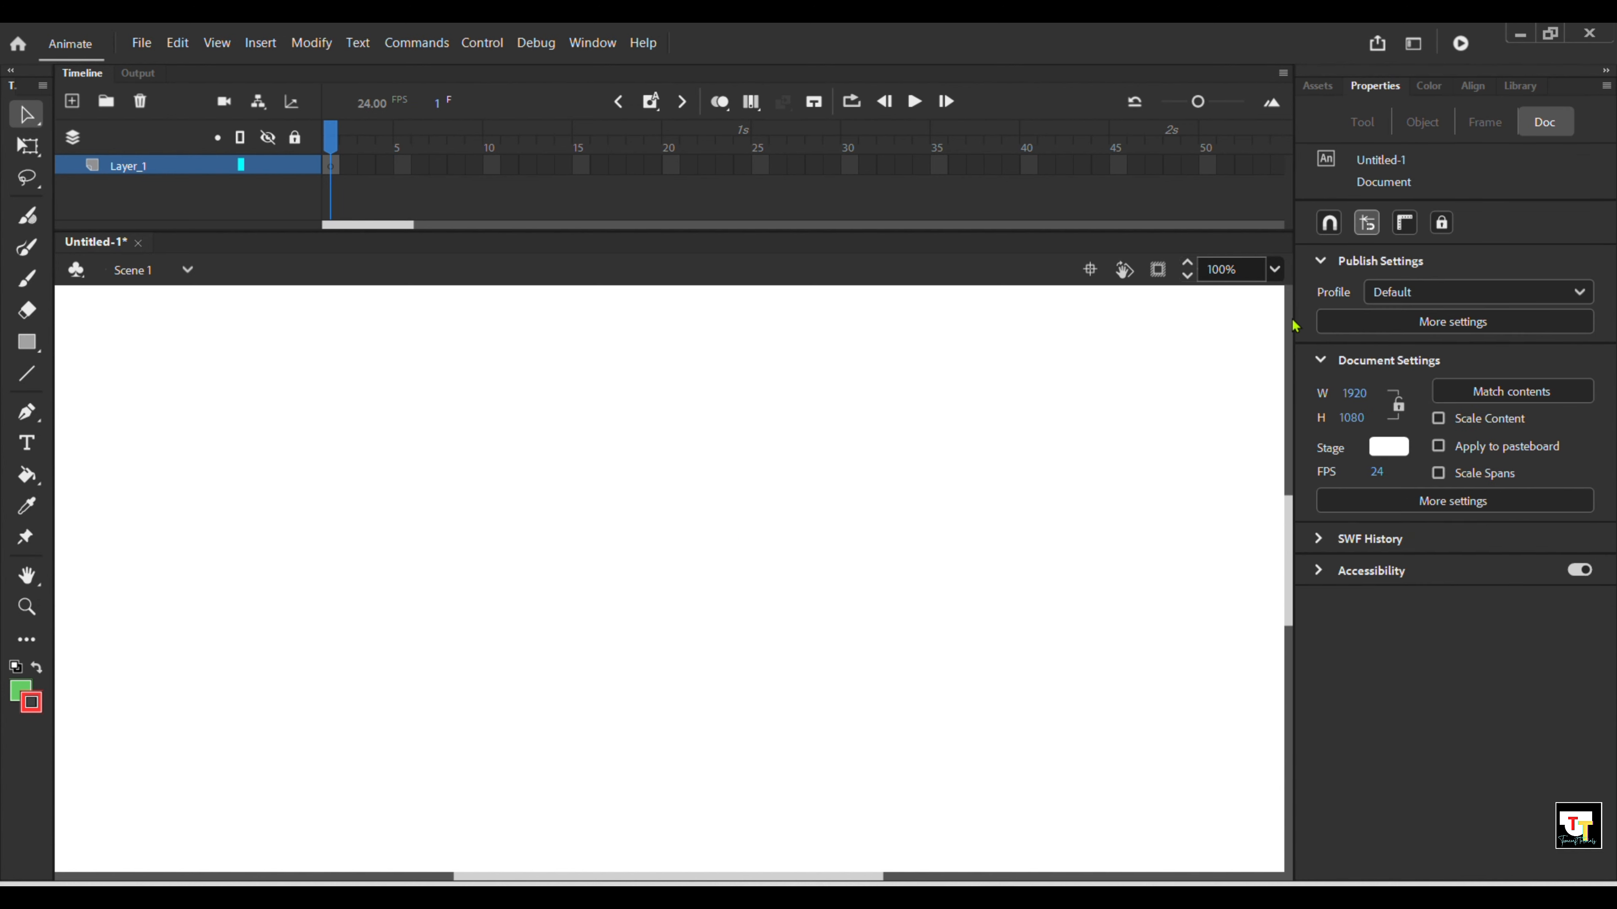
pyautogui.press('n')
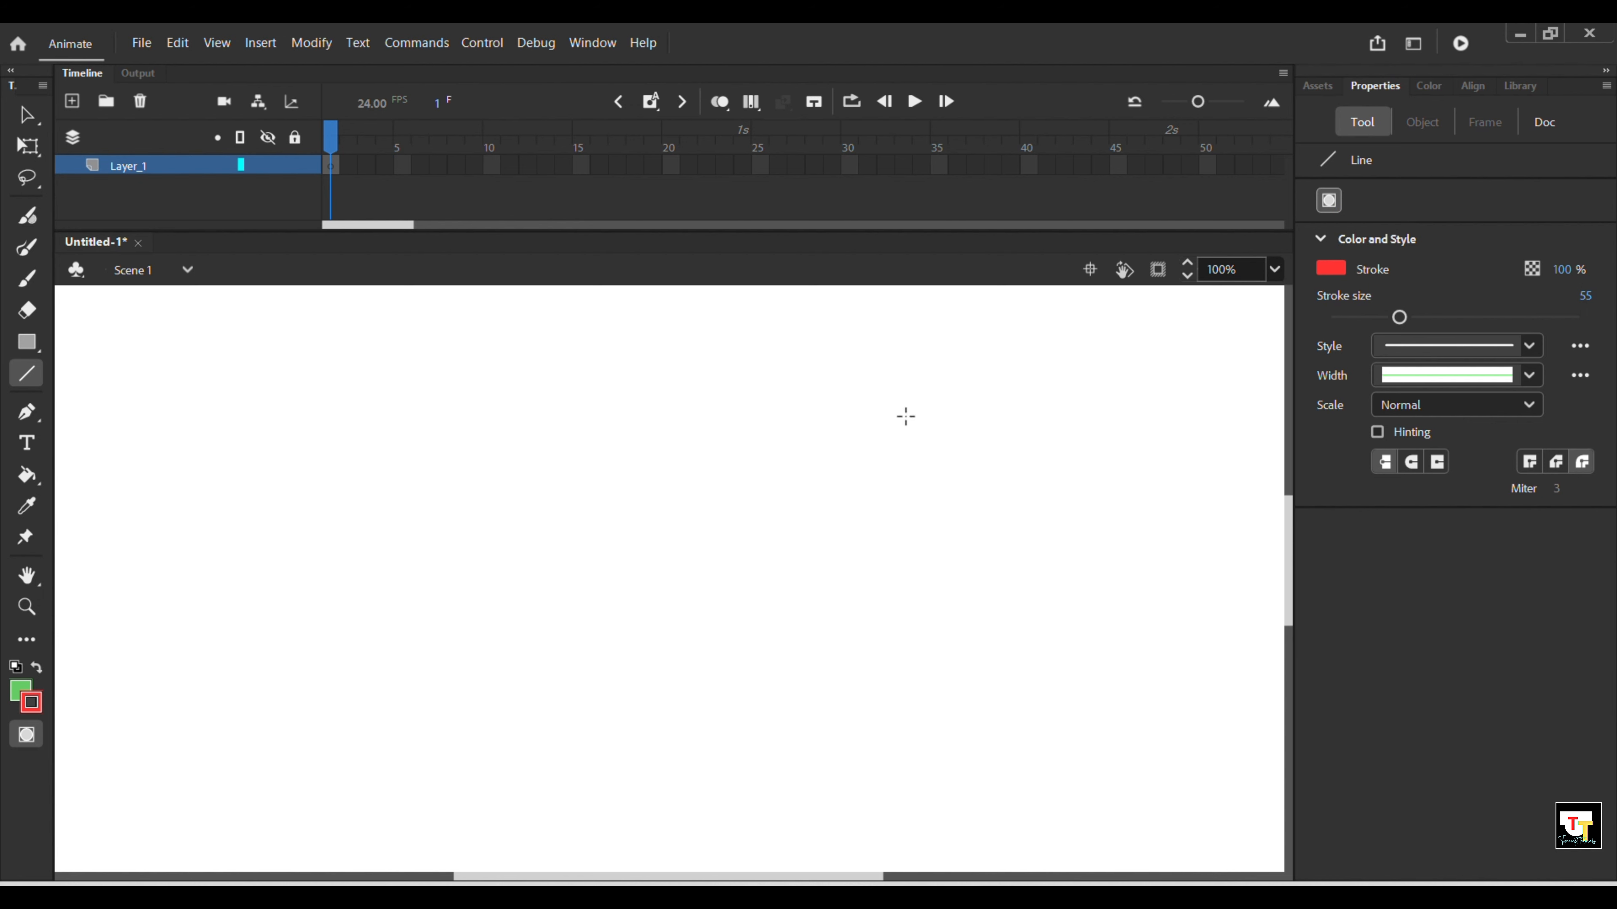
# Draw a horizontal red line near the stage's top with object drawing mode off, and a second one beneath it in violet.
pyautogui.click(19, 744)
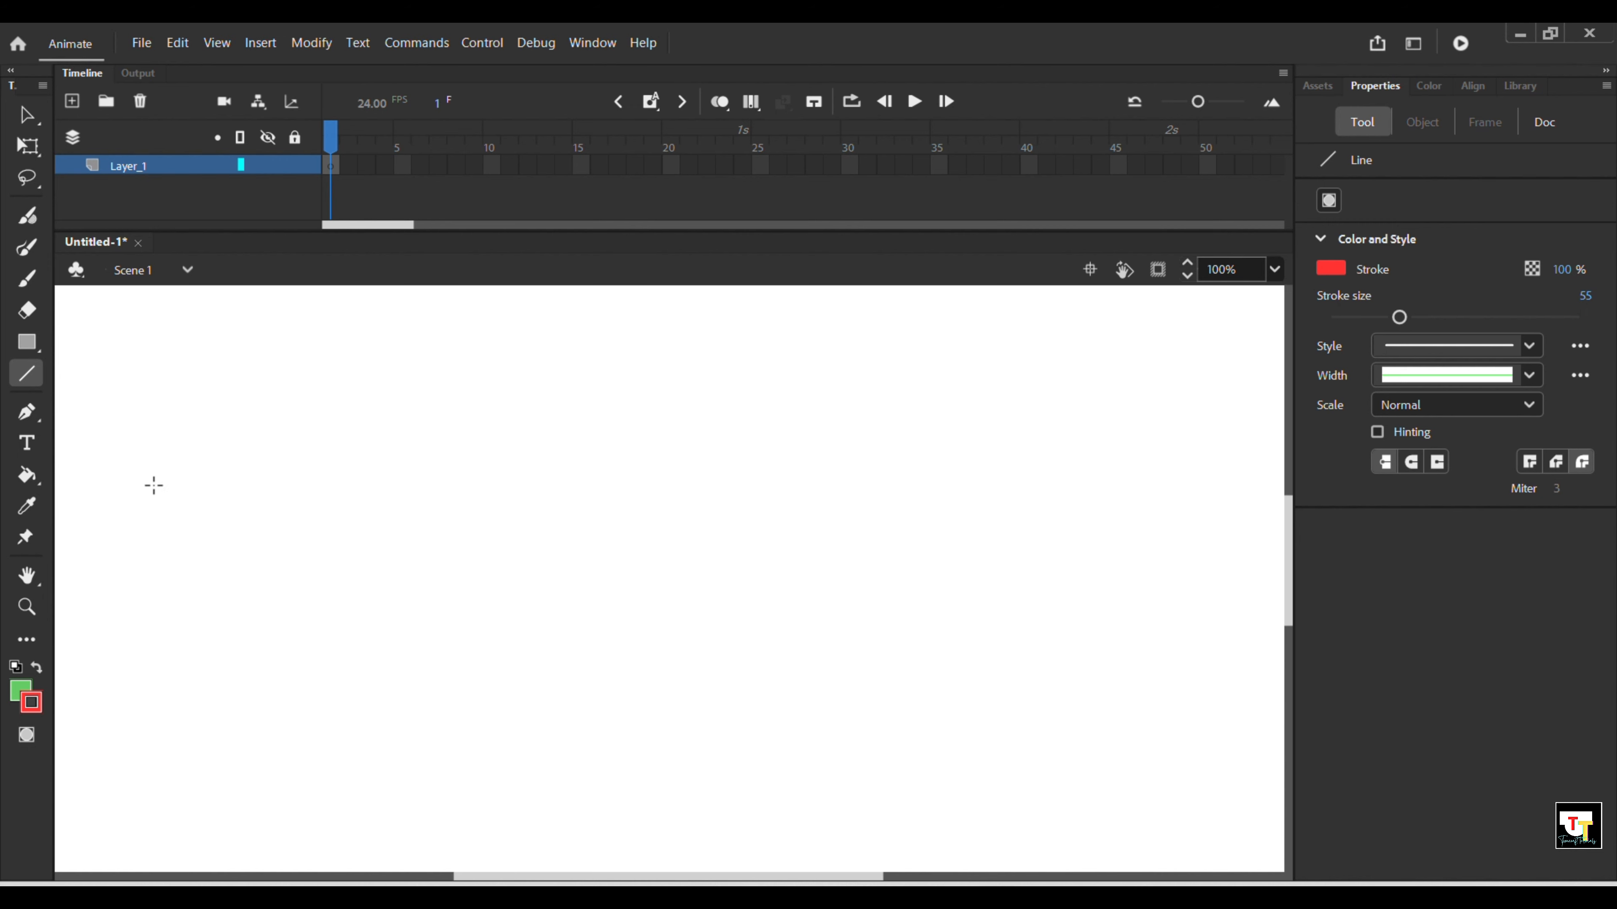
pyautogui.moveTo(290, 423); pyautogui.dragTo(642, 421)
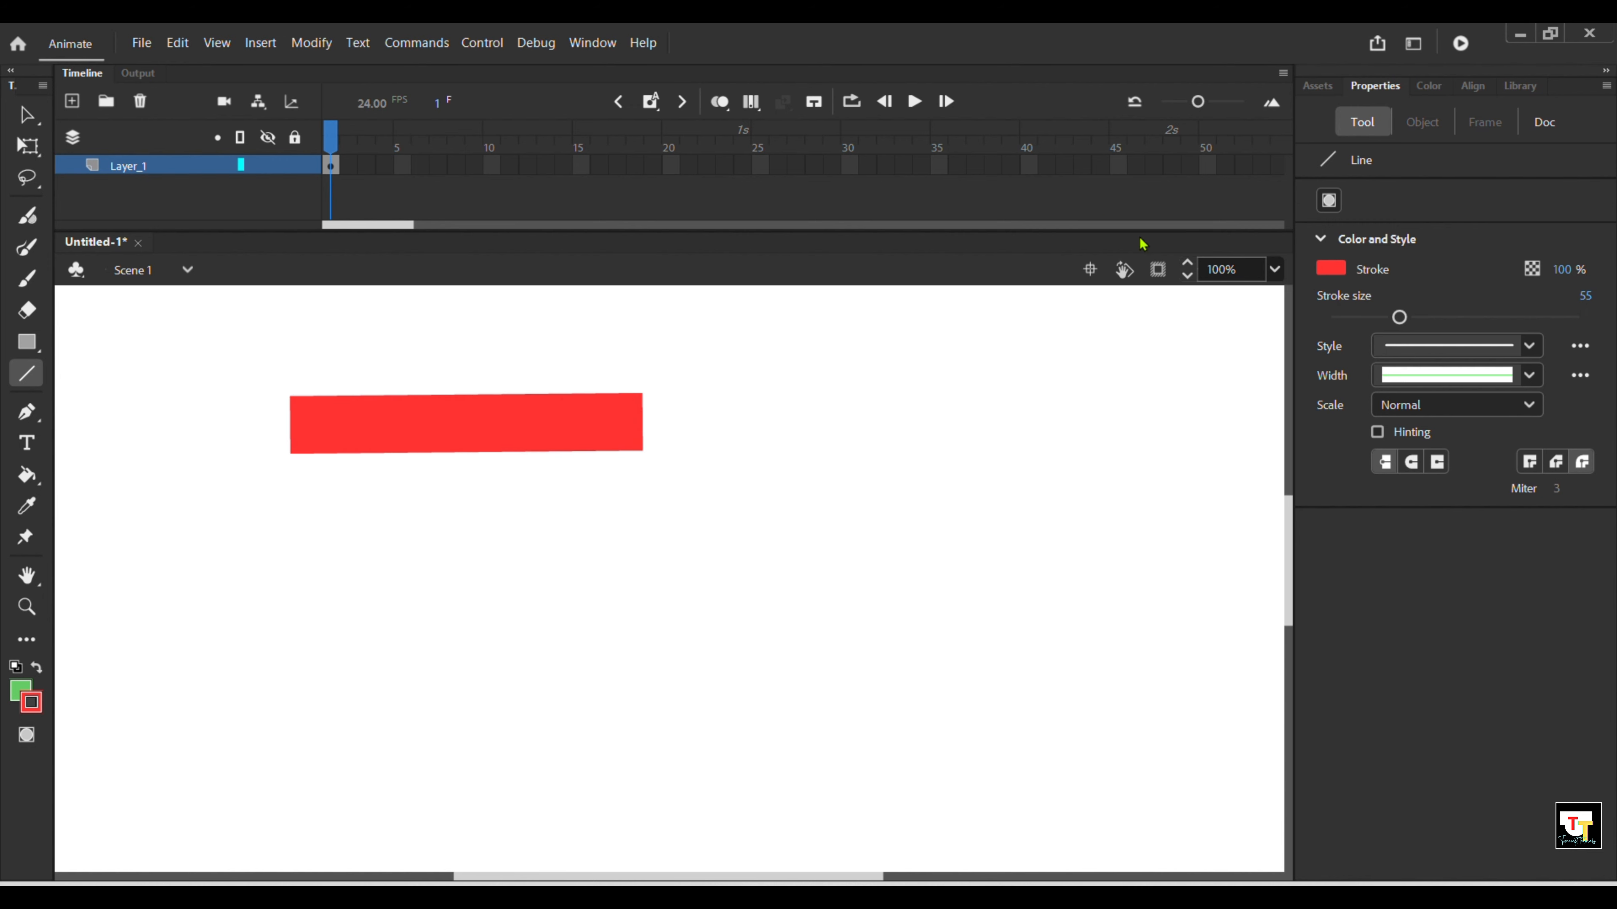
pyautogui.click(1331, 268)
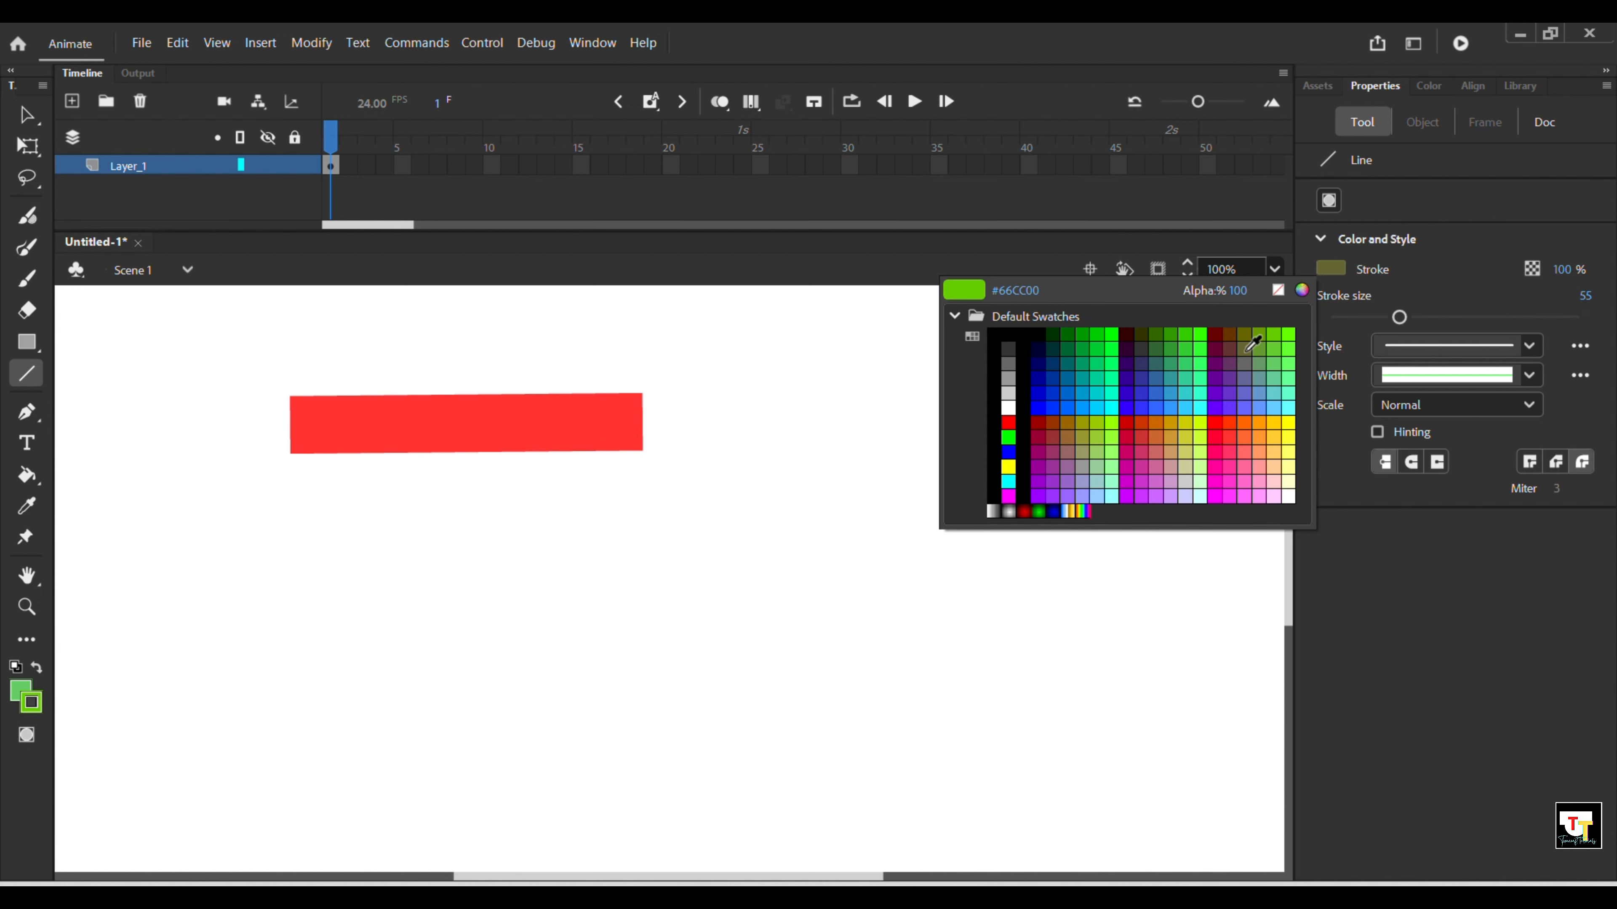
pyautogui.click(1232, 398)
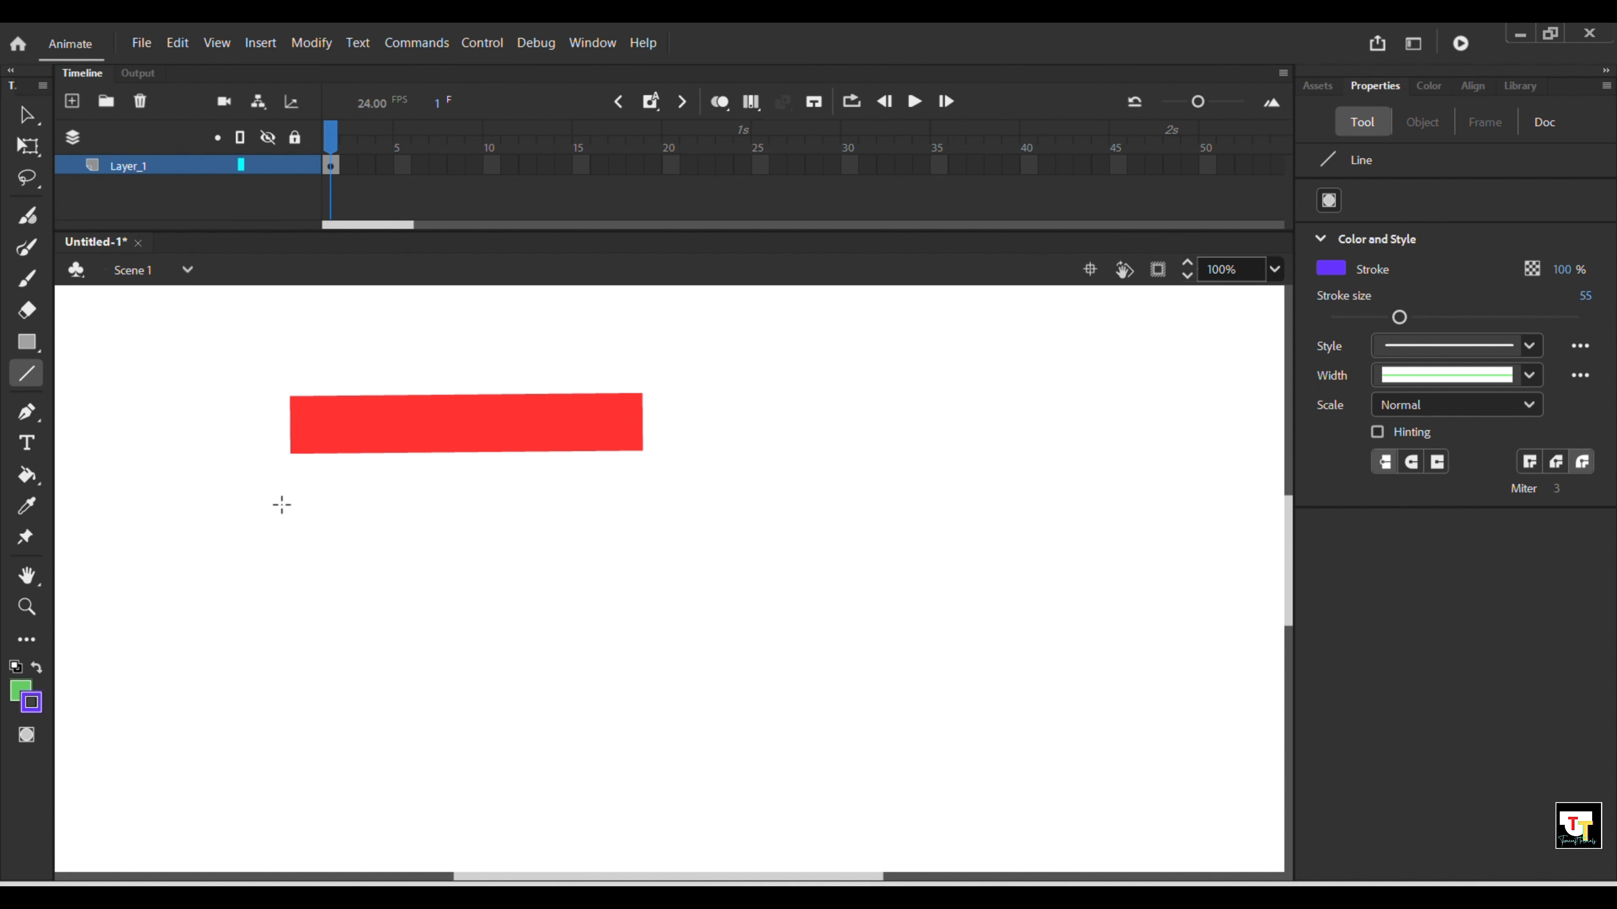
pyautogui.moveTo(275, 505)
pyautogui.mouseDown()
pyautogui.moveTo(662, 532)
pyautogui.moveTo(708, 502)
pyautogui.mouseUp()
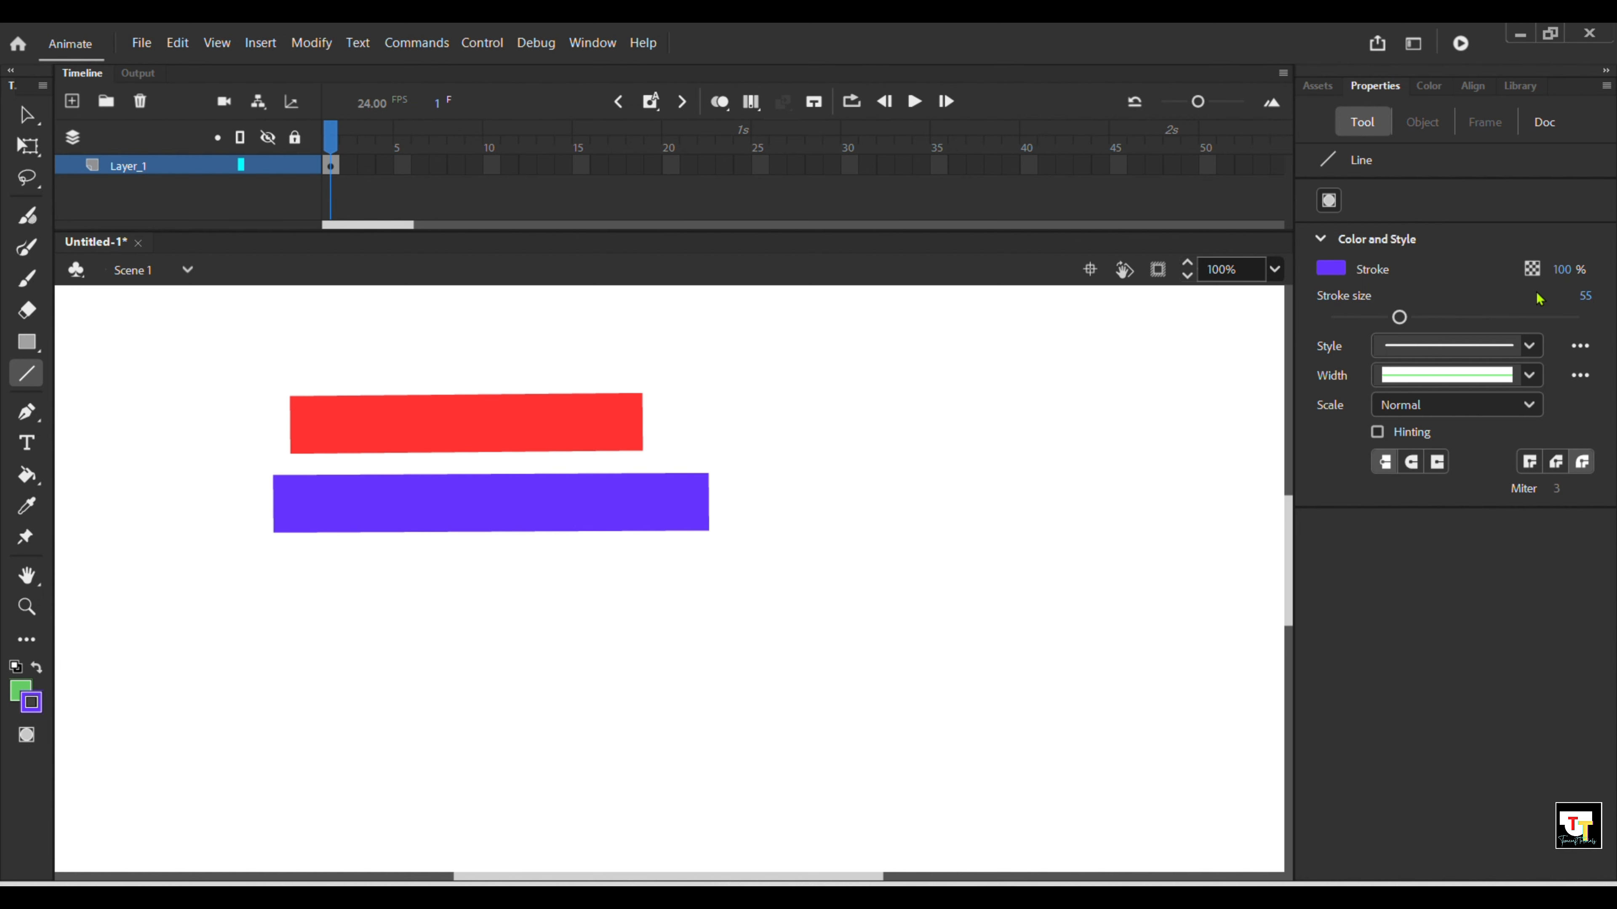
# Draw three more violet lines down the stage: one at full opacity, one very faint, and one at a slightly higher opacity.
pyautogui.moveTo(615, 606); pyautogui.dragTo(993, 603)
pyautogui.moveTo(1562, 269); pyautogui.dragTo(1489, 288)
pyautogui.moveTo(621, 713)
pyautogui.mouseDown()
pyautogui.moveTo(877, 733)
pyautogui.moveTo(1066, 718)
pyautogui.mouseUp()
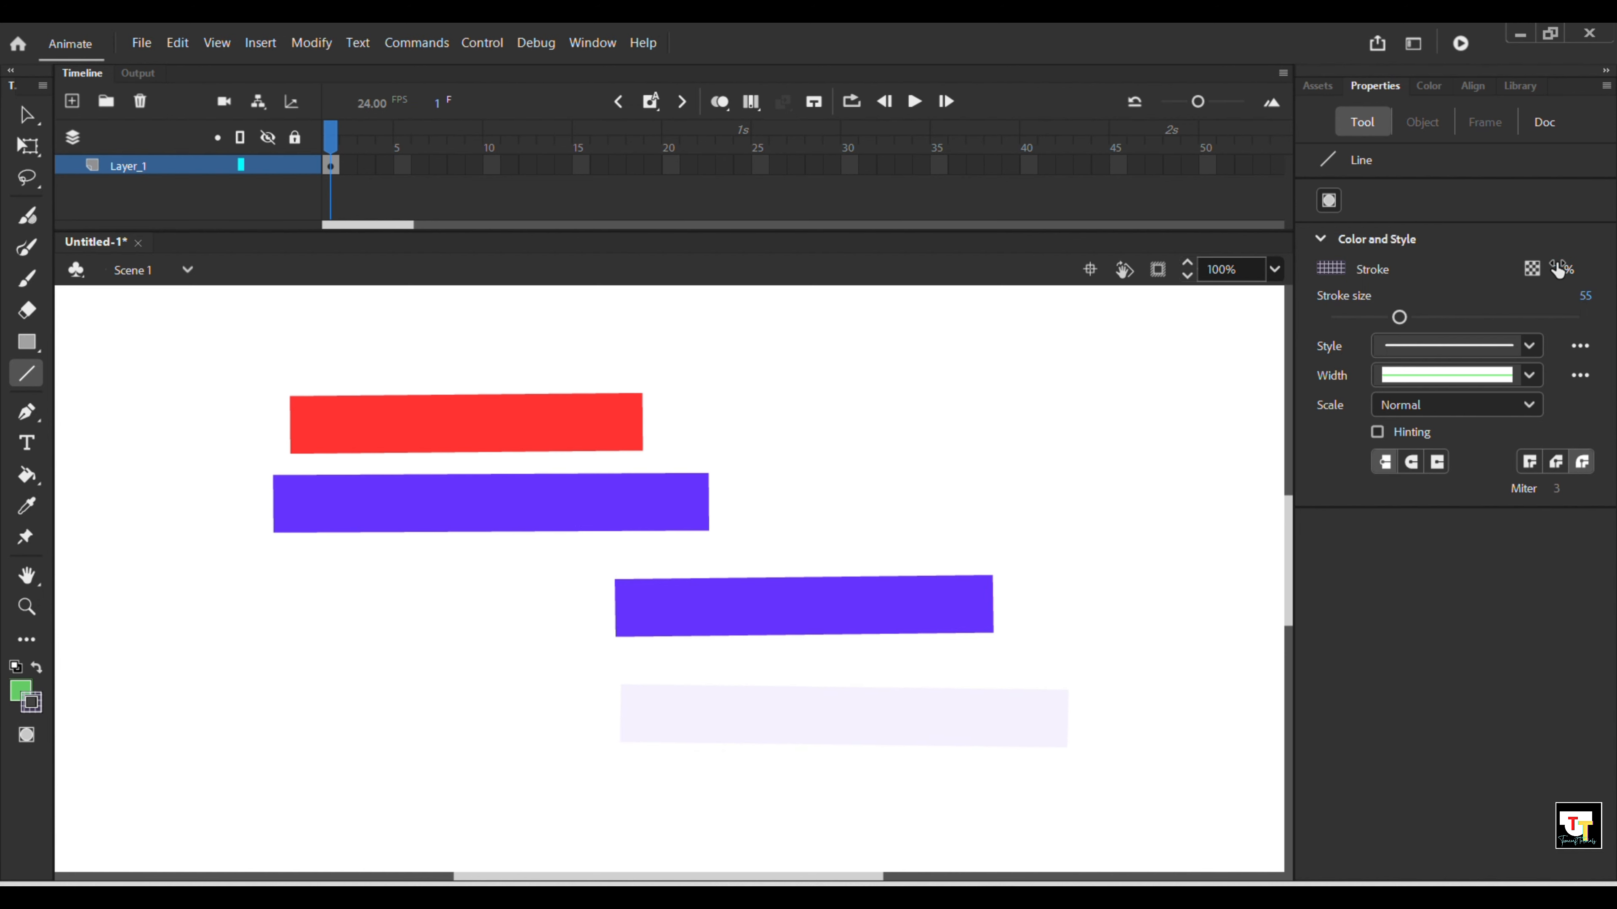
pyautogui.moveTo(1558, 271); pyautogui.dragTo(1582, 271)
pyautogui.moveTo(569, 825)
pyautogui.mouseDown()
pyautogui.moveTo(765, 845)
pyautogui.moveTo(1076, 822)
pyautogui.mouseUp()
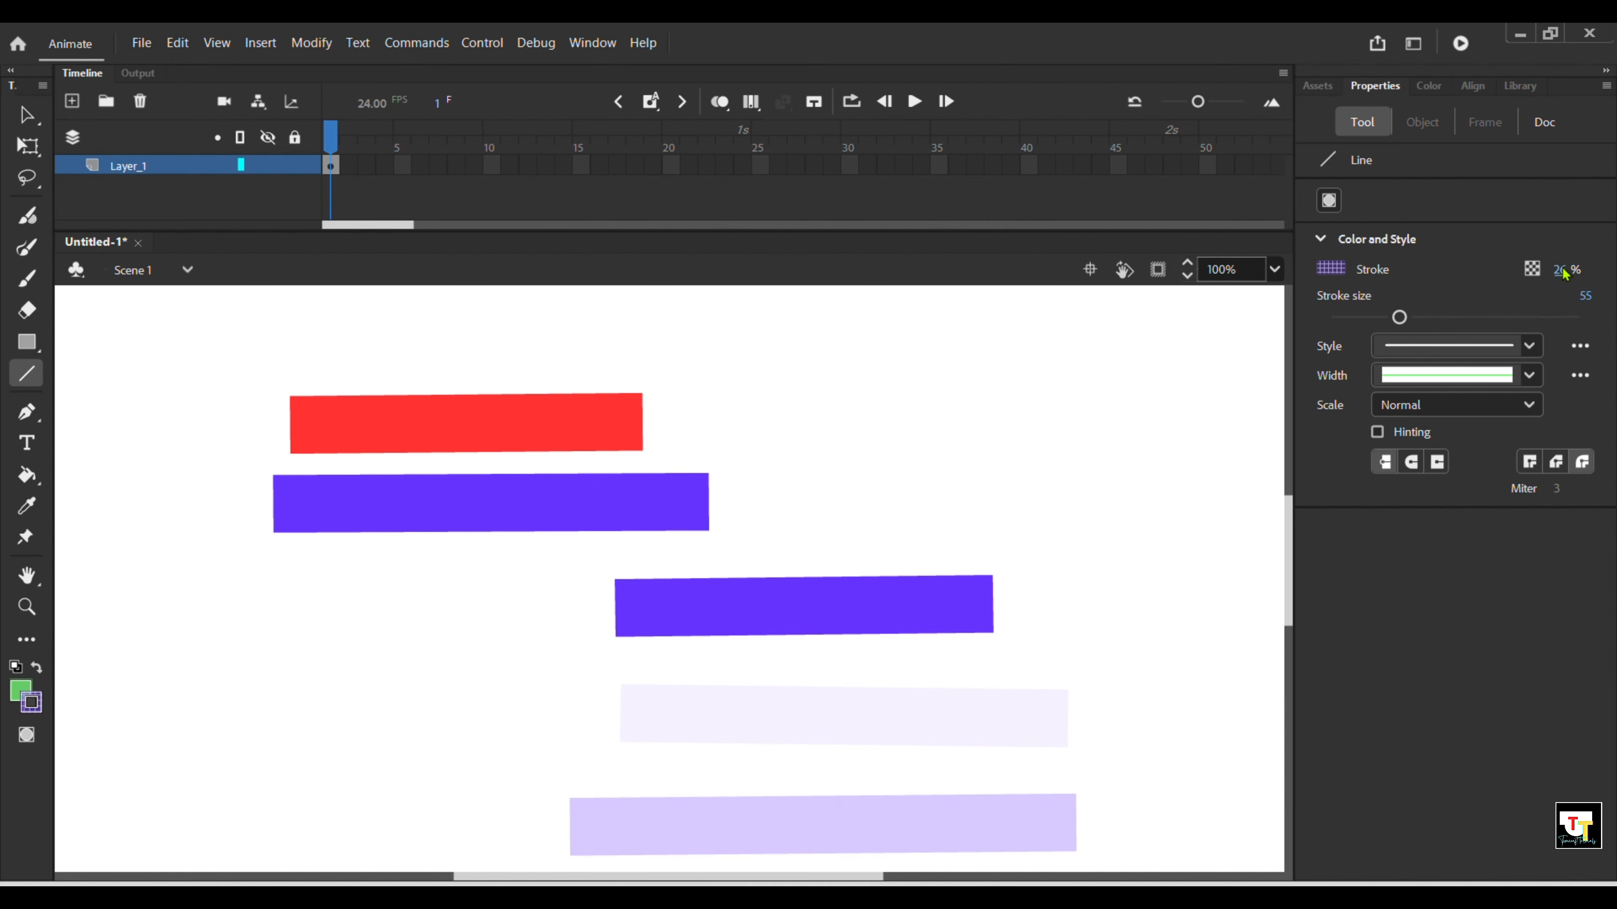
# Restore the stroke opacity to 100% and delete all lines from the stage.
pyautogui.moveTo(1560, 270); pyautogui.dragTo(1585, 267)
pyautogui.hotkey('ctrl', 'a')
pyautogui.press('Delete')
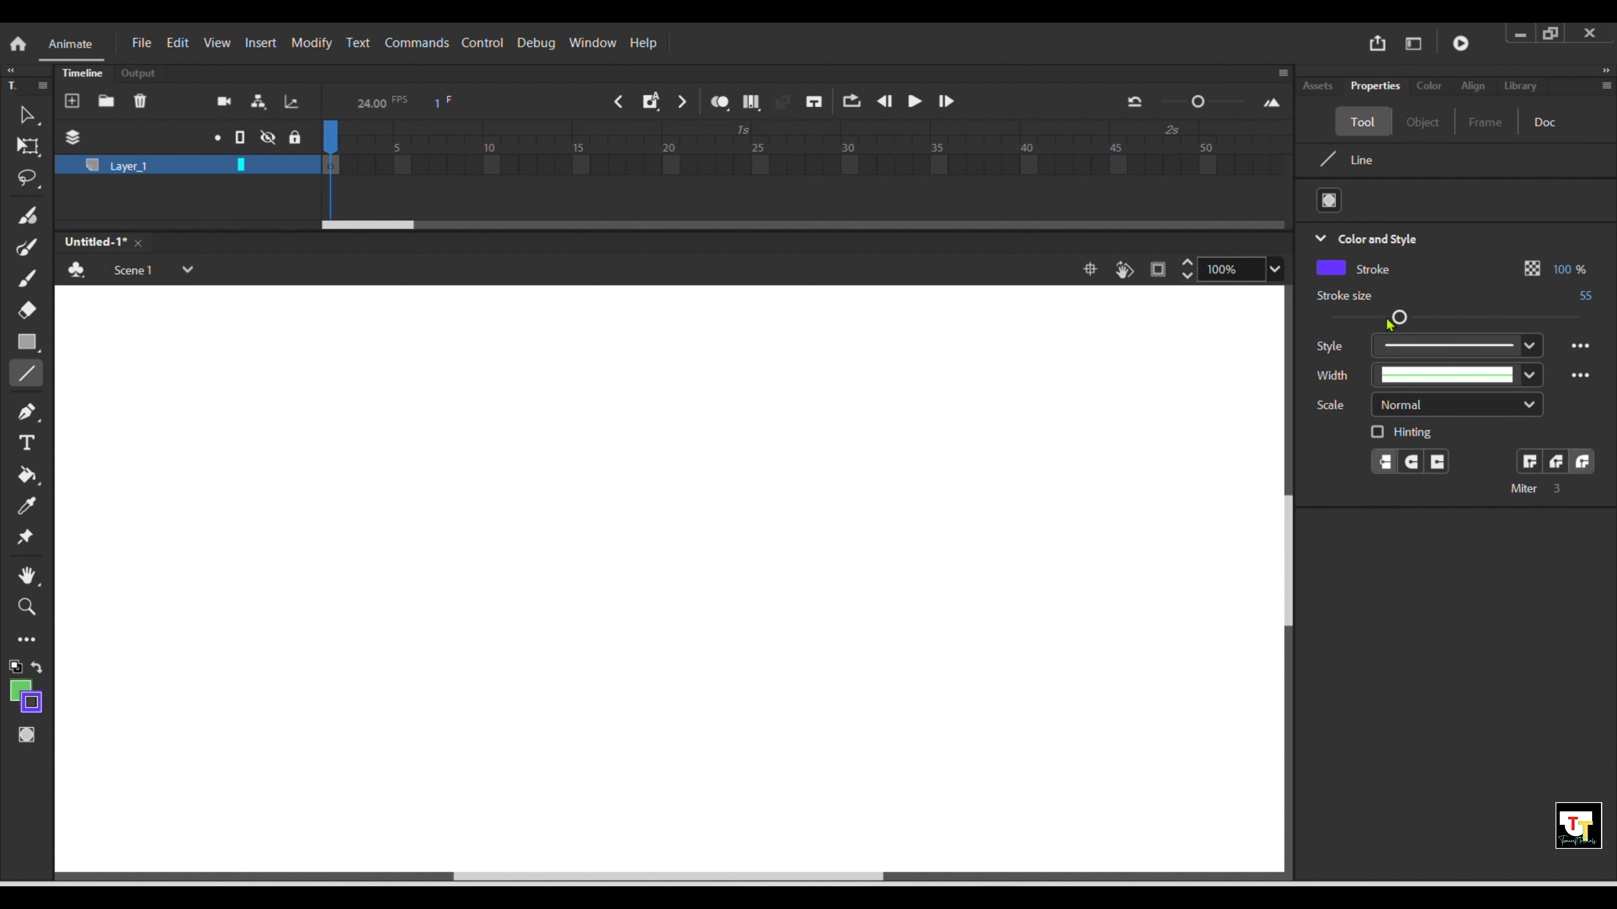
# Draw three violet lines with stroke sizes 55, 167 and 17, placing the thinnest between the other two.
pyautogui.moveTo(368, 383)
pyautogui.mouseDown()
pyautogui.moveTo(666, 398)
pyautogui.moveTo(877, 382)
pyautogui.mouseUp()
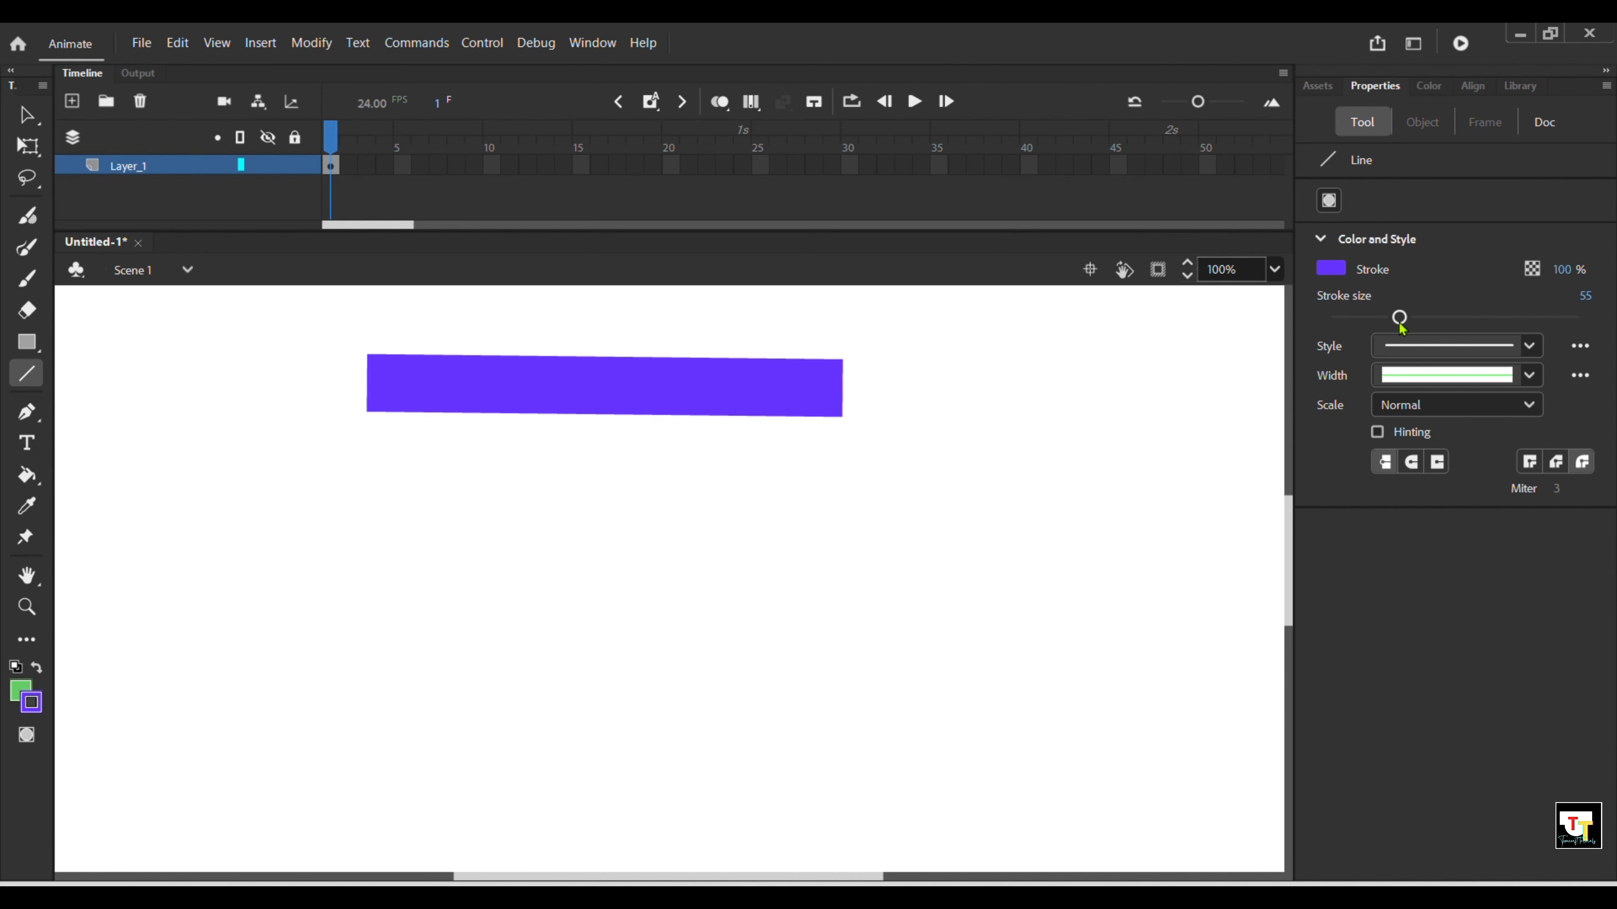
pyautogui.moveTo(1399, 316); pyautogui.dragTo(1537, 346)
pyautogui.moveTo(296, 625)
pyautogui.mouseDown()
pyautogui.moveTo(533, 650)
pyautogui.moveTo(1013, 649)
pyautogui.mouseUp()
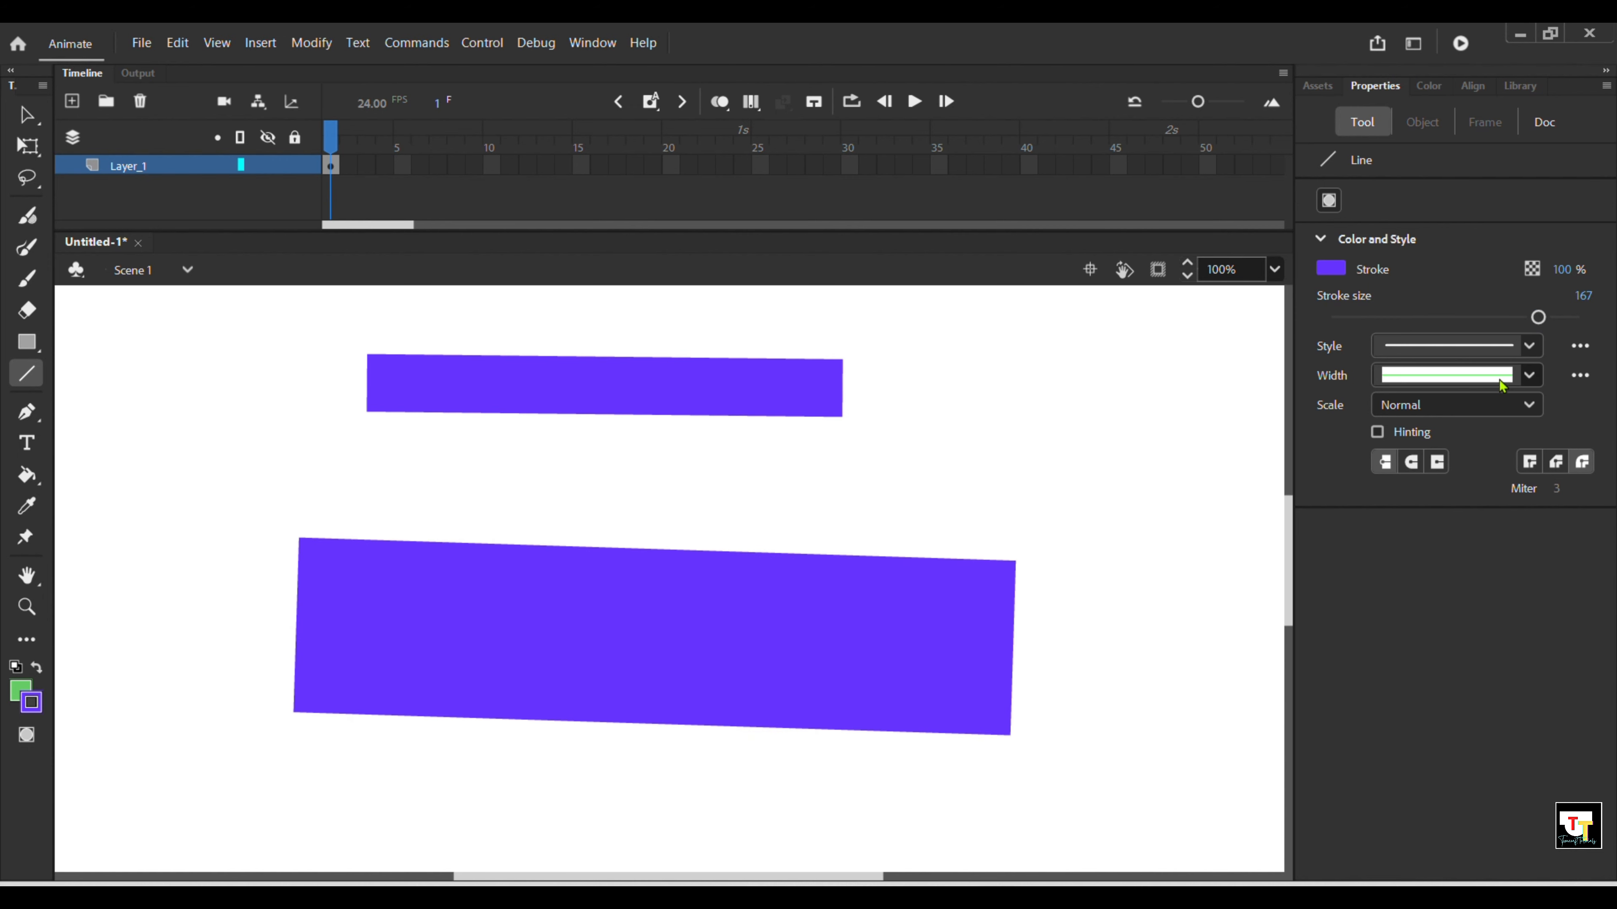
pyautogui.moveTo(1537, 320)
pyautogui.mouseDown()
pyautogui.moveTo(1334, 317)
pyautogui.moveTo(1352, 317)
pyautogui.mouseUp()
pyautogui.moveTo(591, 493); pyautogui.dragTo(1031, 490)
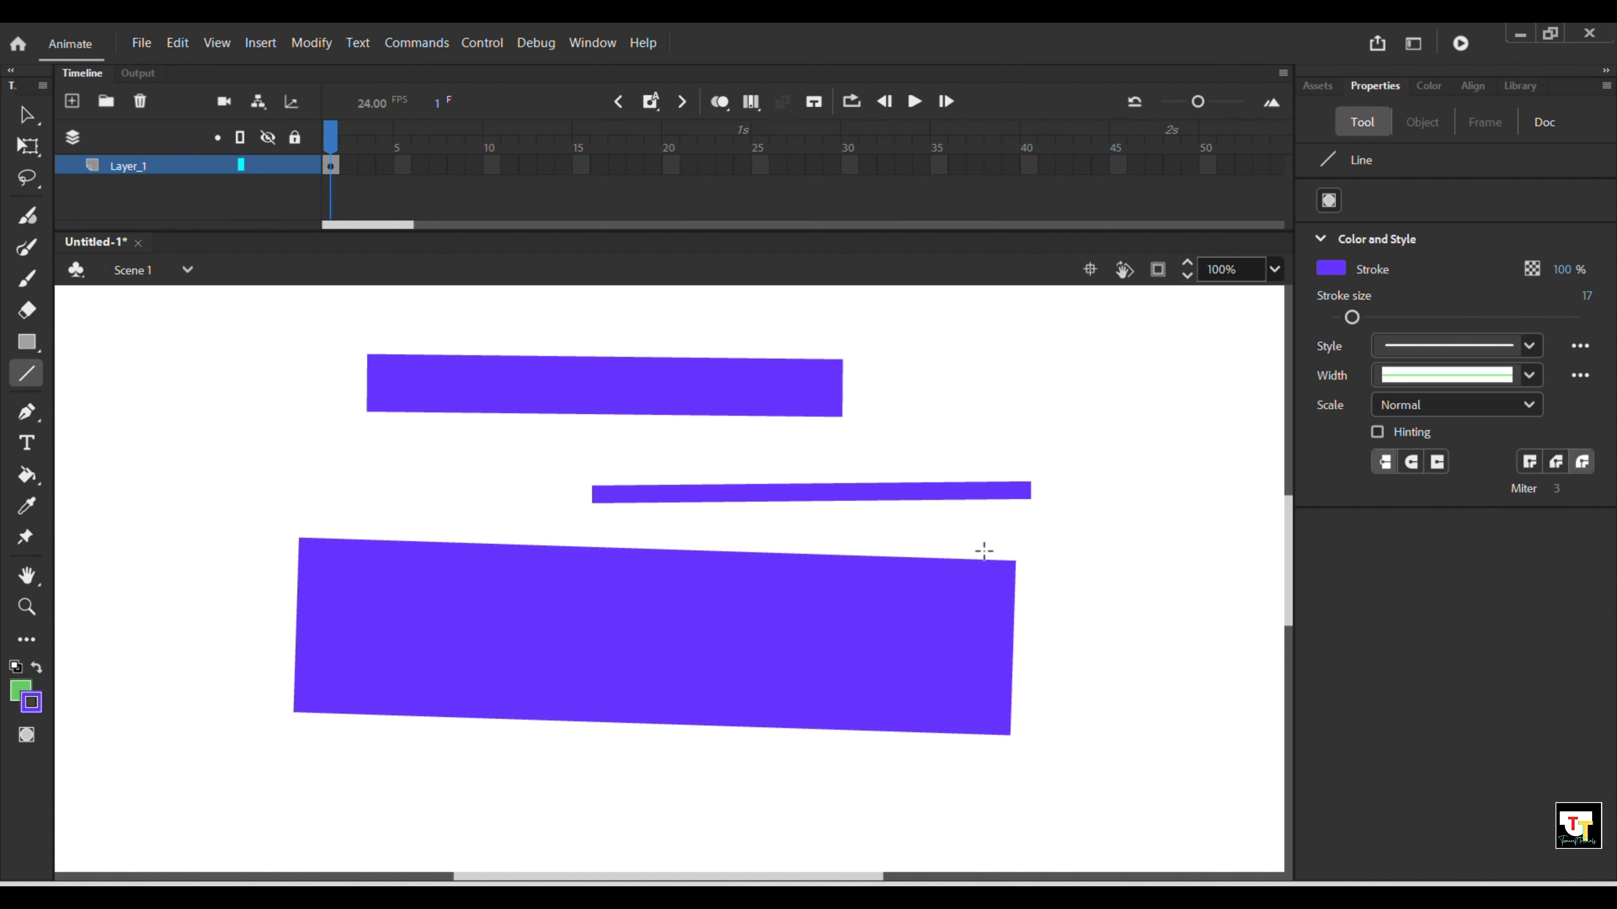
# Undo the three violet lines of different stroke sizes.
pyautogui.hotkey('ctrl', 'z')
pyautogui.hotkey('ctrl', 'z')
pyautogui.hotkey('ctrl', 'z')
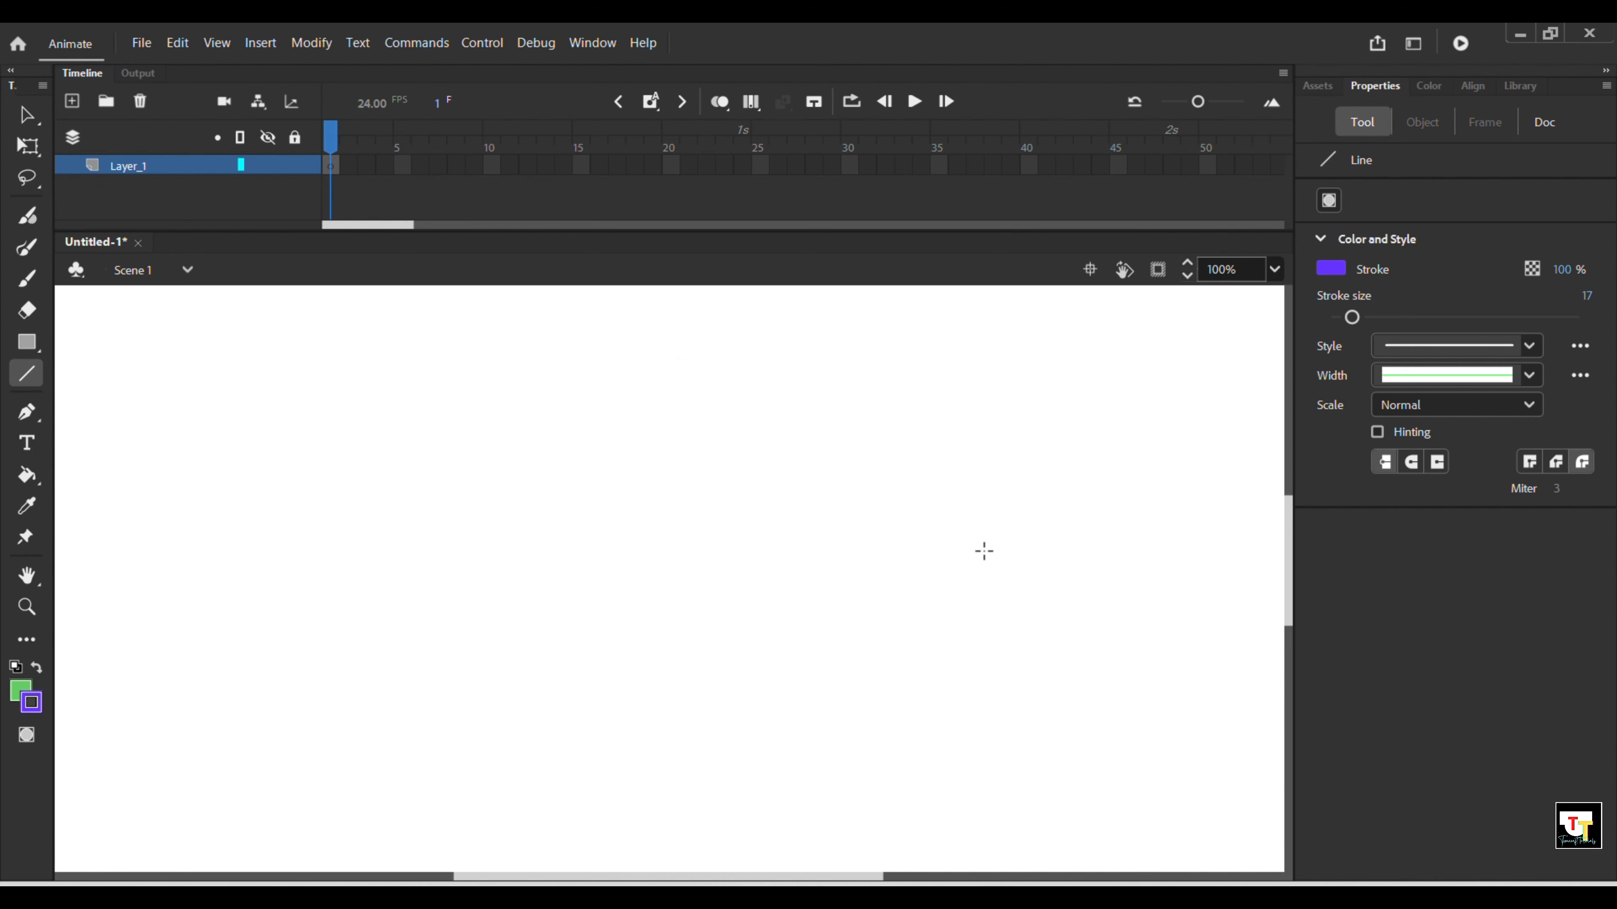
# Draw a horizontal line of size 17 in the solid stroke style, and a second one below it in the dotted style.
pyautogui.click(1526, 345)
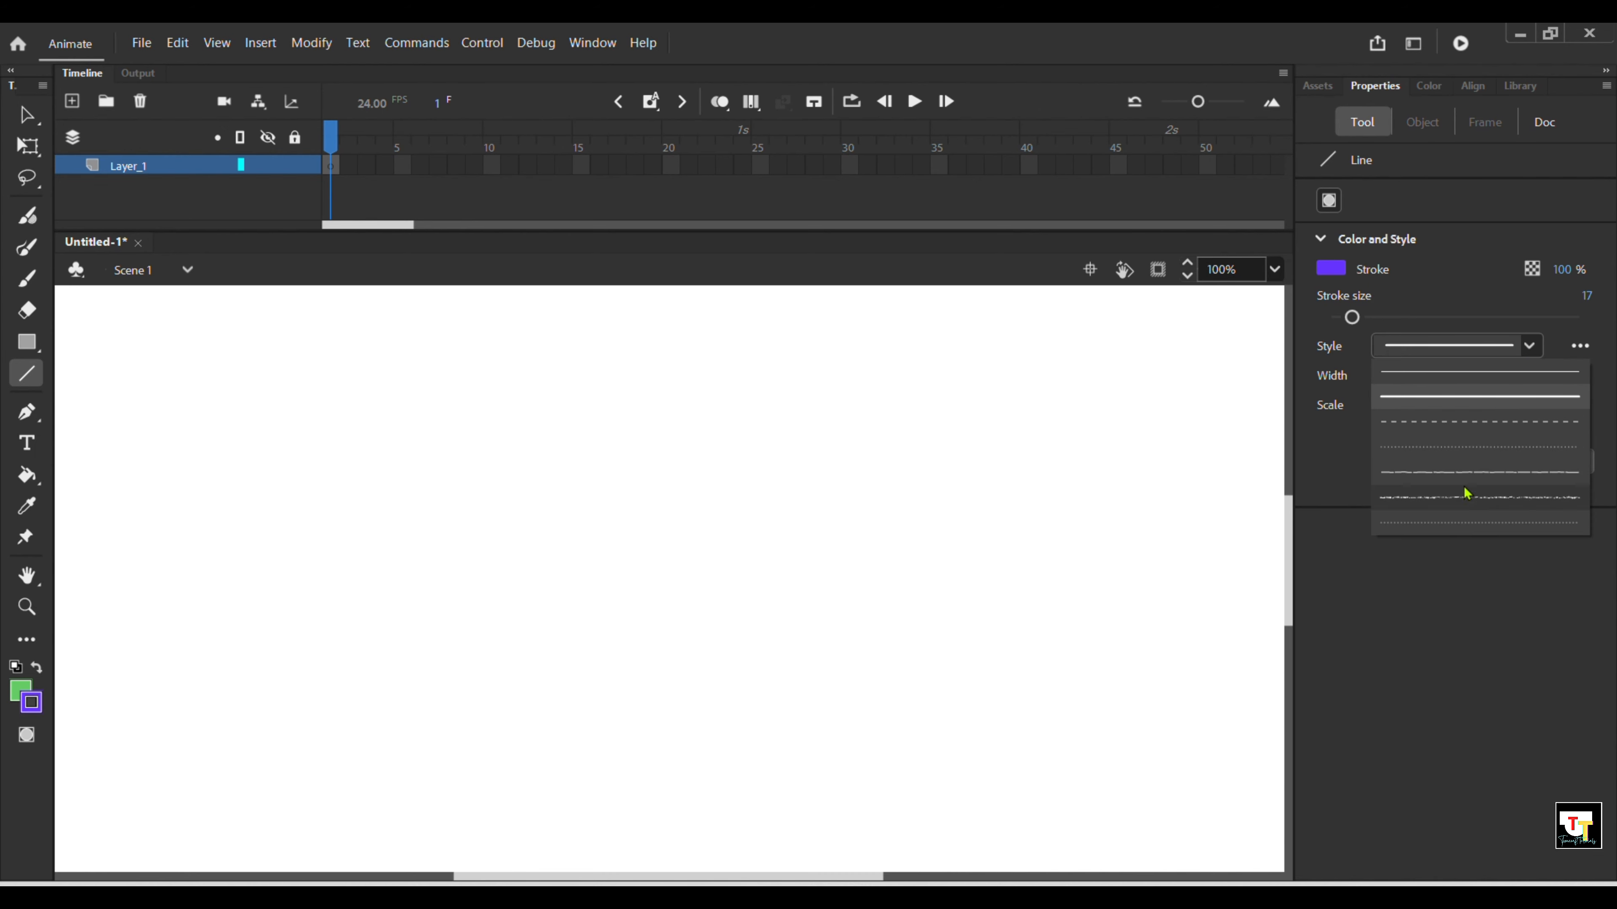
pyautogui.click(1457, 398)
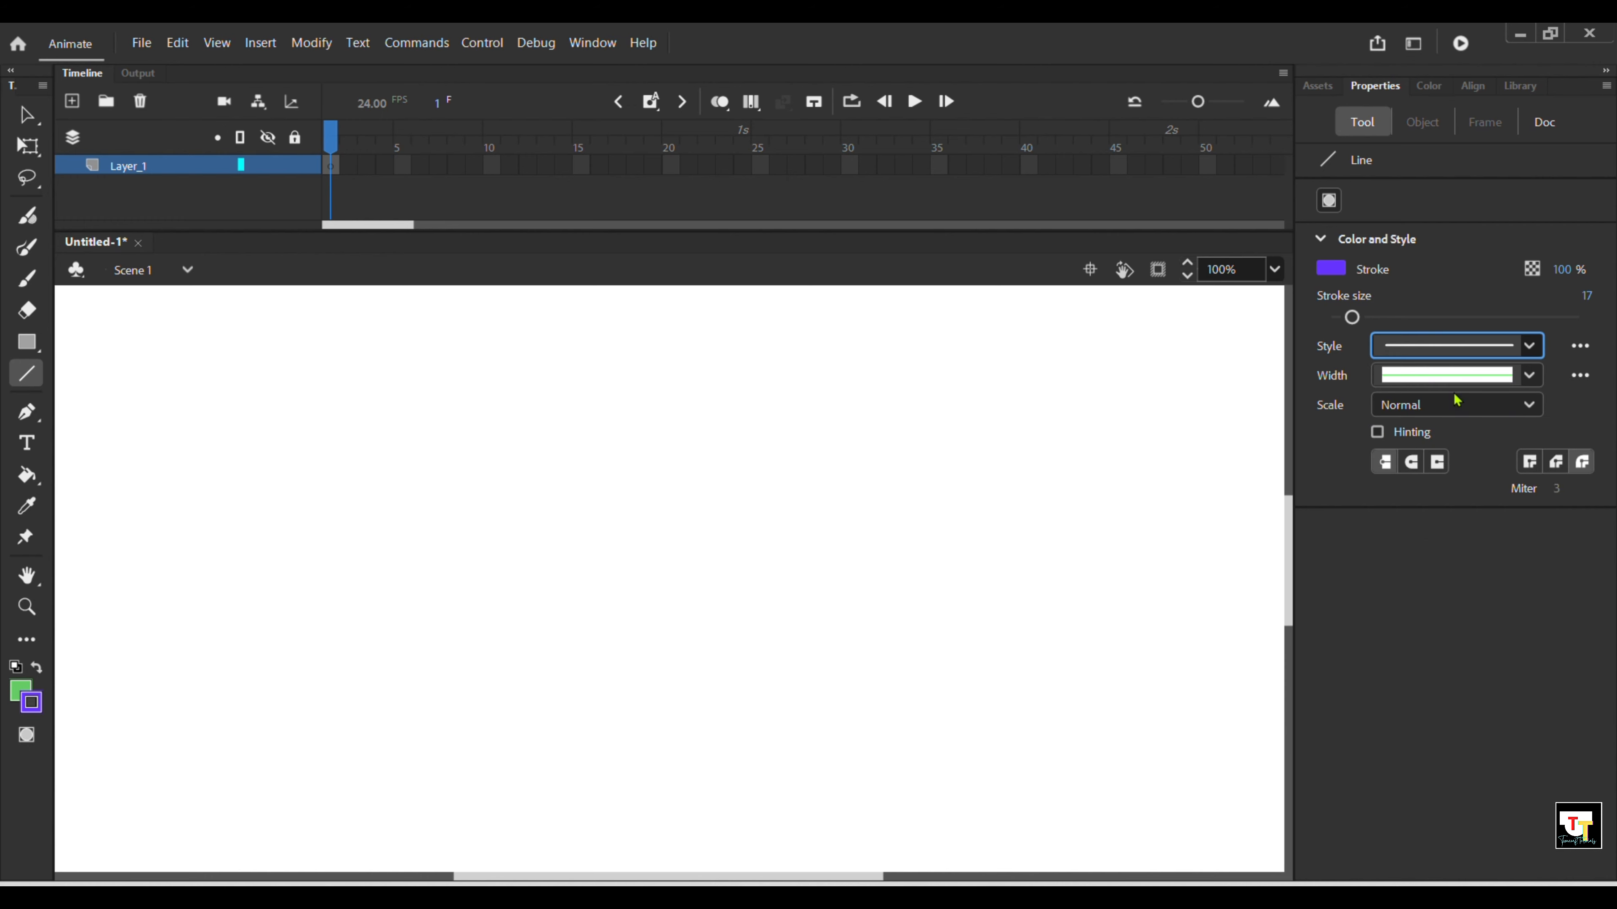
pyautogui.moveTo(288, 440); pyautogui.dragTo(854, 444)
pyautogui.click(1529, 346)
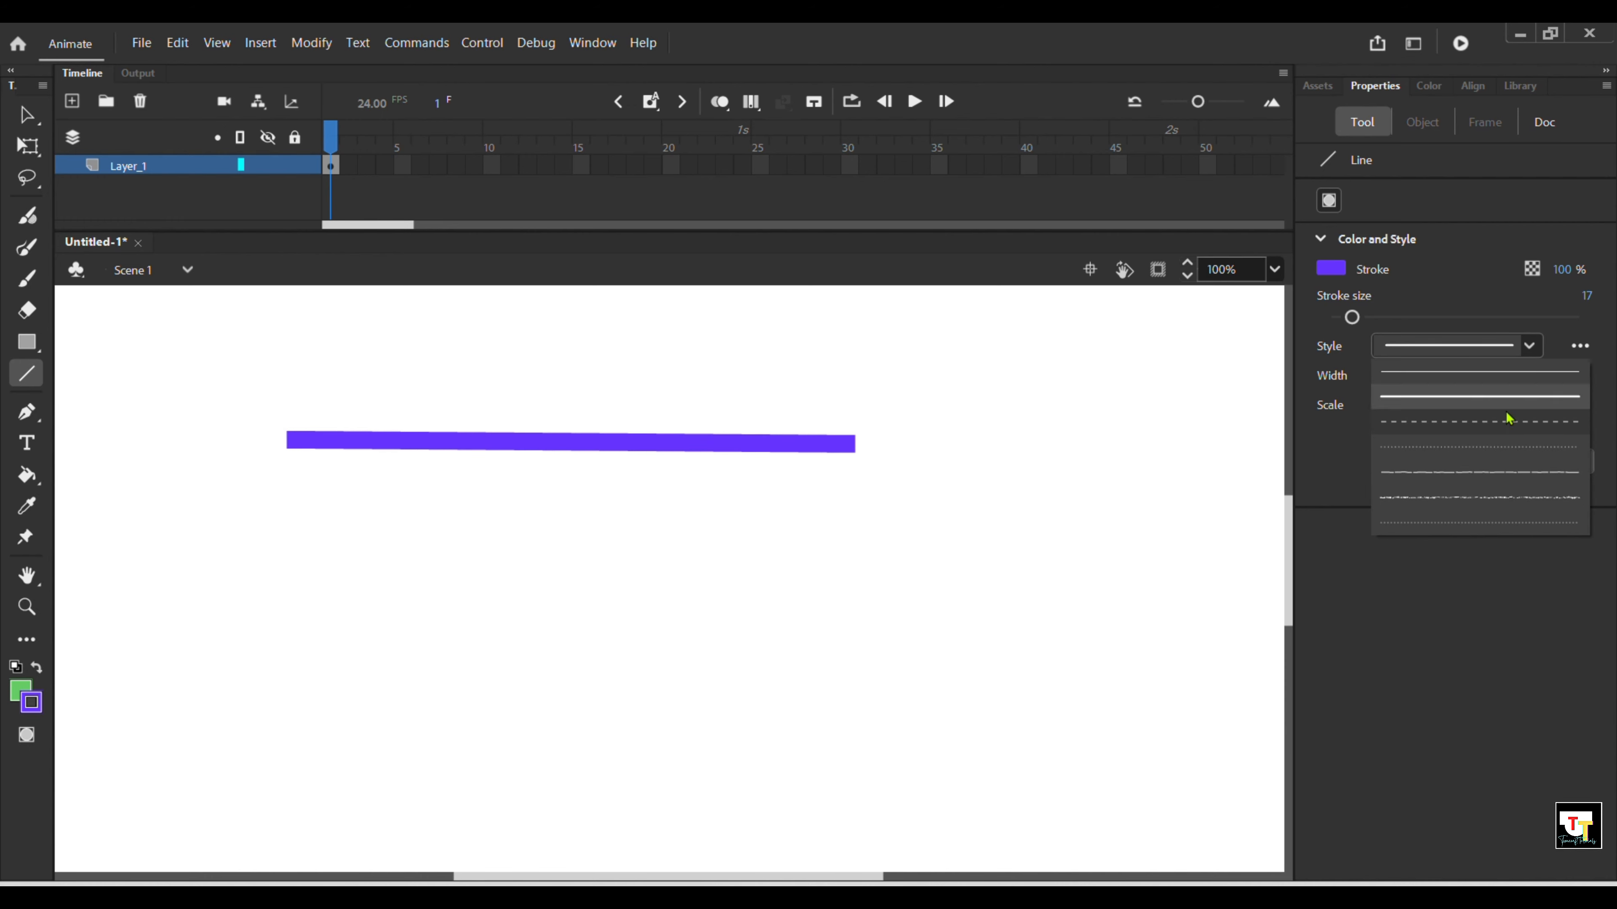
pyautogui.click(1509, 447)
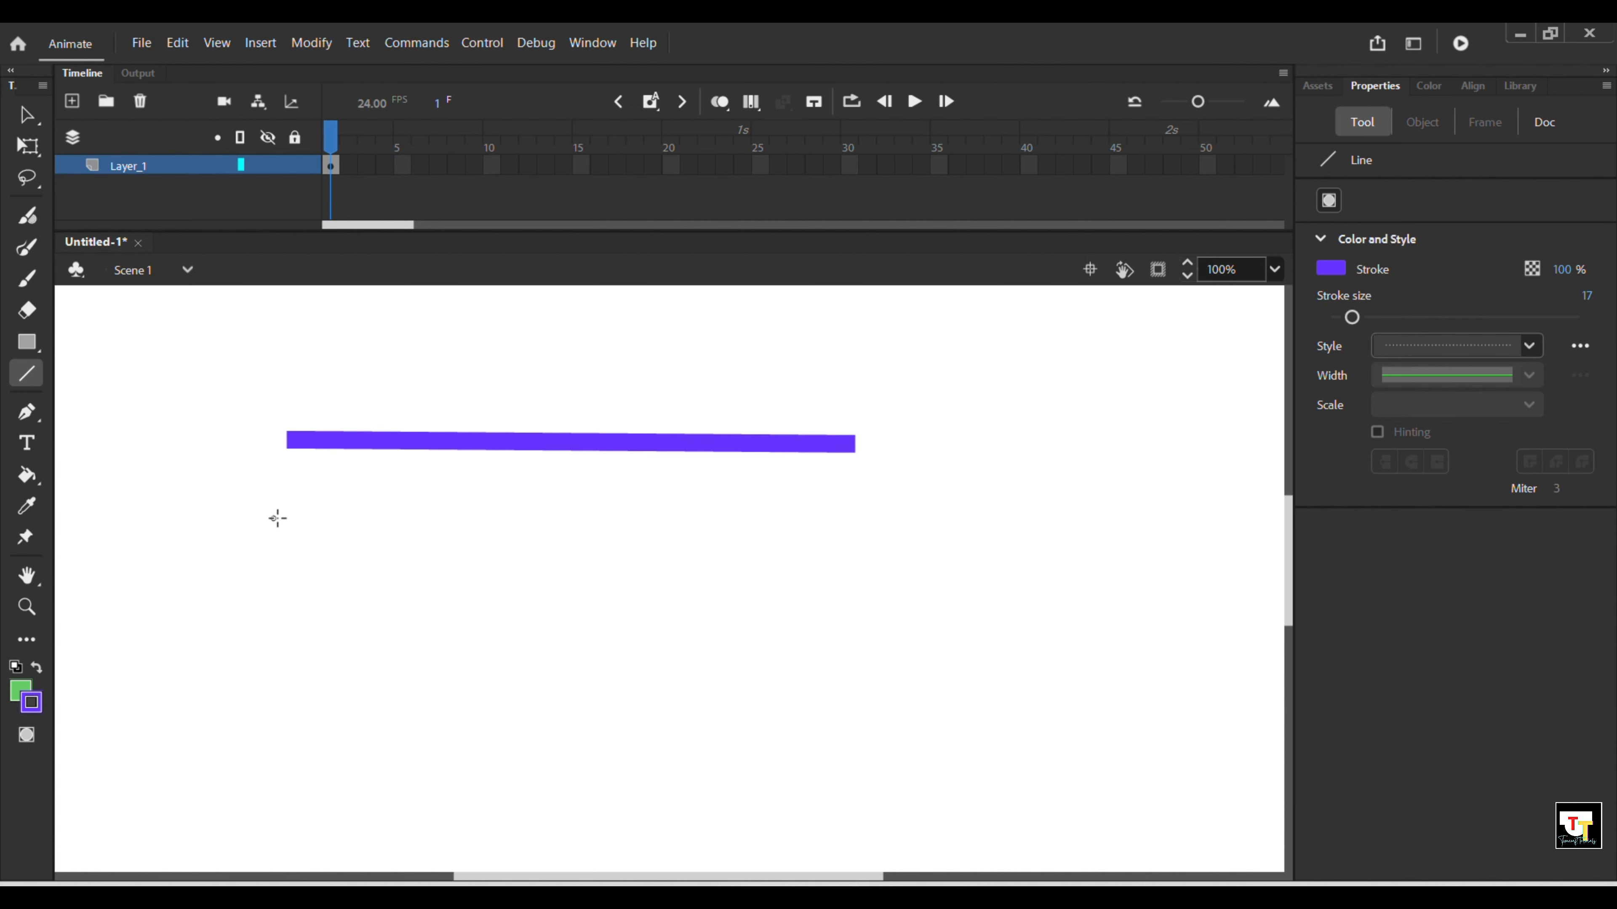
pyautogui.moveTo(277, 518); pyautogui.dragTo(857, 536)
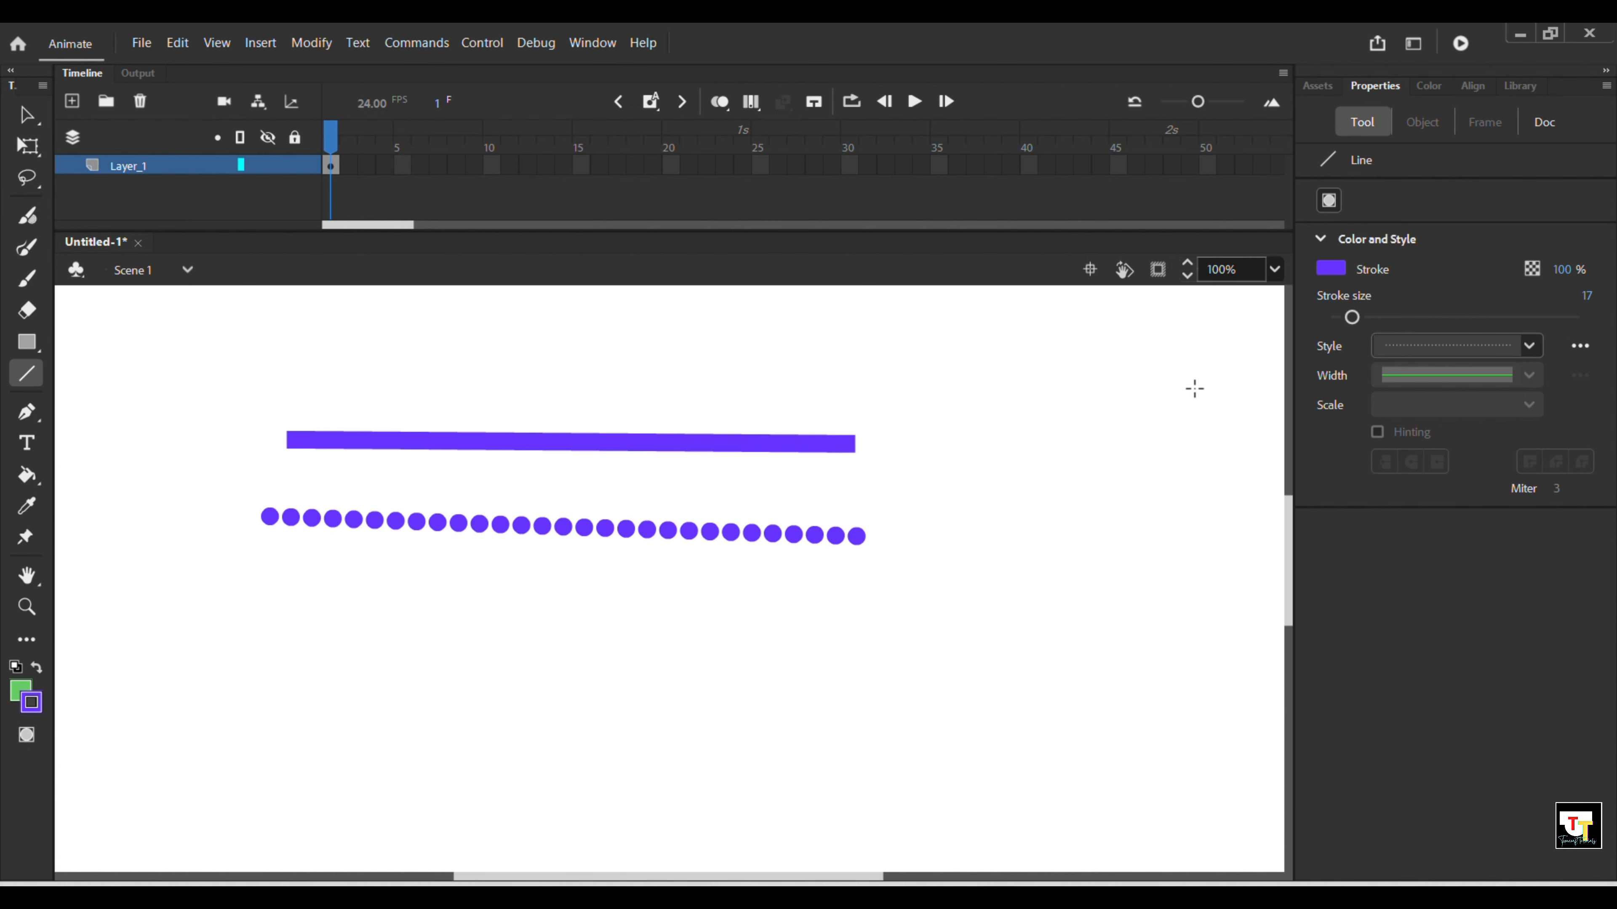
# Switch the stroke style to dashed and draw a line of size 17 beneath the dotted one.
pyautogui.click(1528, 347)
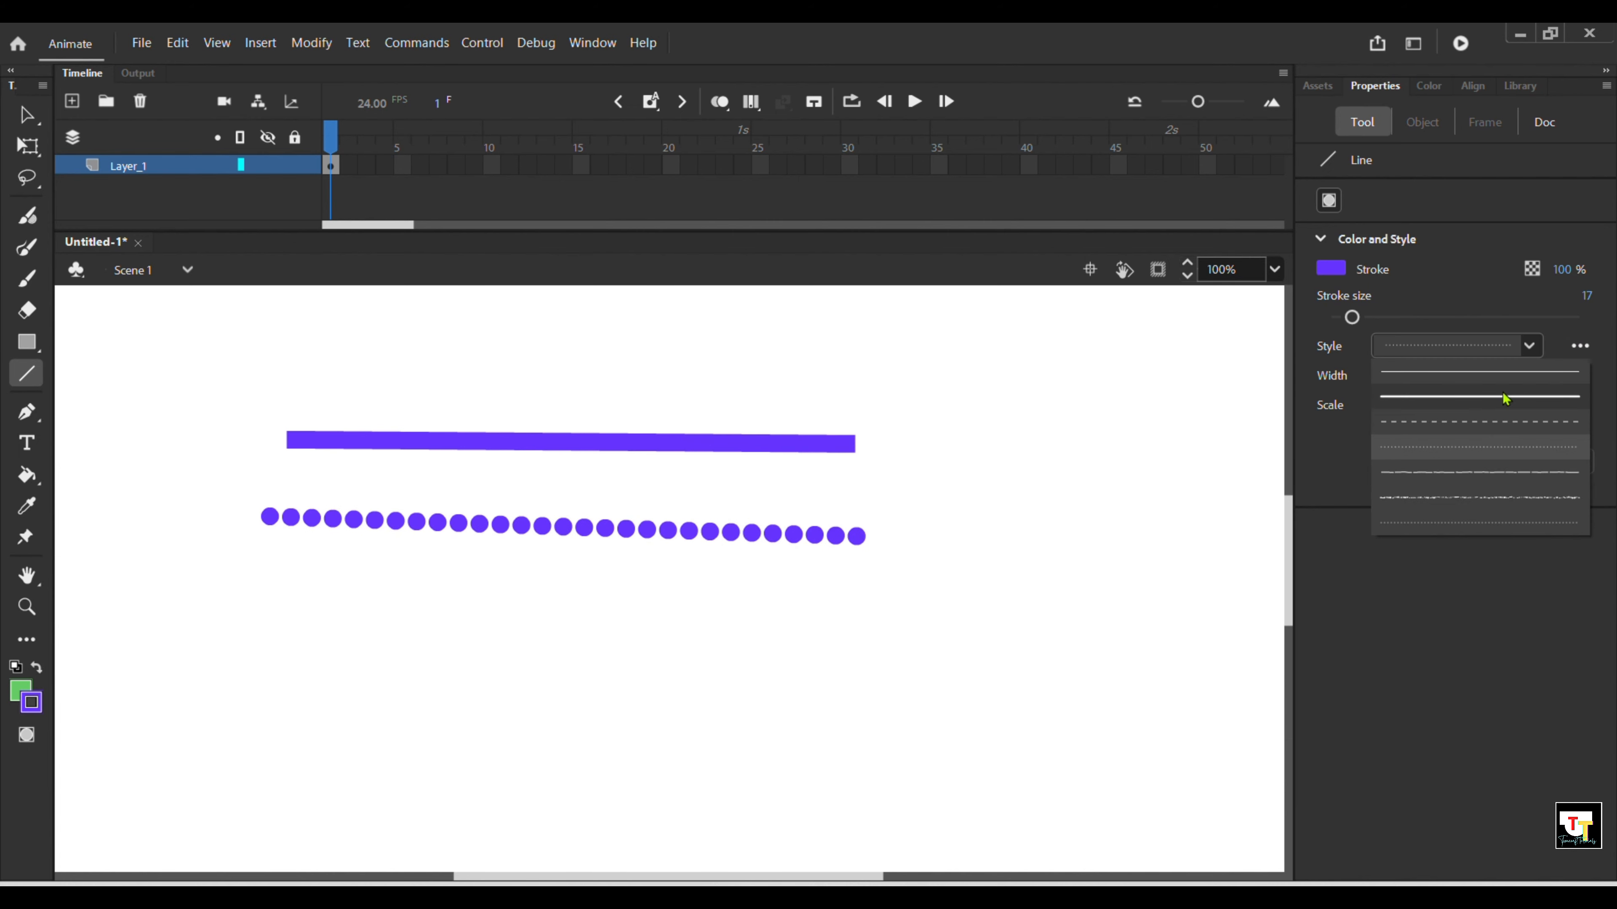
pyautogui.click(1482, 436)
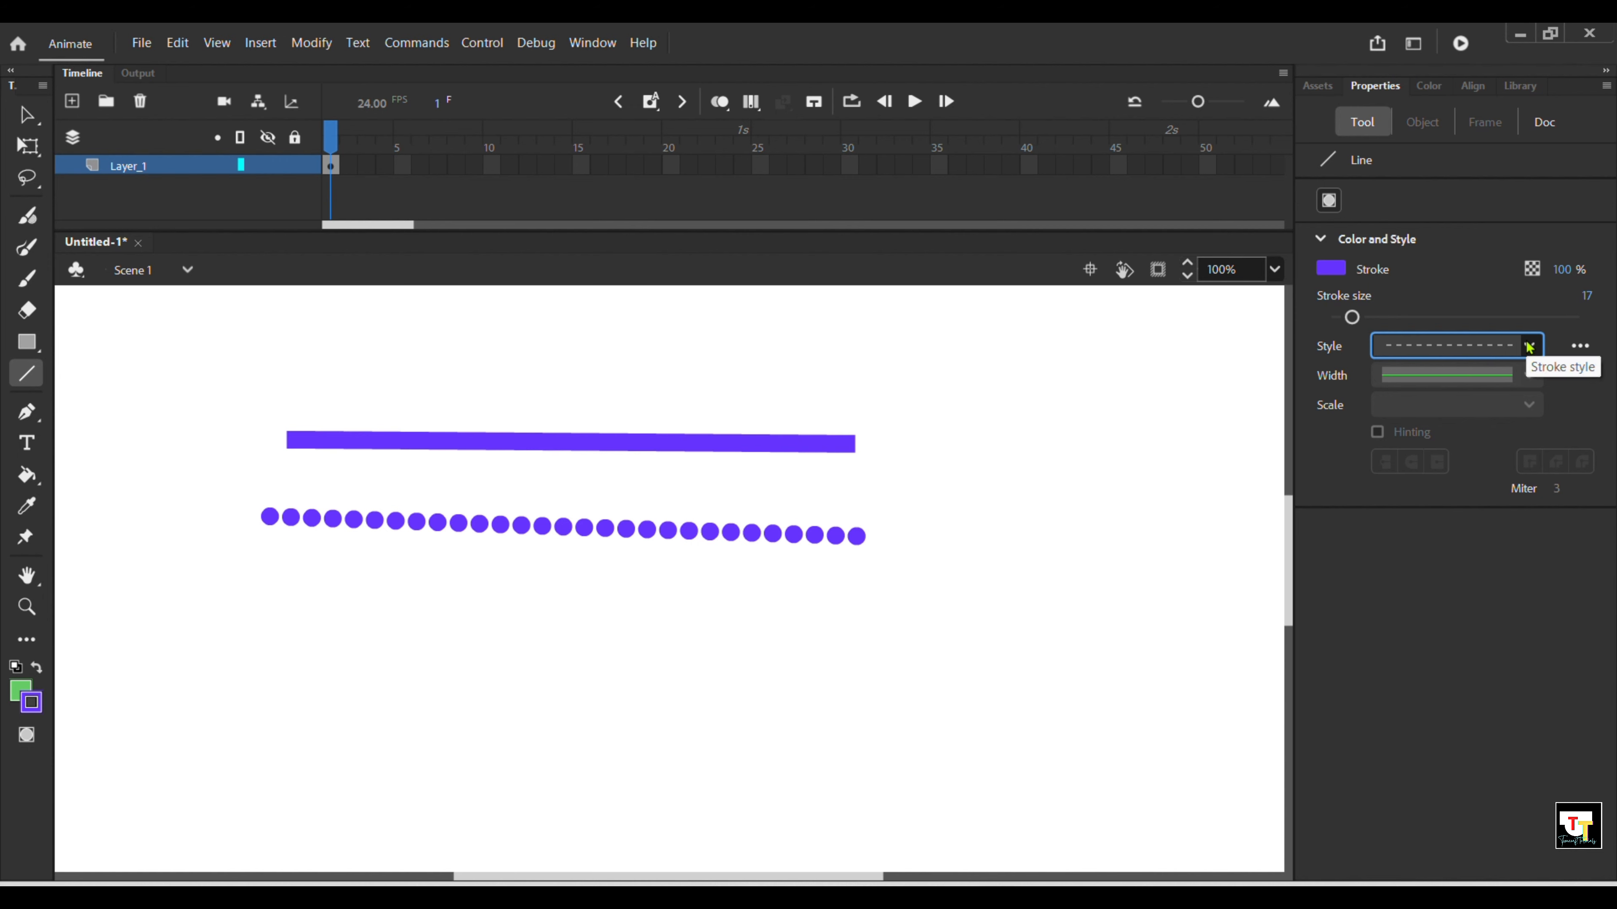
pyautogui.click(1528, 346)
pyautogui.click(1502, 437)
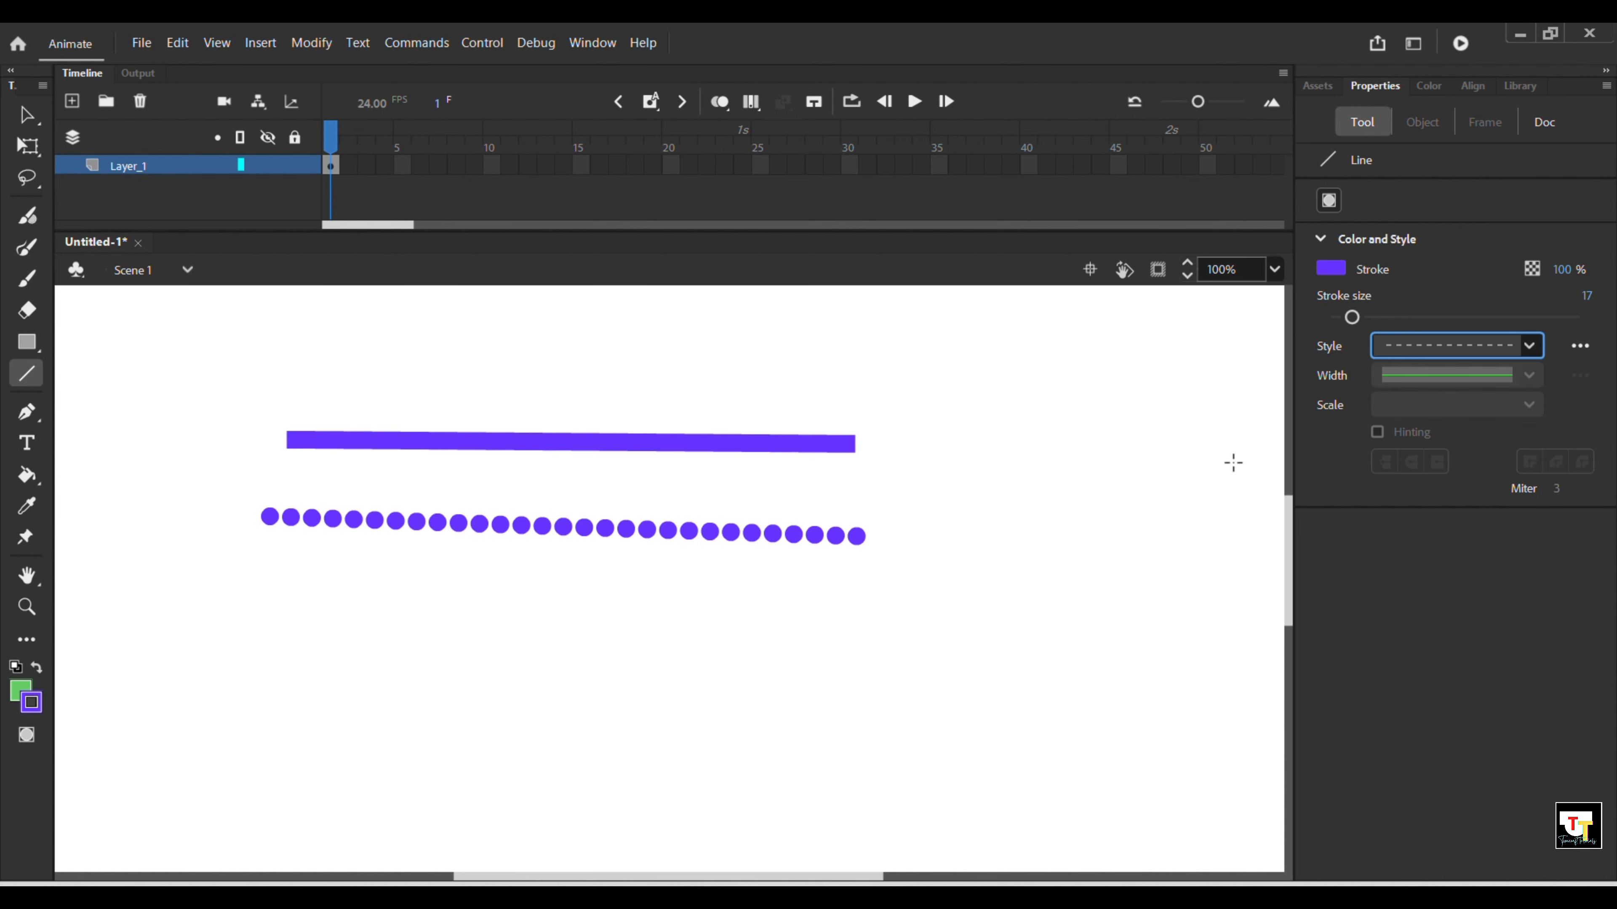
pyautogui.moveTo(264, 594); pyautogui.dragTo(871, 626)
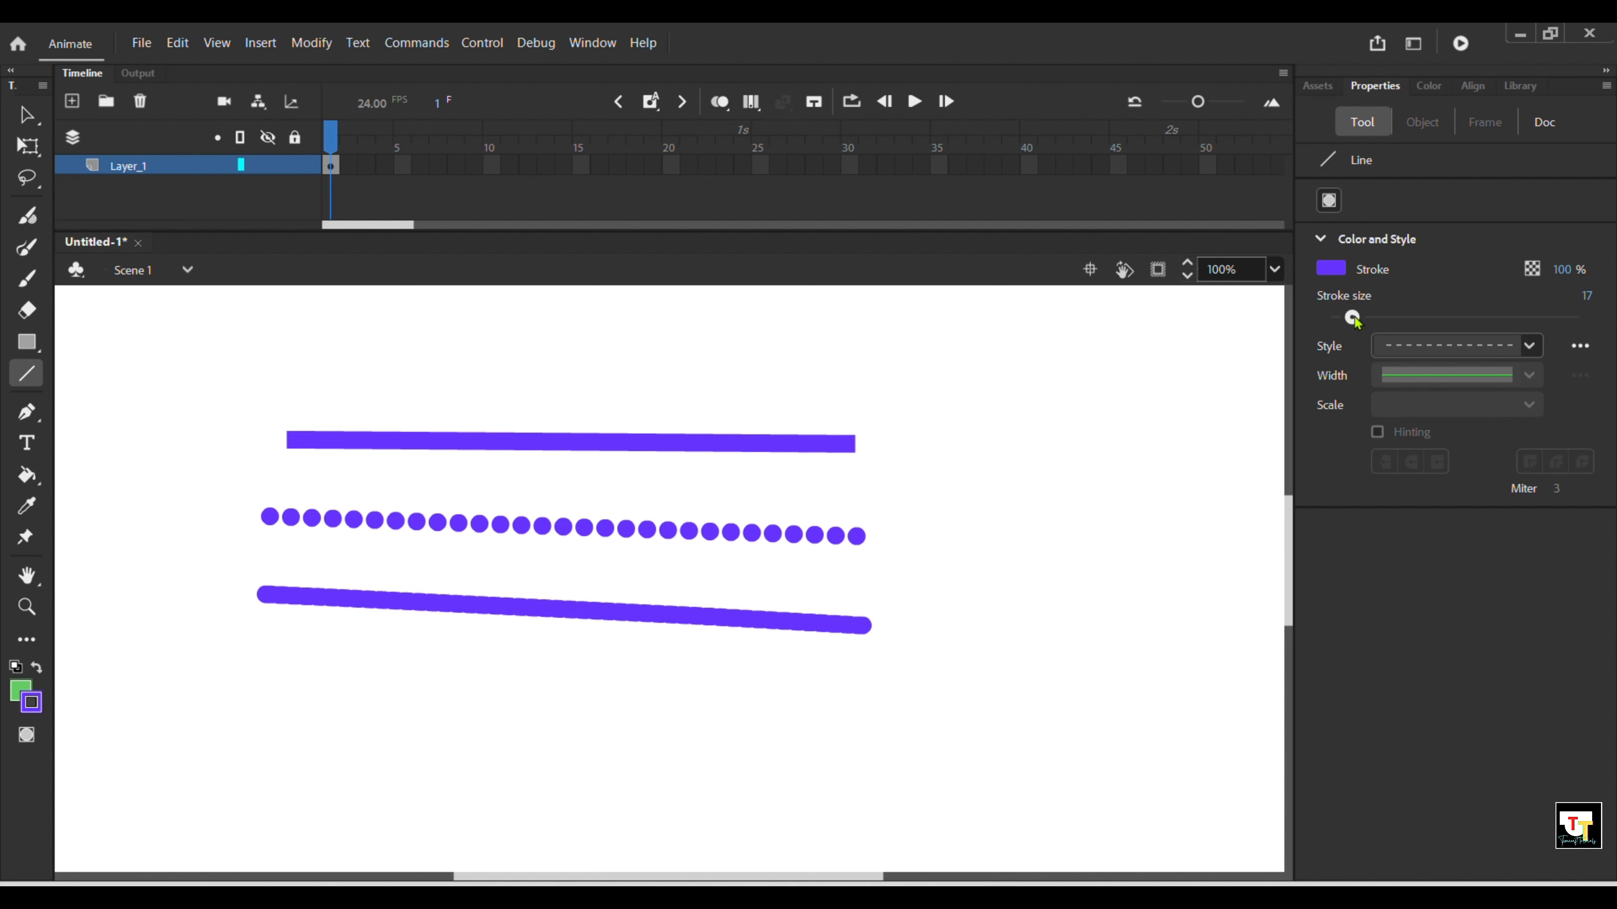
# Draw a dashed line of stroke size 10 below the others, and another of size 5 above the solid line.
pyautogui.moveTo(1351, 317); pyautogui.dragTo(1343, 317)
pyautogui.moveTo(224, 700); pyautogui.dragTo(712, 727)
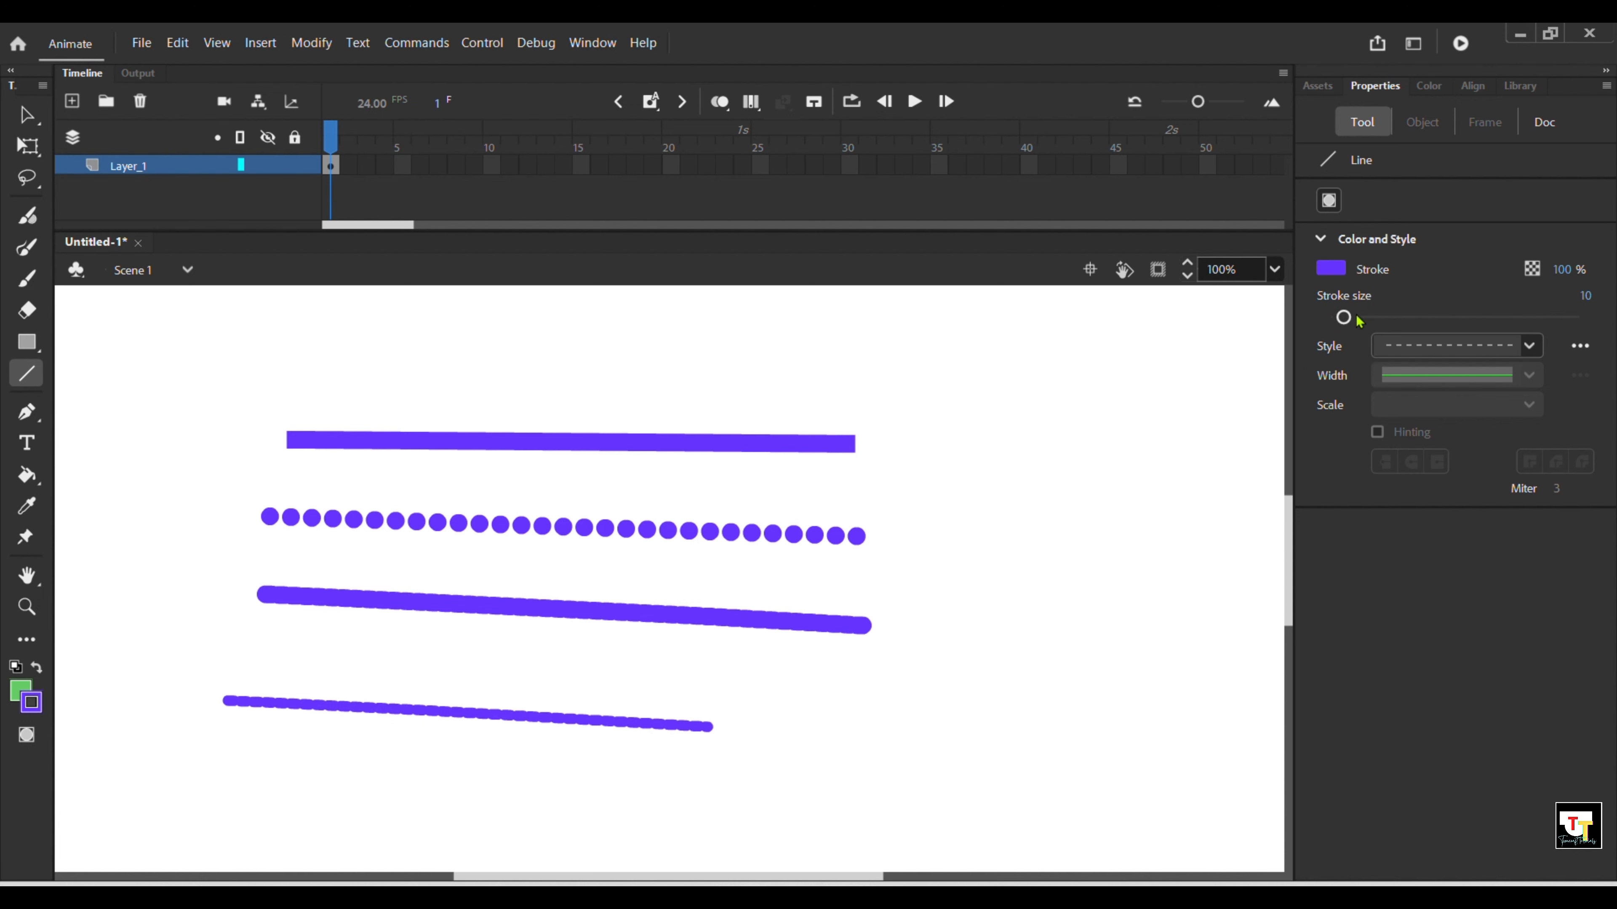
pyautogui.moveTo(1343, 318); pyautogui.dragTo(1340, 318)
pyautogui.moveTo(440, 395)
pyautogui.mouseDown()
pyautogui.moveTo(743, 380)
pyautogui.moveTo(931, 393)
pyautogui.moveTo(1055, 425)
pyautogui.moveTo(1066, 383)
pyautogui.mouseUp()
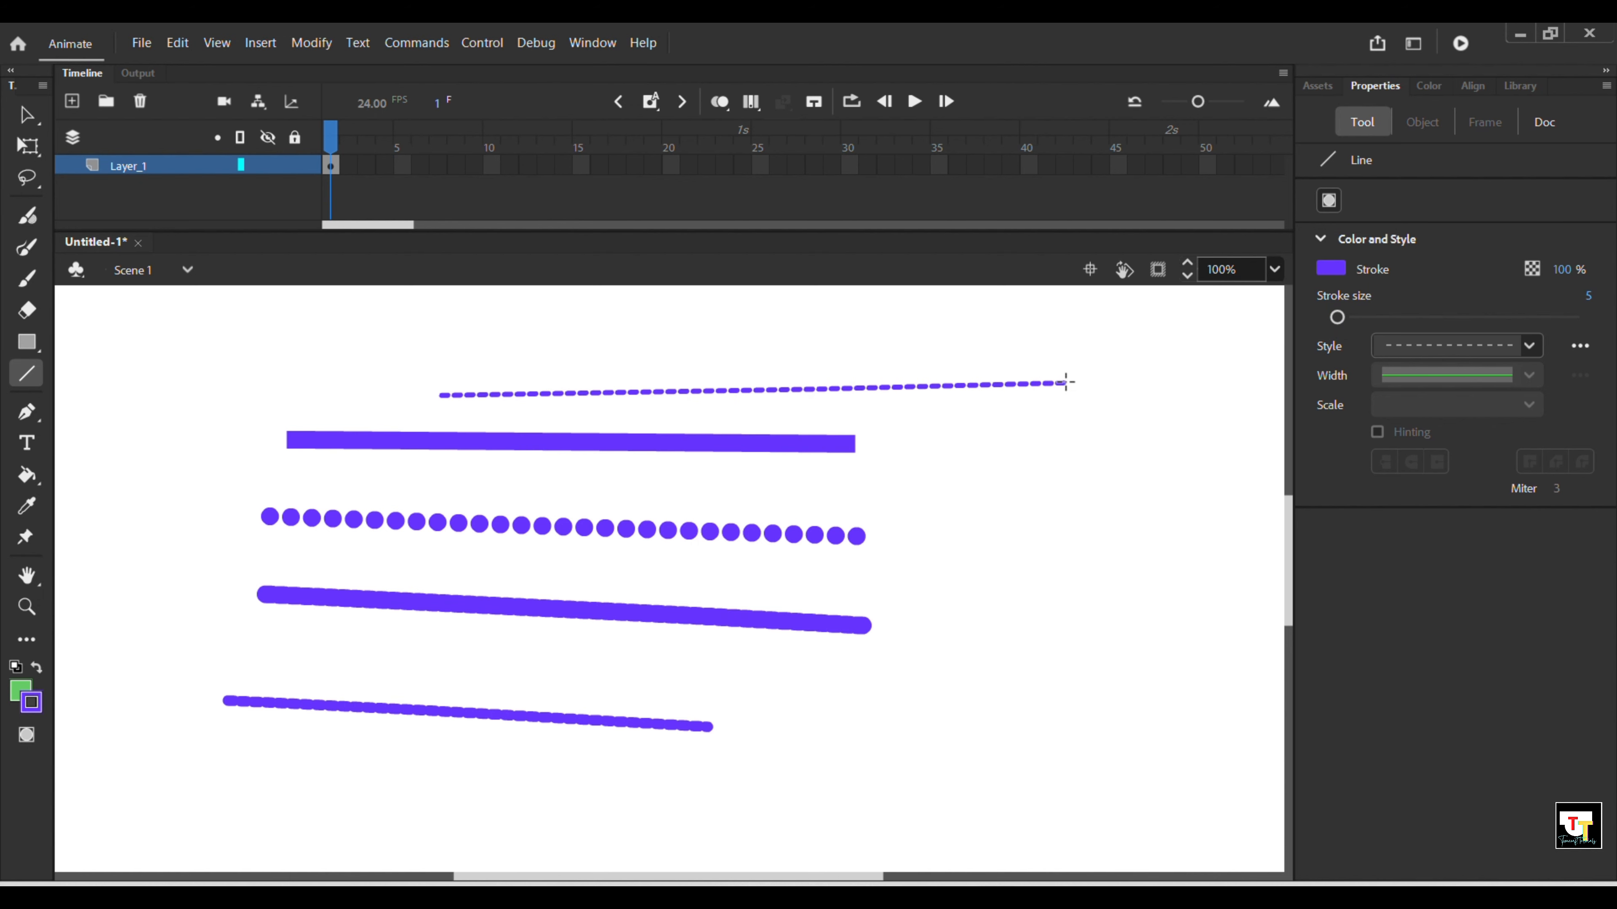
# Set the stroke style to hairline and delete all lines from the stage.
pyautogui.click(1528, 346)
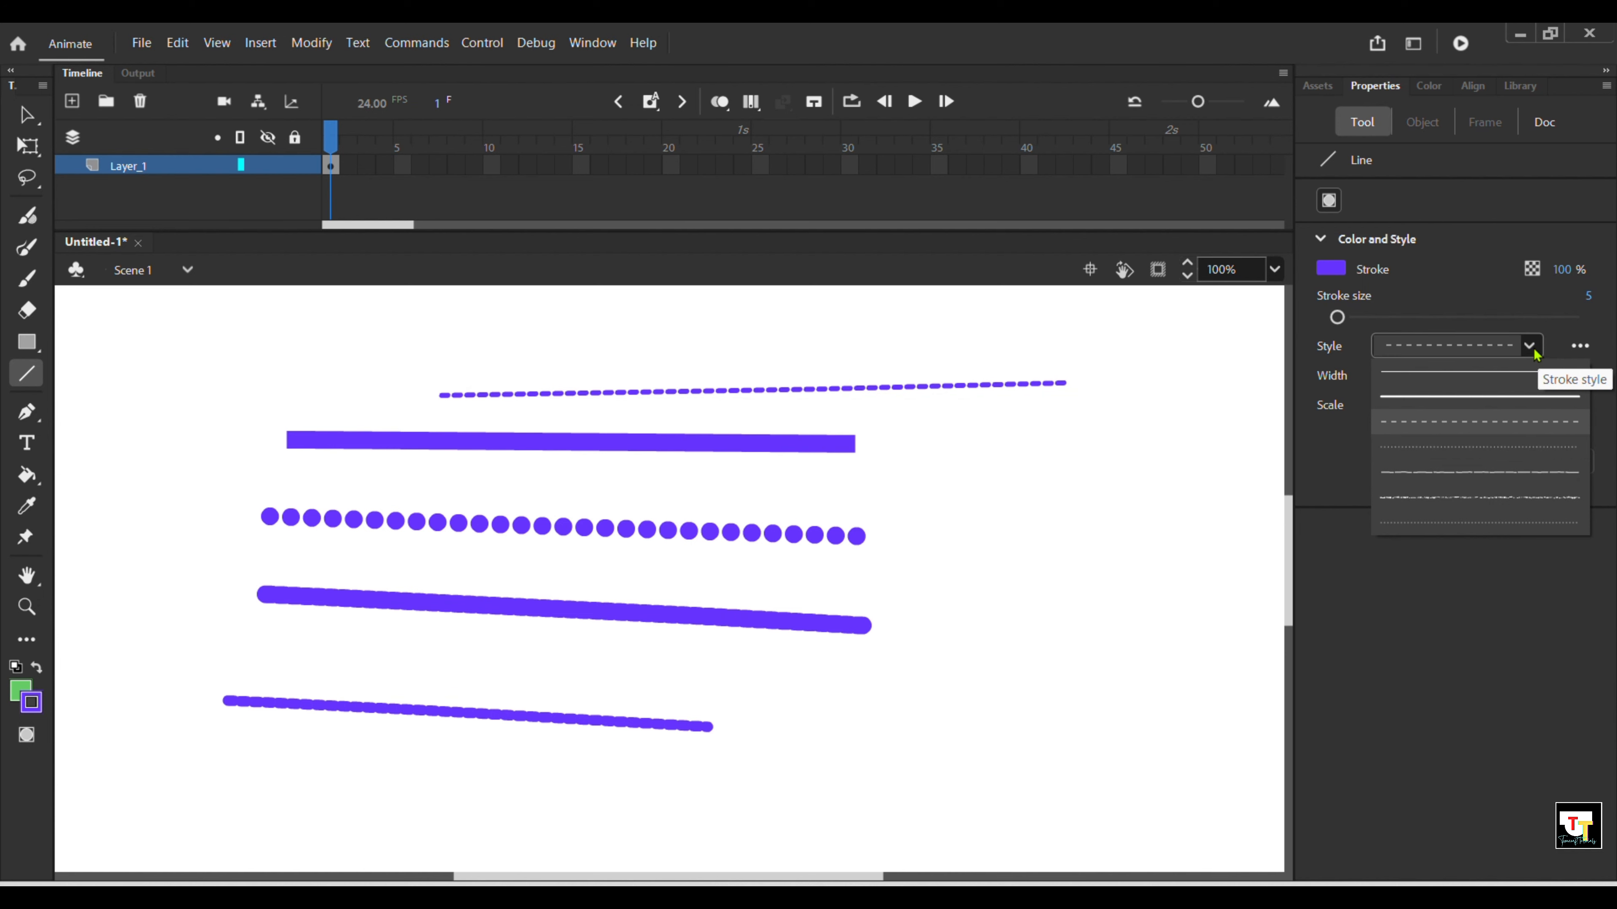
pyautogui.click(1506, 396)
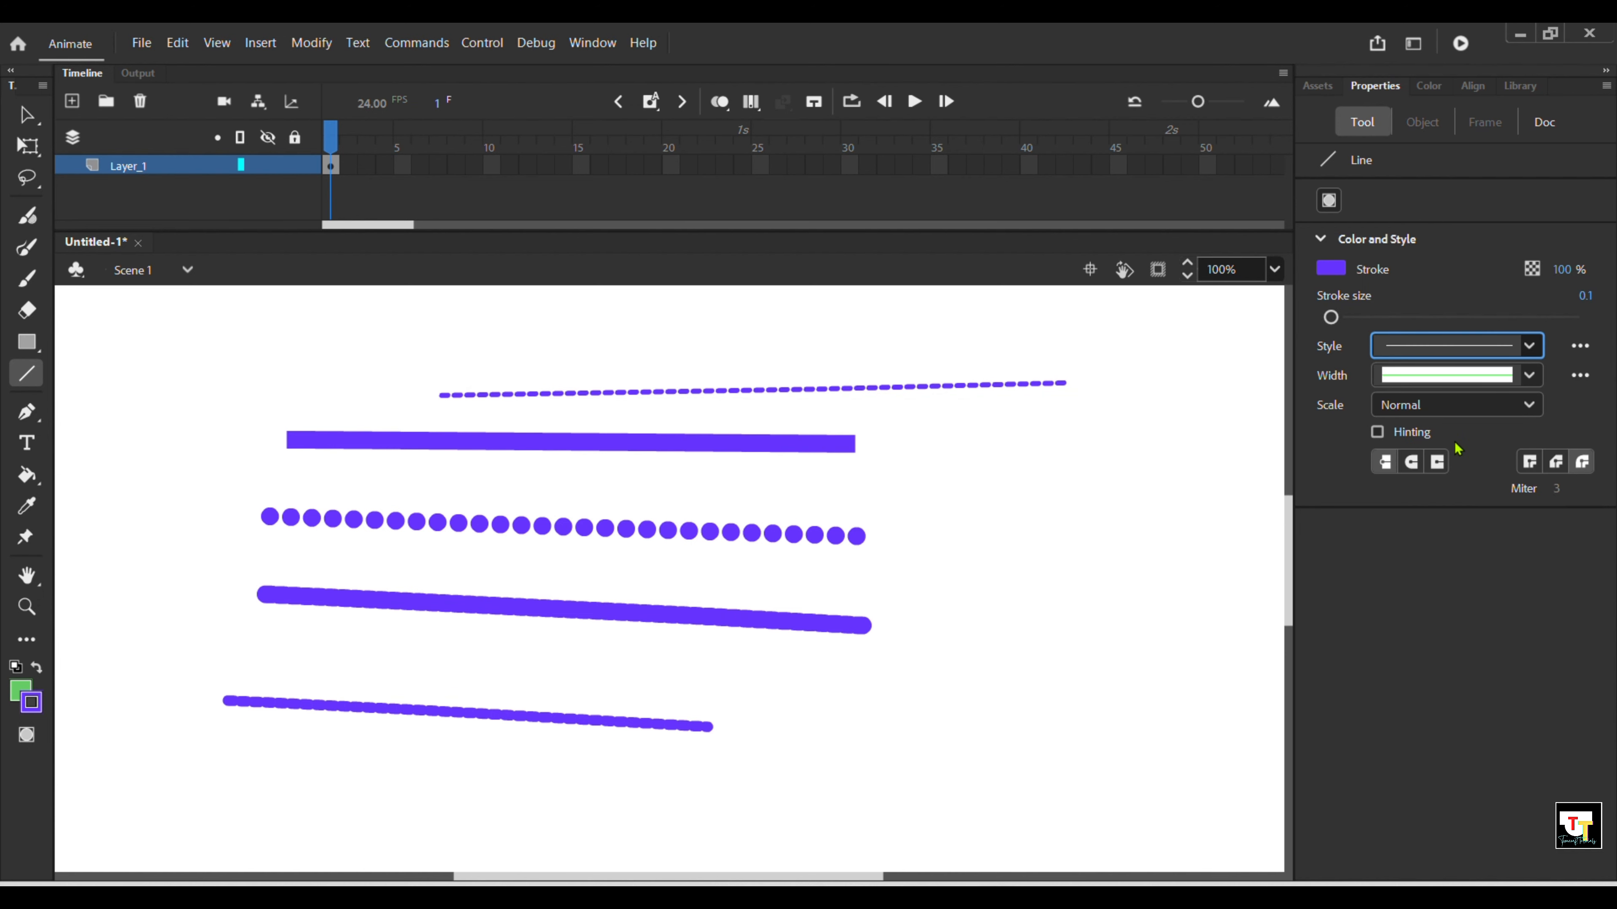
pyautogui.hotkey('ctrl', 'a')
pyautogui.press('Delete')
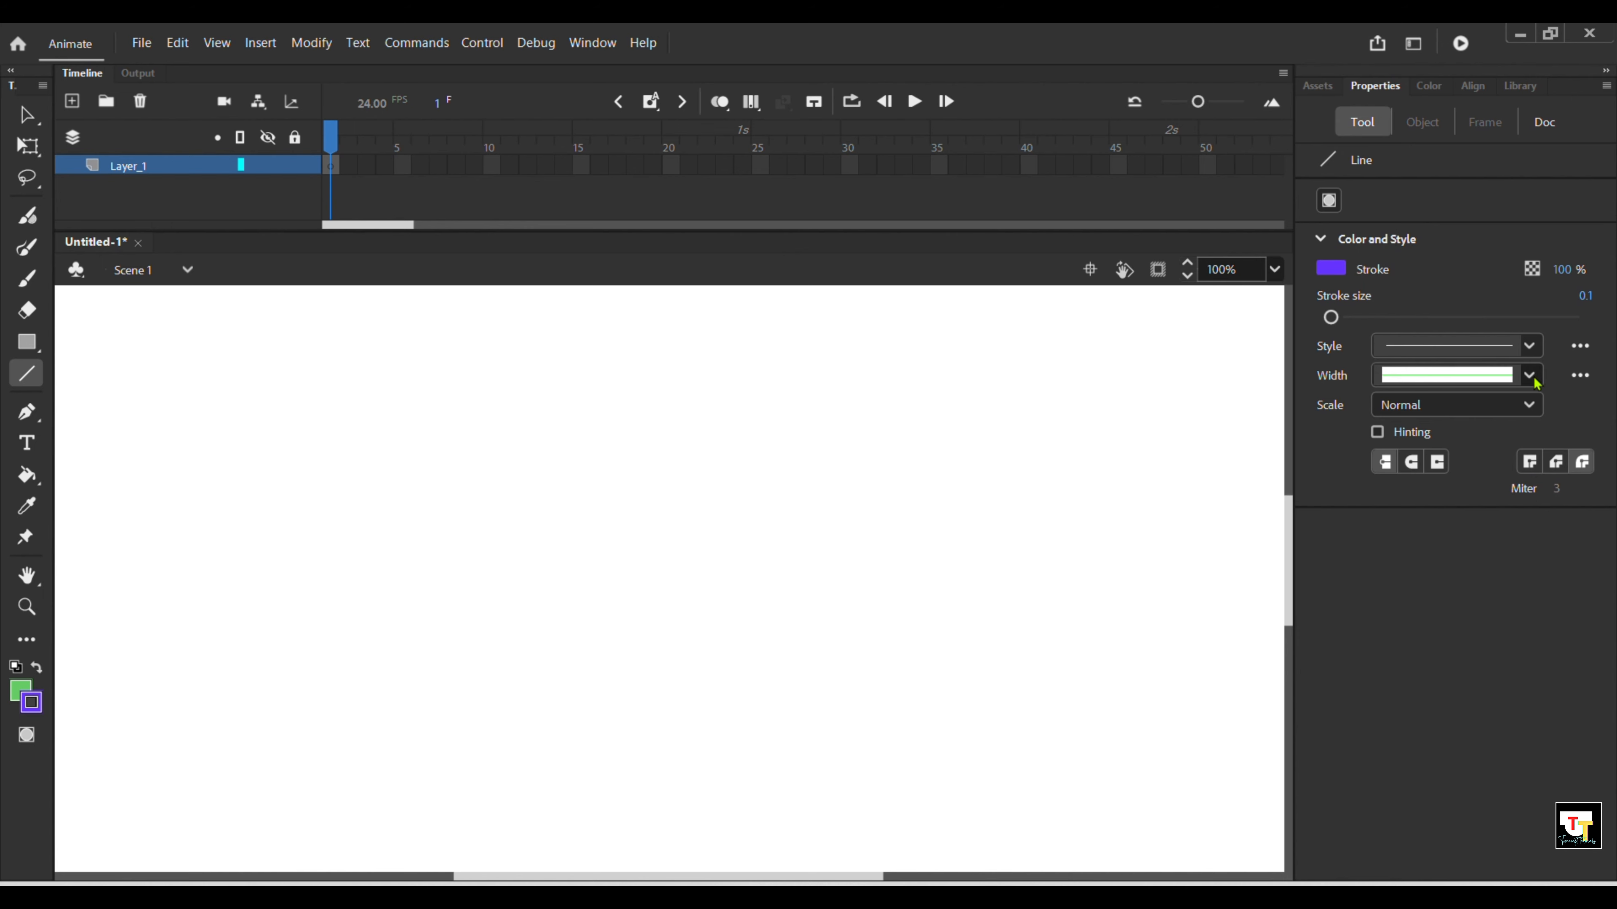
# Raise the stroke size to 54 and draw a horizontal line with the uniform width profile in the stage's upper part.
pyautogui.click(1530, 377)
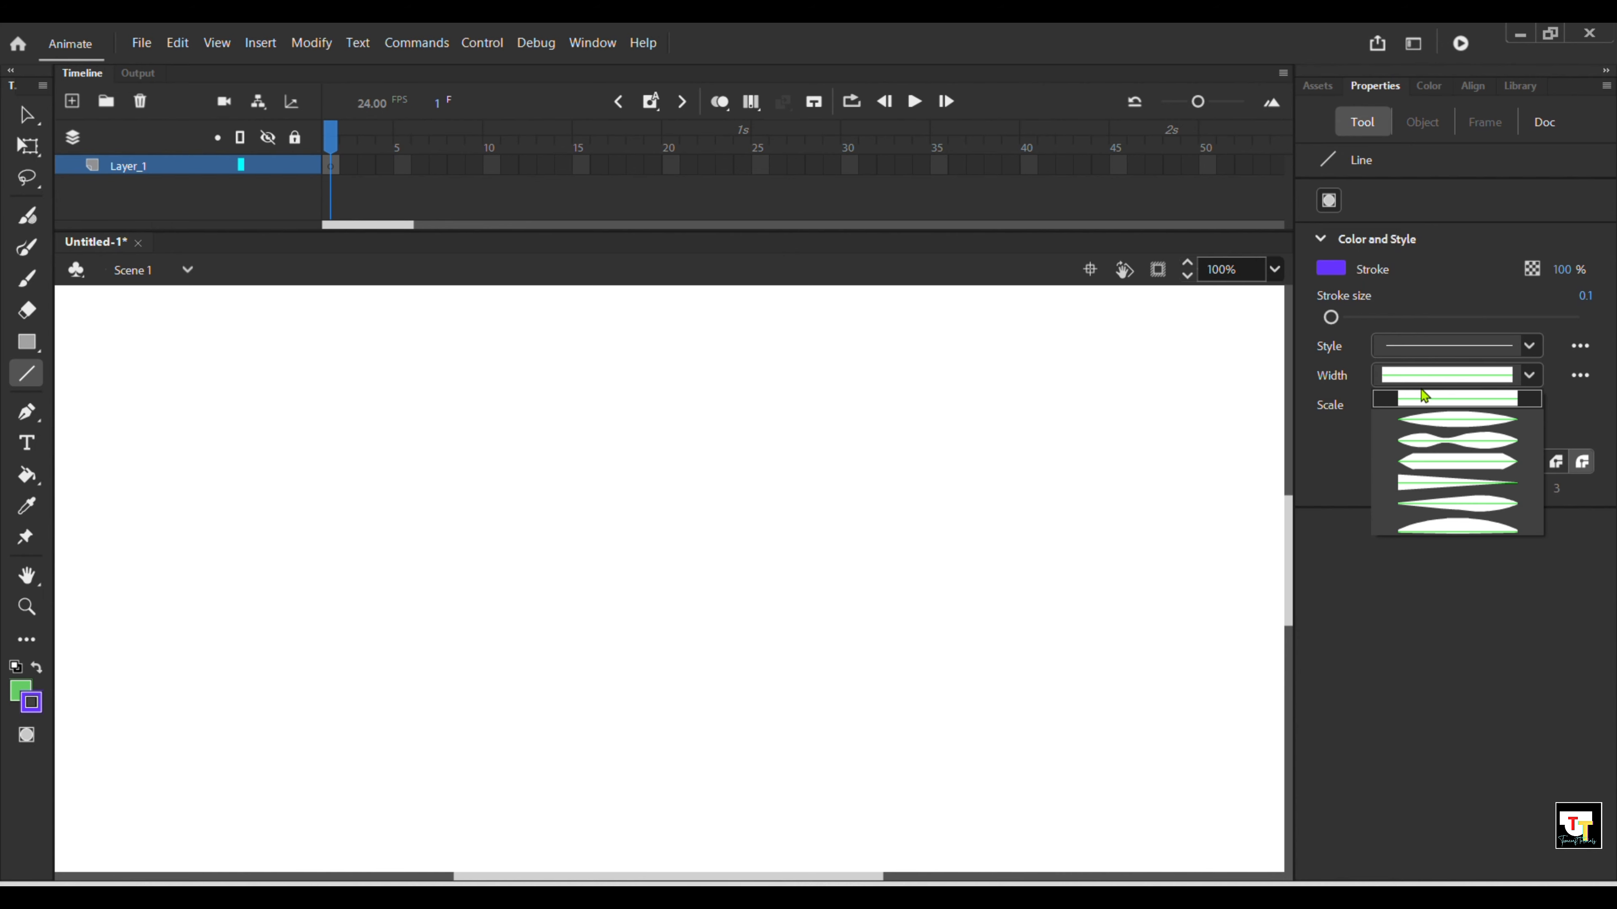
pyautogui.click(1335, 317)
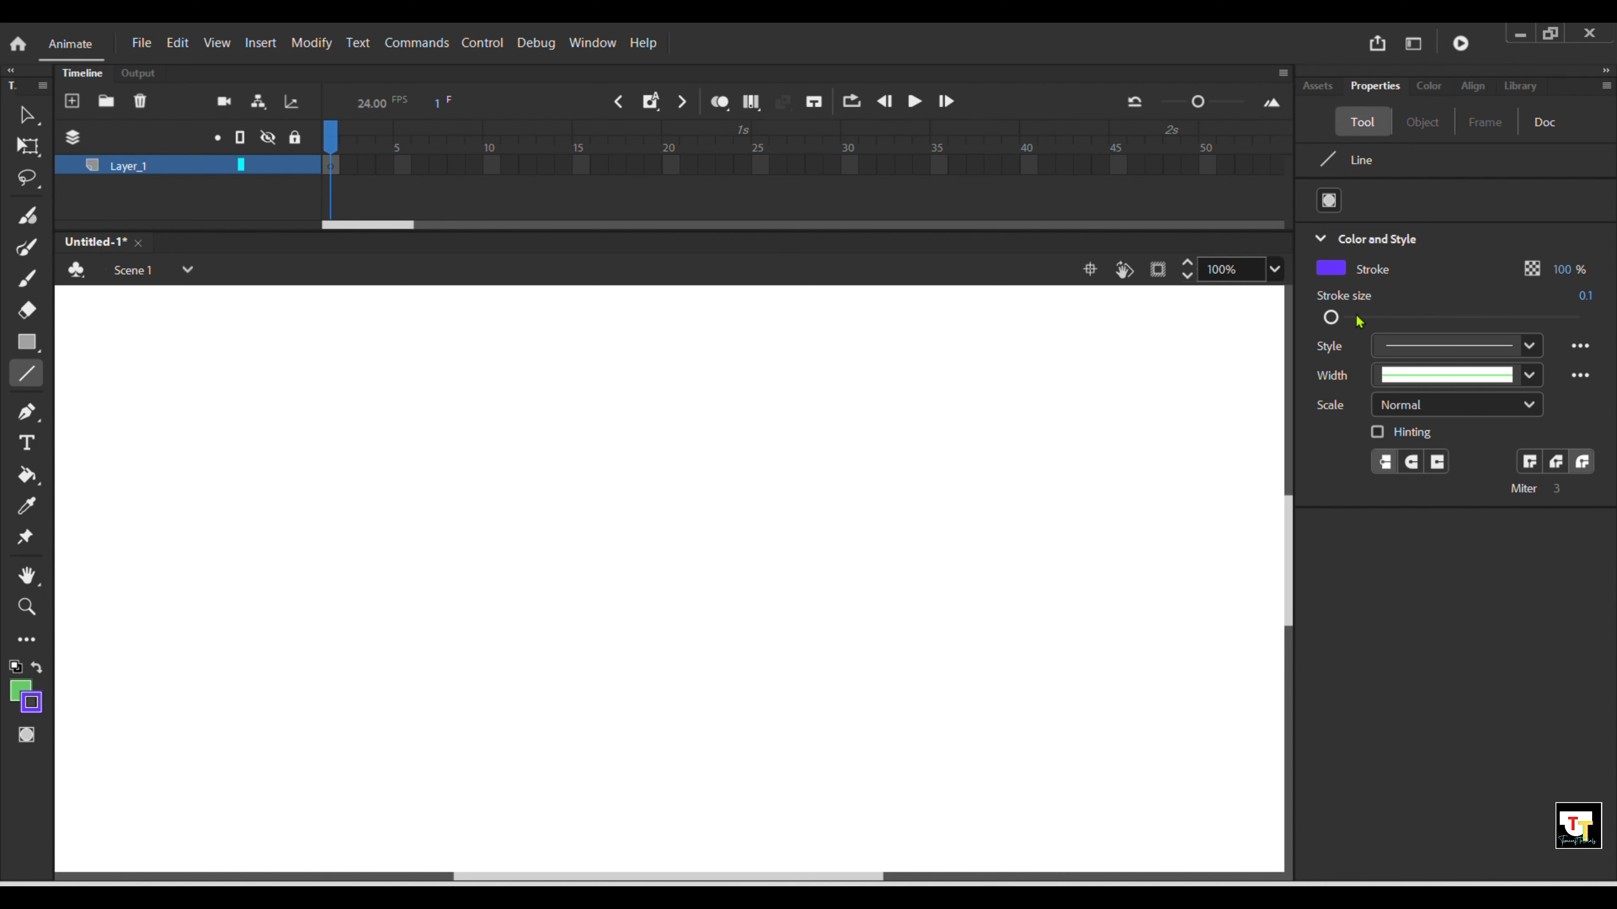
pyautogui.moveTo(1356, 316); pyautogui.dragTo(1399, 316)
pyautogui.click(1529, 374)
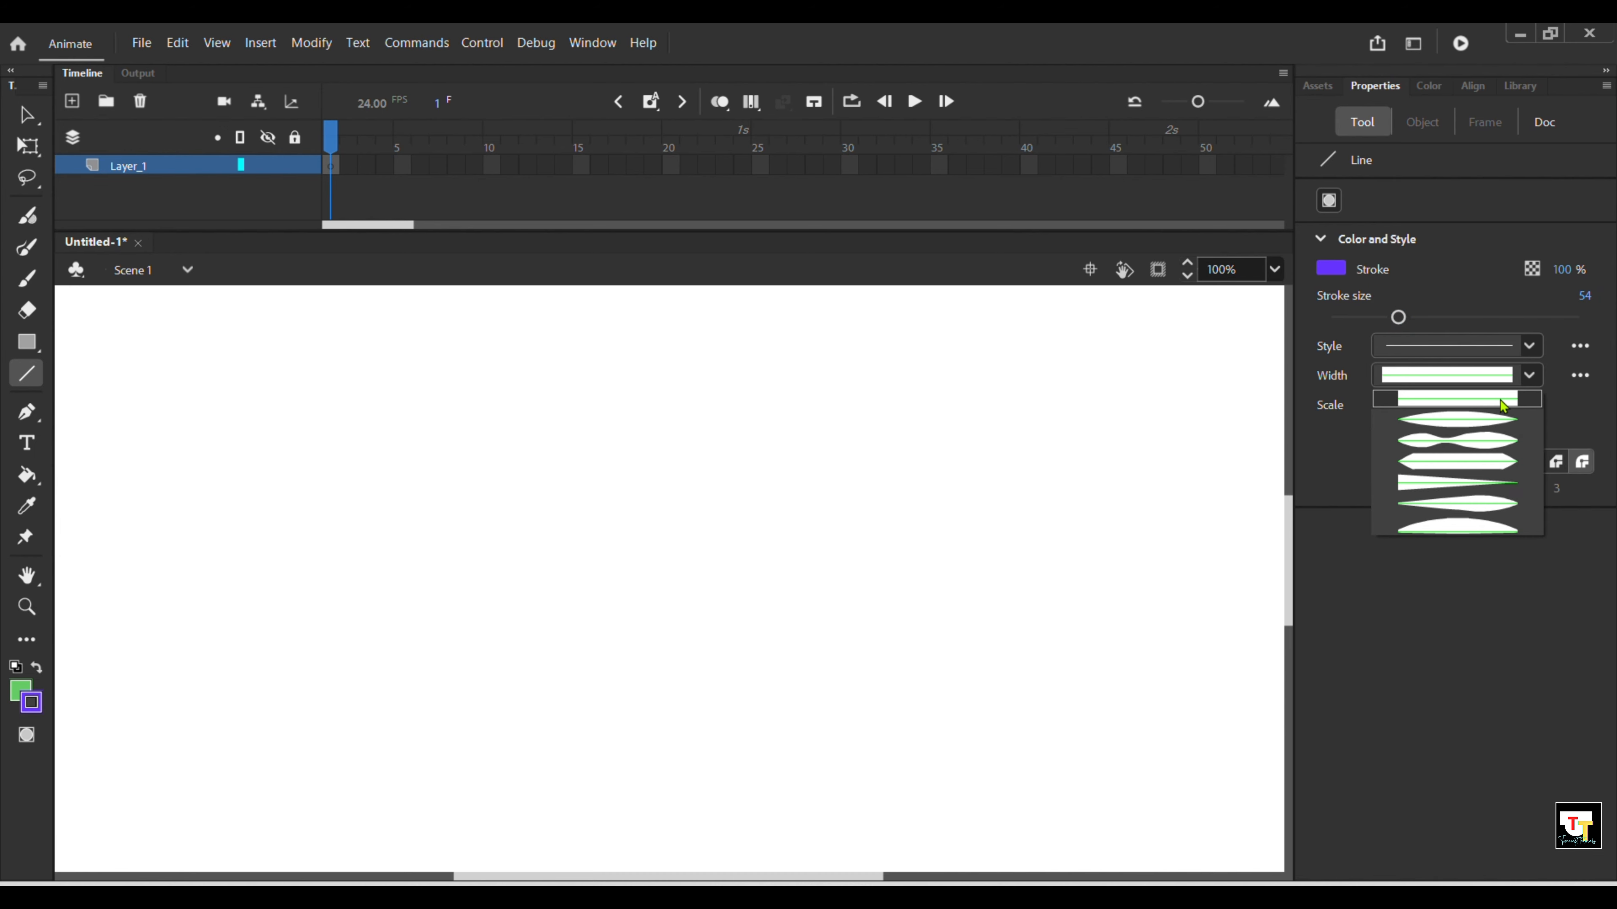
pyautogui.click(1529, 374)
pyautogui.moveTo(357, 440); pyautogui.dragTo(975, 435)
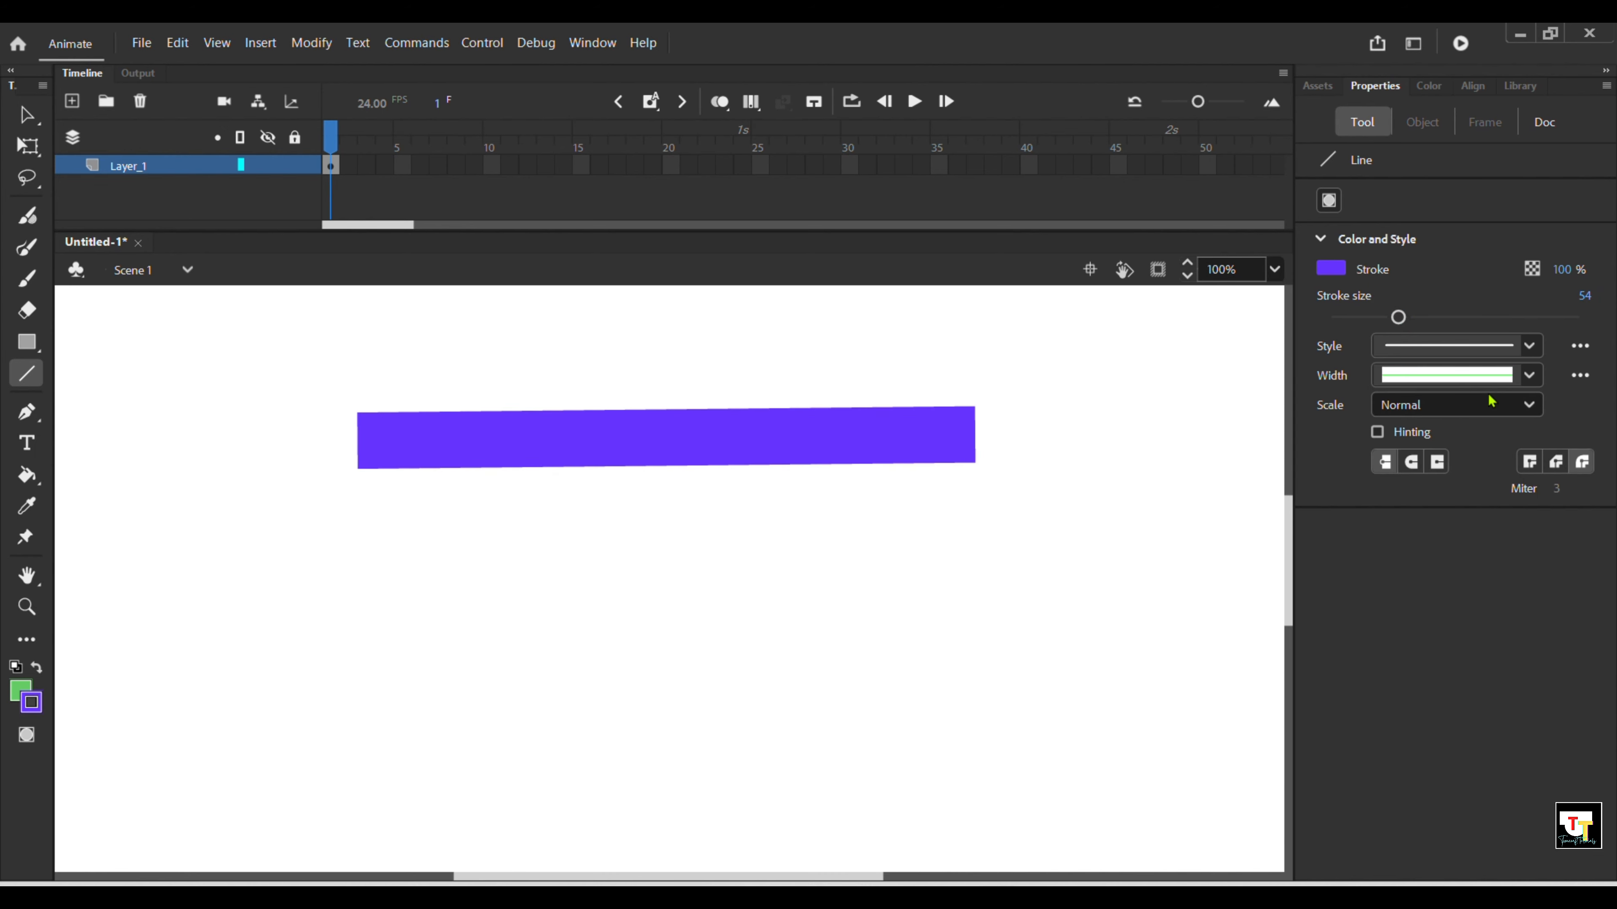
# Draw a line with the symmetrical lens-shaped width profile below the uniform one, and another beneath it with the profile bulging towards its right end.
pyautogui.click(1530, 374)
pyautogui.click(1467, 426)
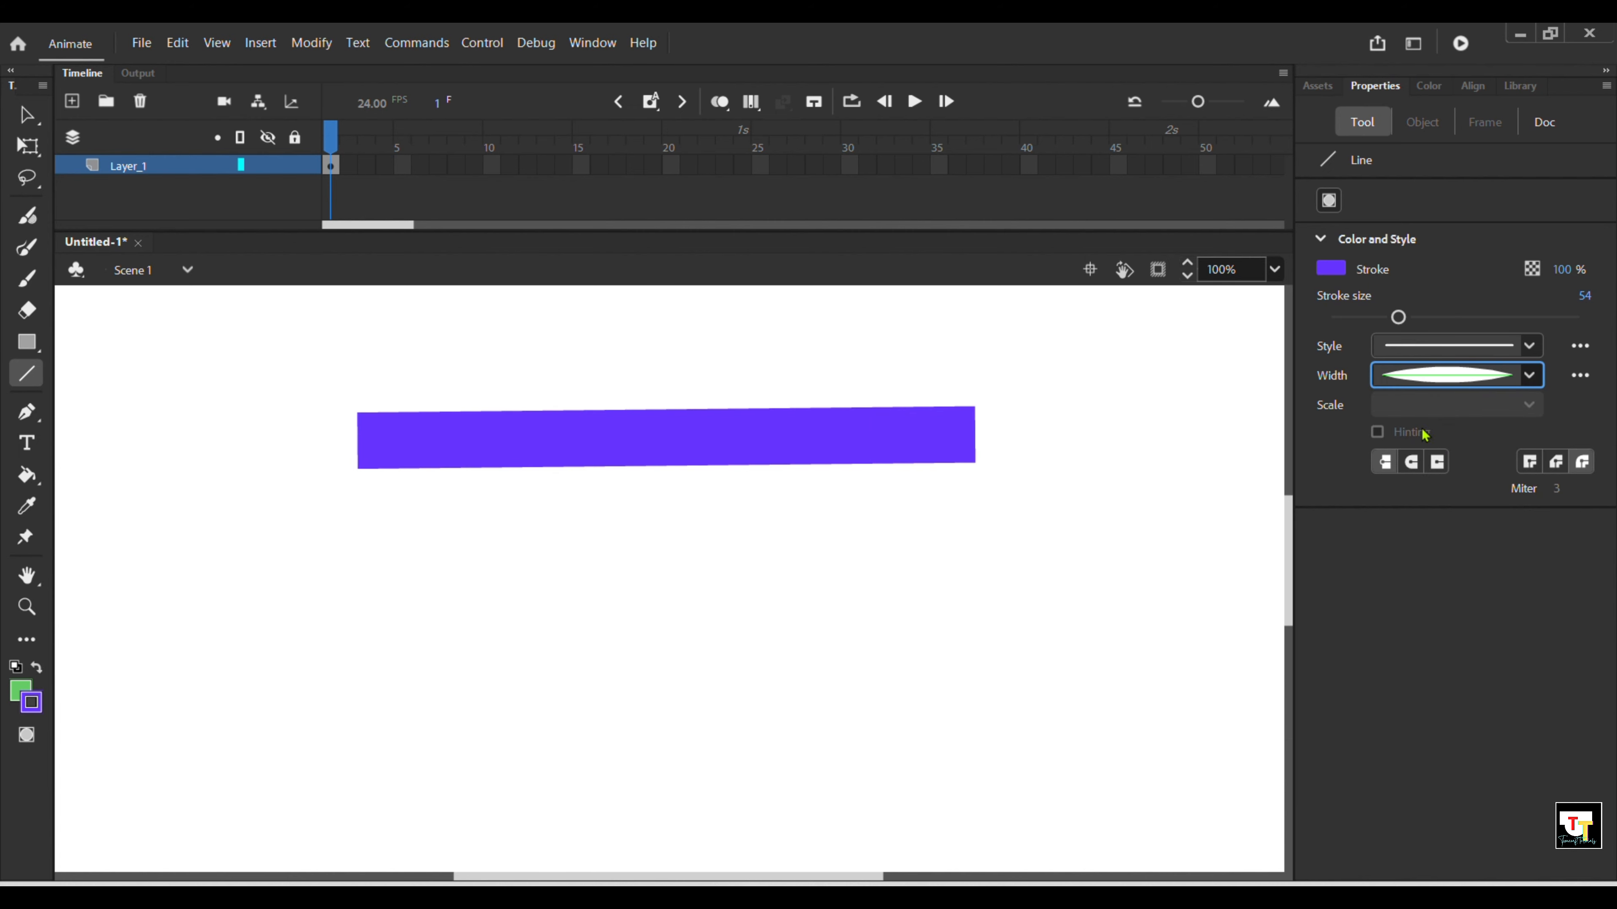
pyautogui.moveTo(363, 550); pyautogui.dragTo(987, 552)
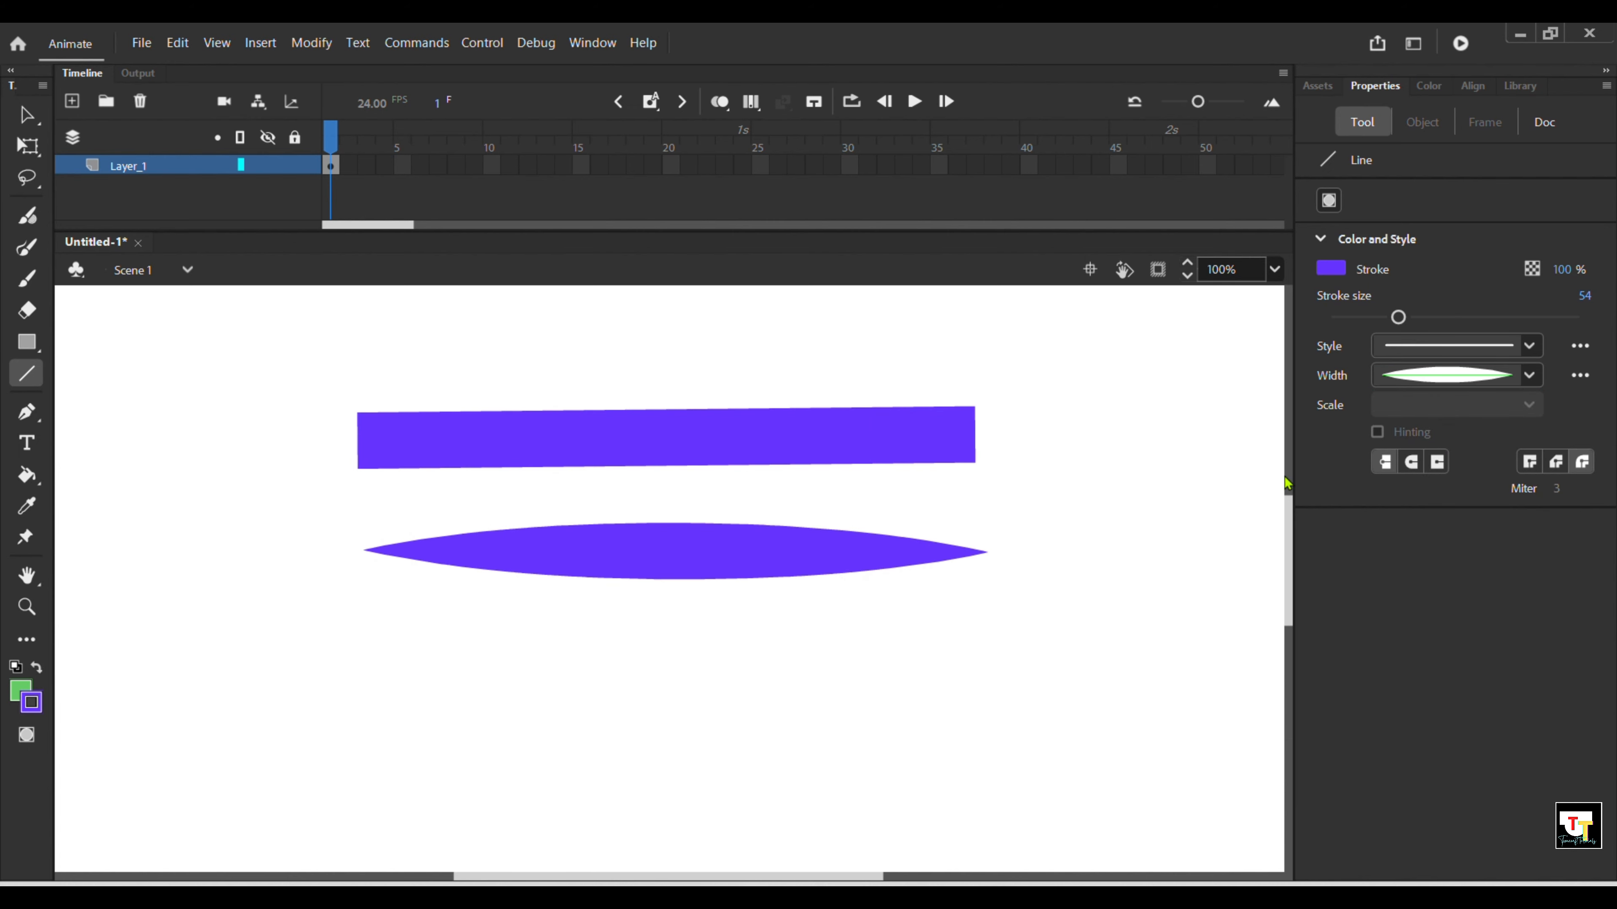
pyautogui.click(1521, 381)
pyautogui.click(1442, 506)
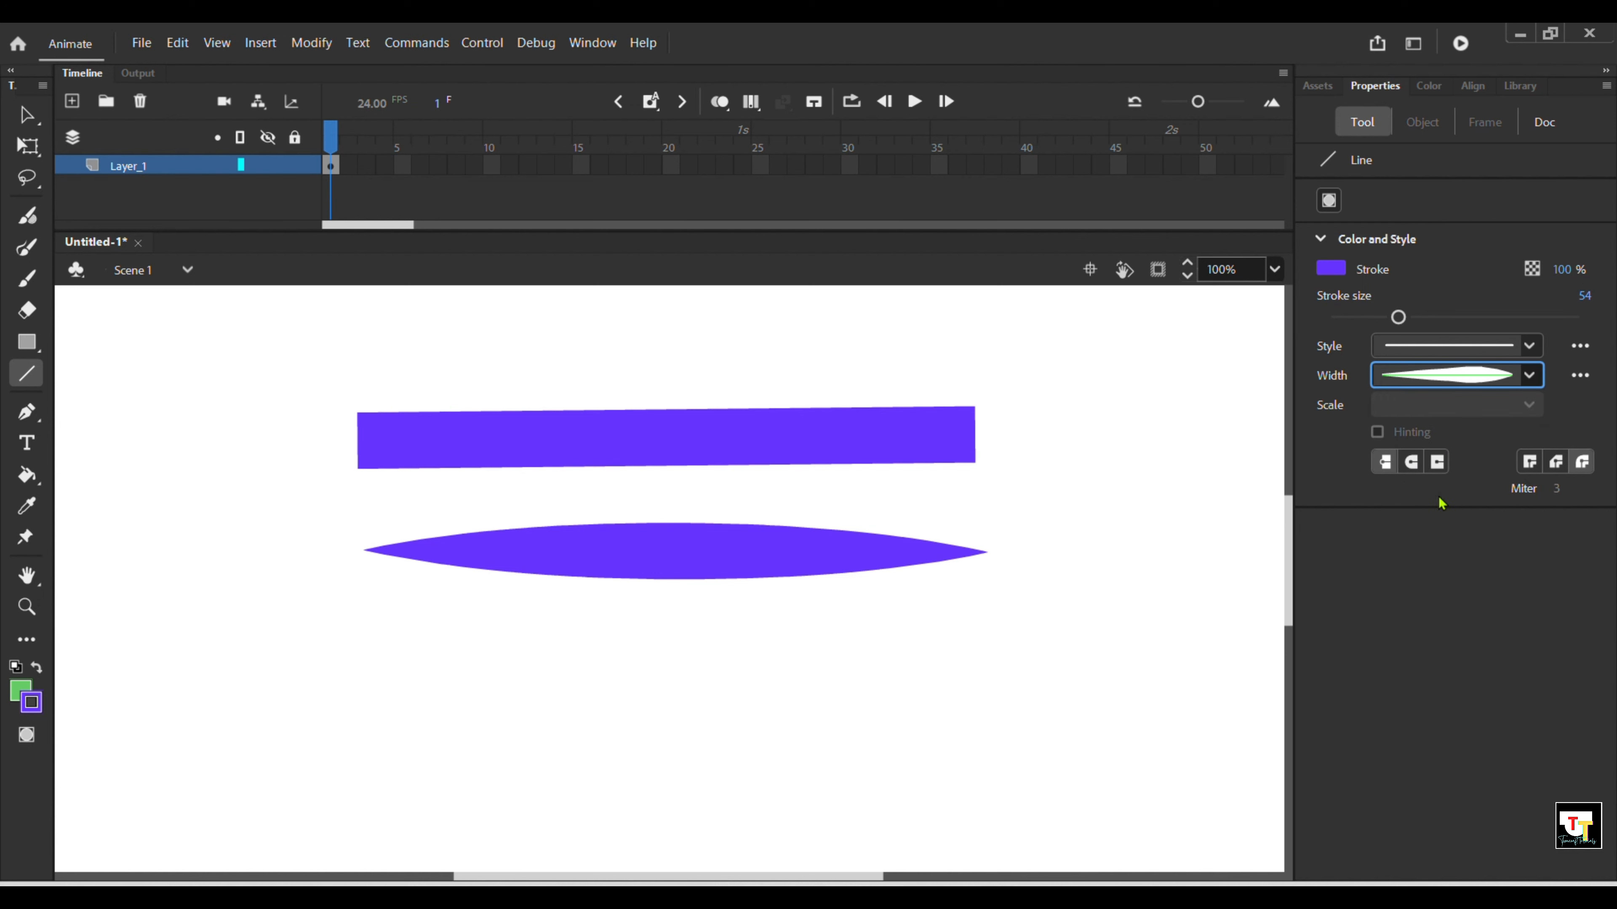
pyautogui.moveTo(300, 667); pyautogui.dragTo(1049, 689)
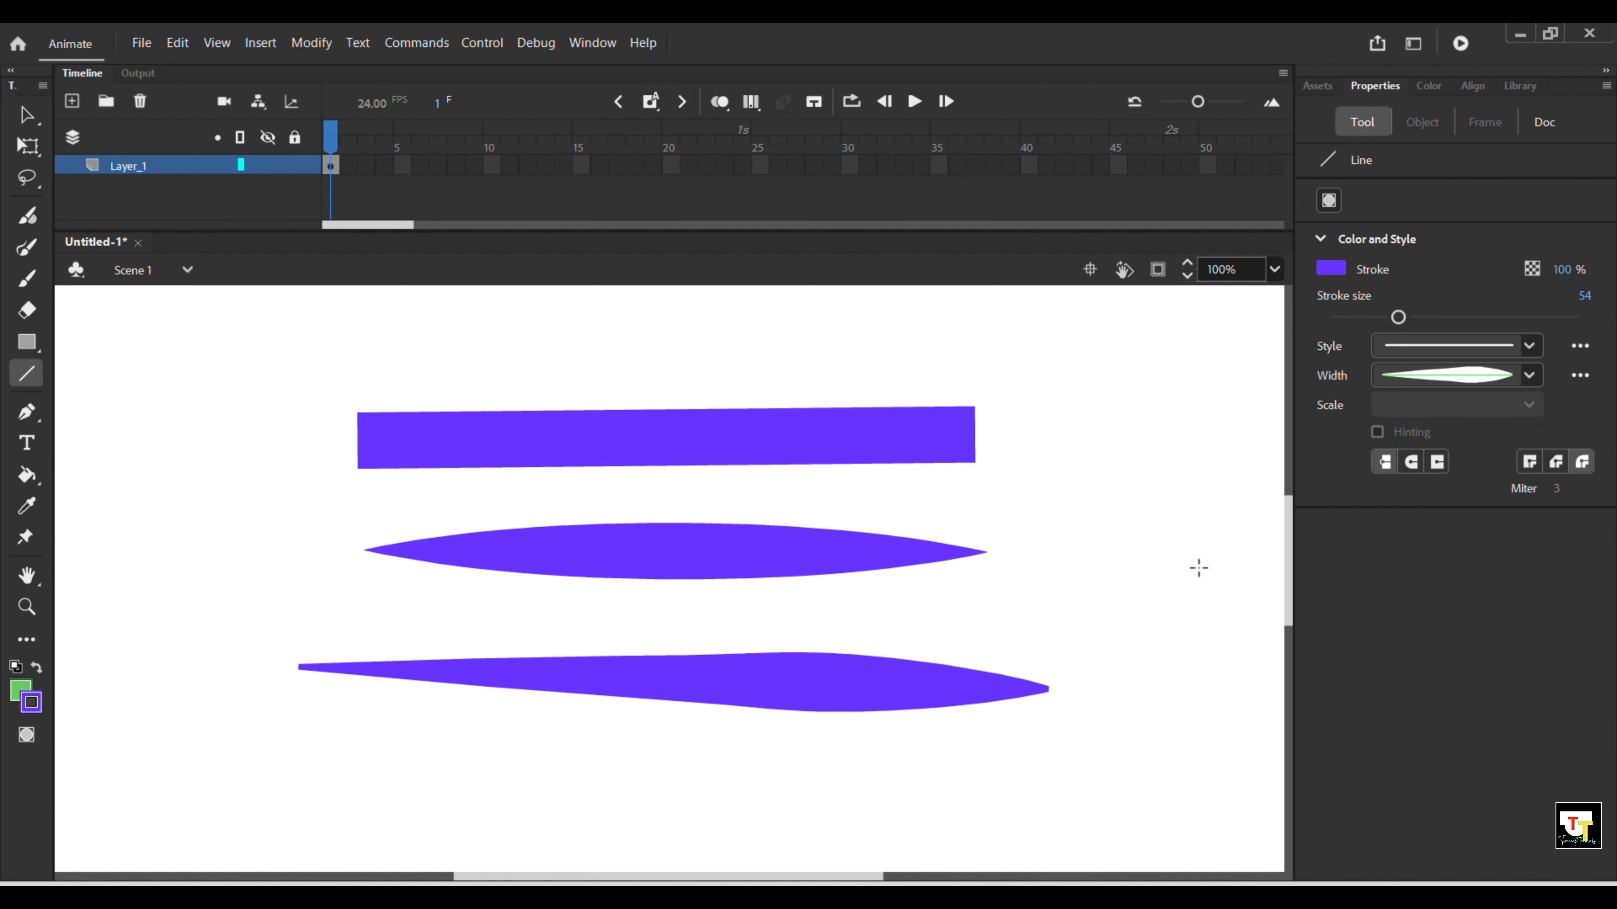
# Switch the stroke width profile back to uniform and delete all lines from the stage.
pyautogui.click(1529, 375)
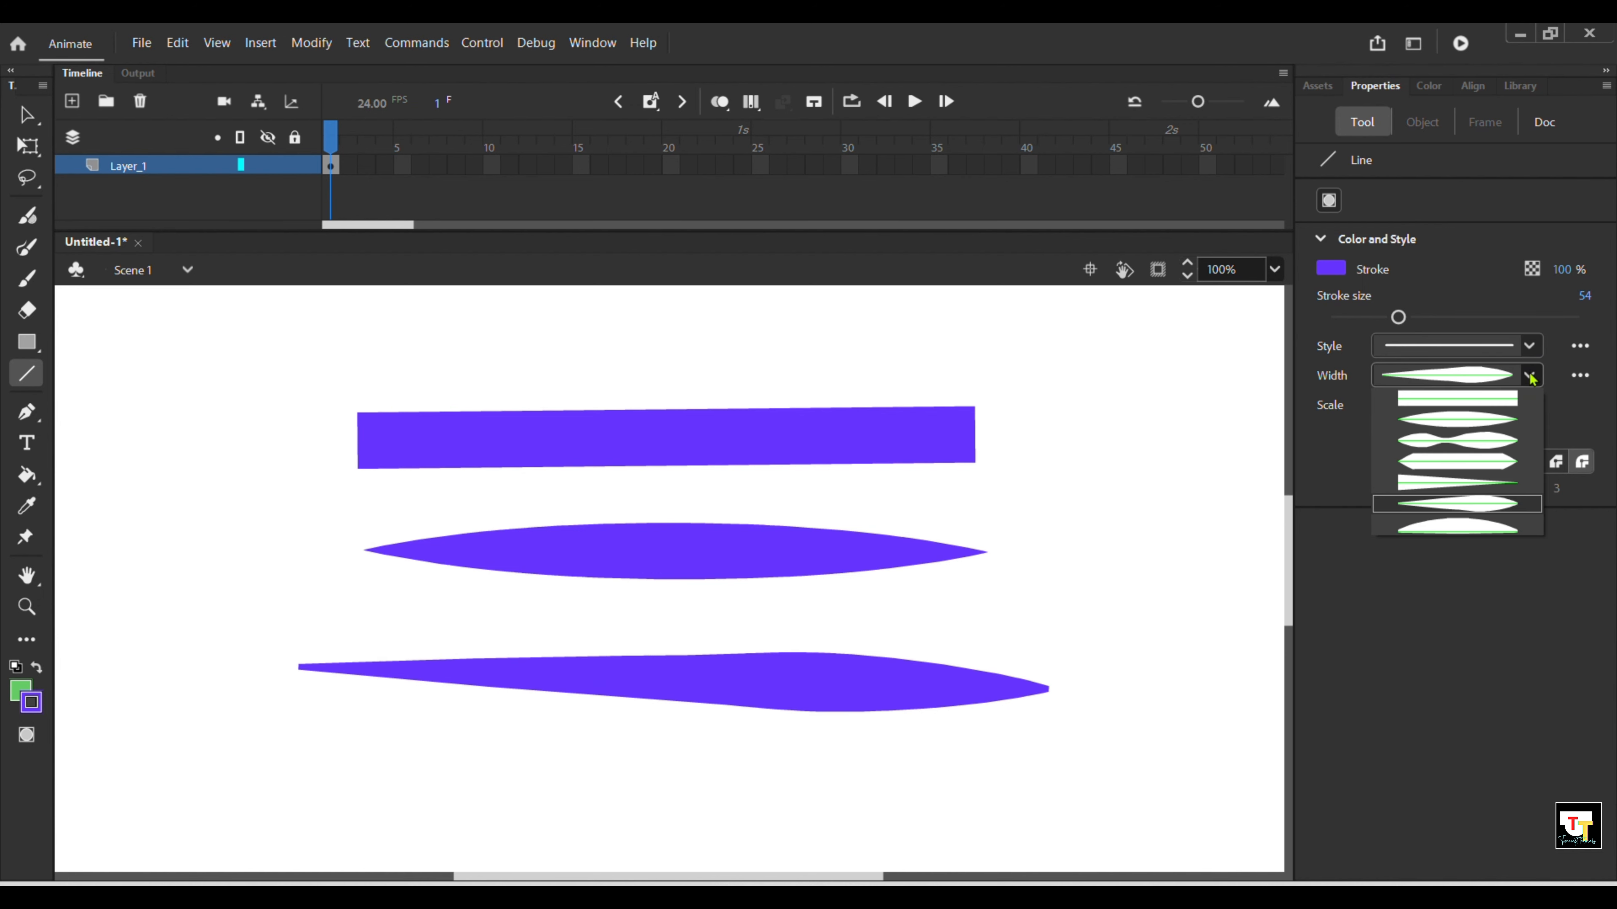
pyautogui.click(1478, 403)
pyautogui.hotkey('ctrl', 'a')
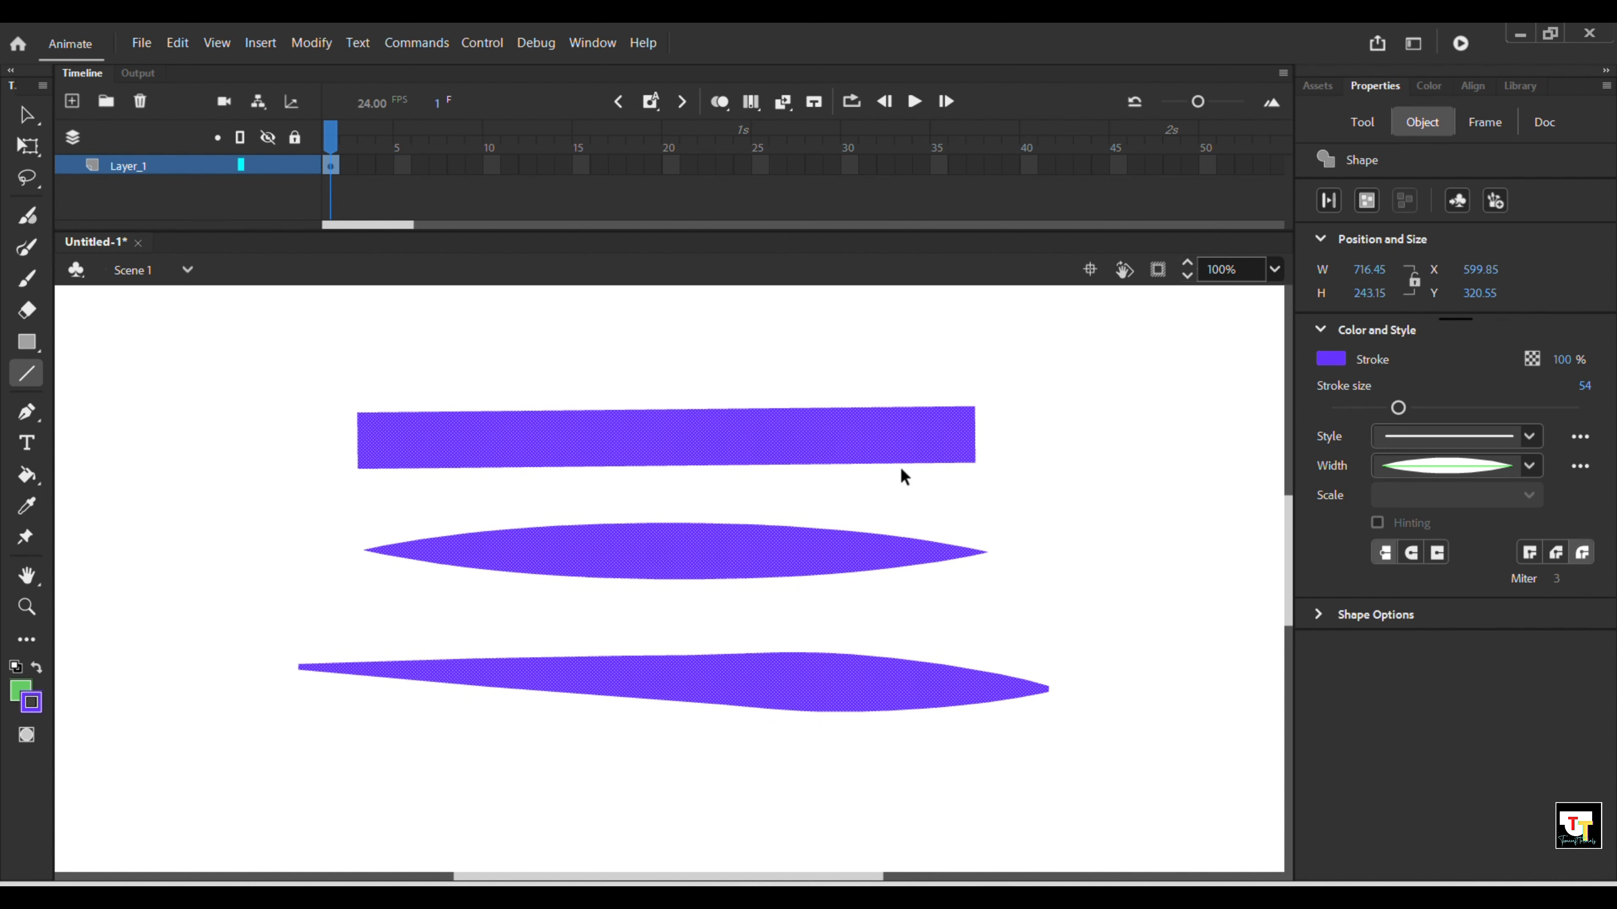
pyautogui.press('Delete')
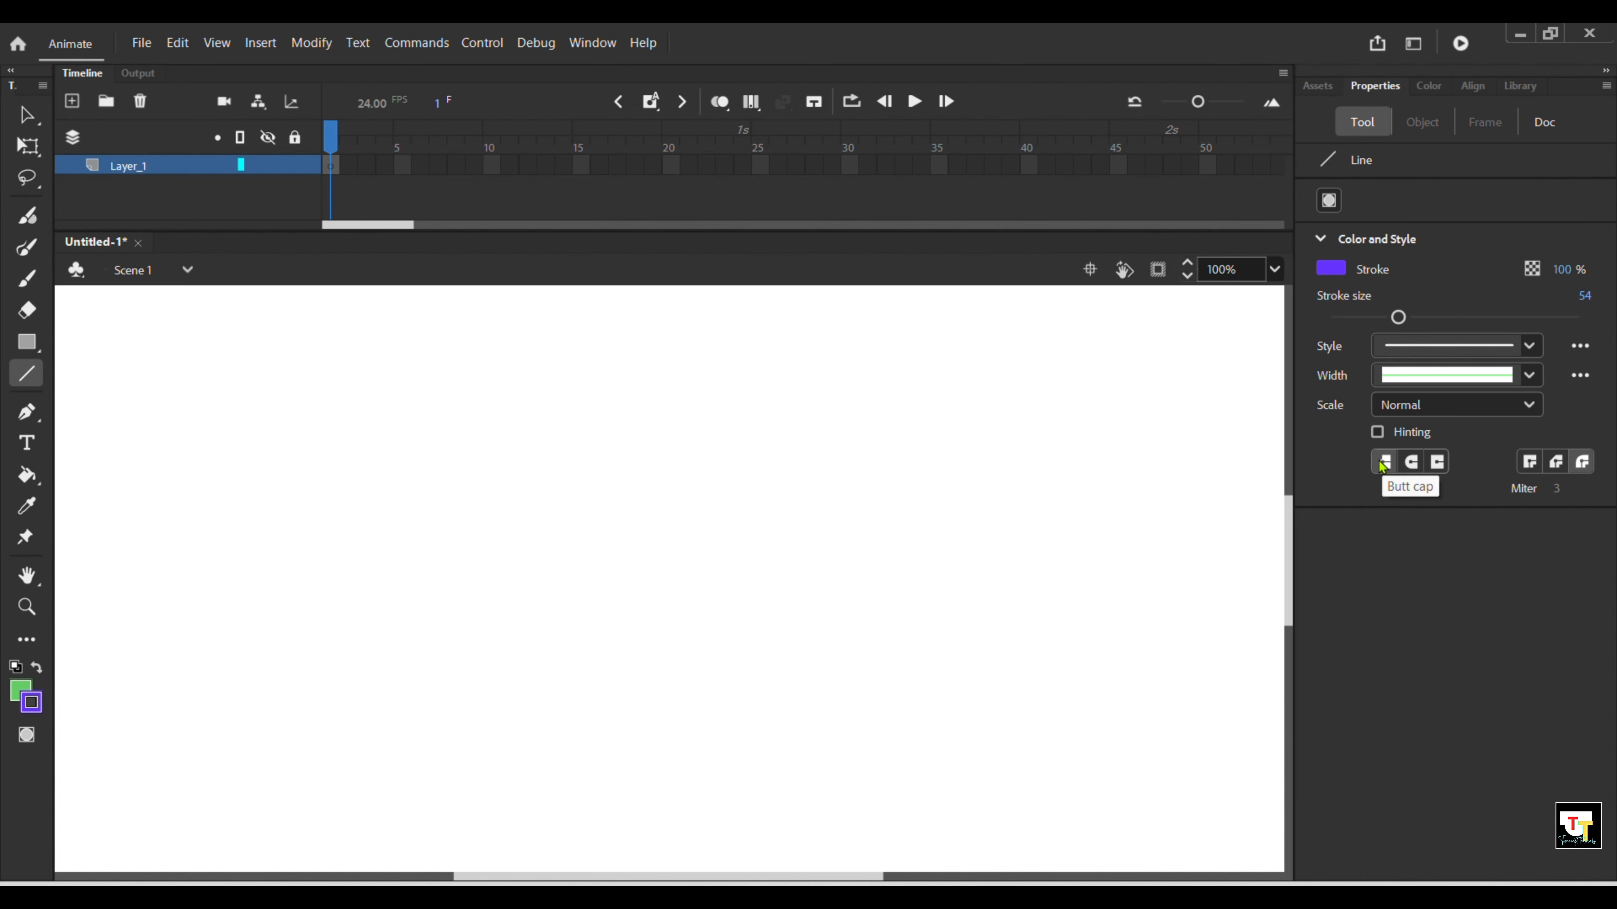
# Draw three horizontal lines of stroke size 61 one below another, with butt, round and square caps in that order.
pyautogui.moveTo(1398, 317); pyautogui.dragTo(1408, 319)
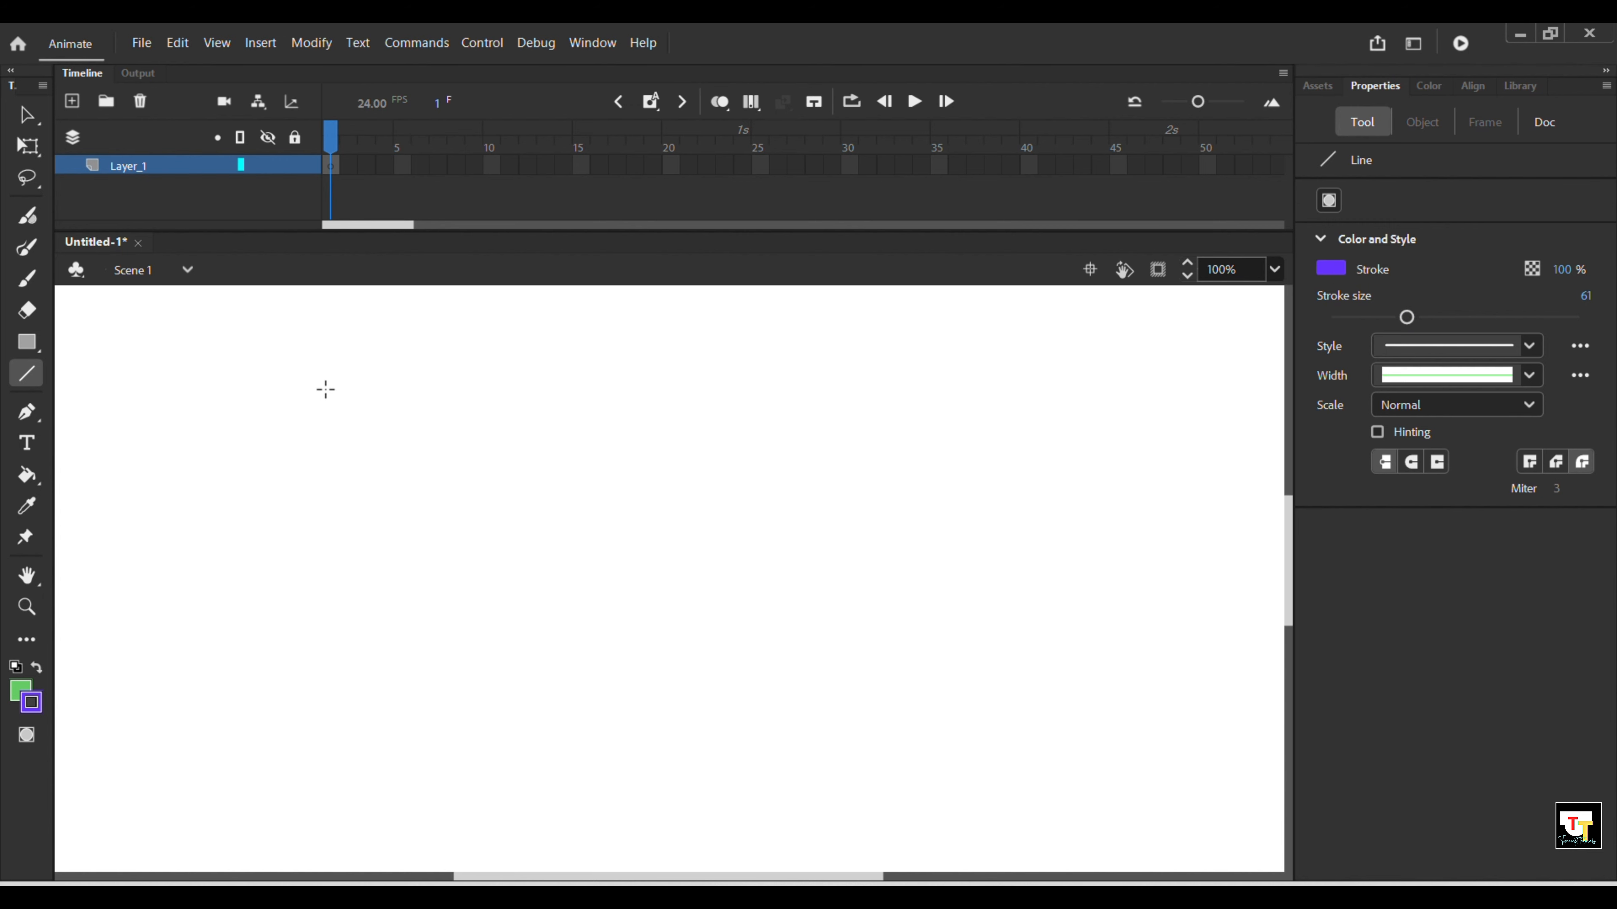
pyautogui.moveTo(326, 391); pyautogui.dragTo(903, 388)
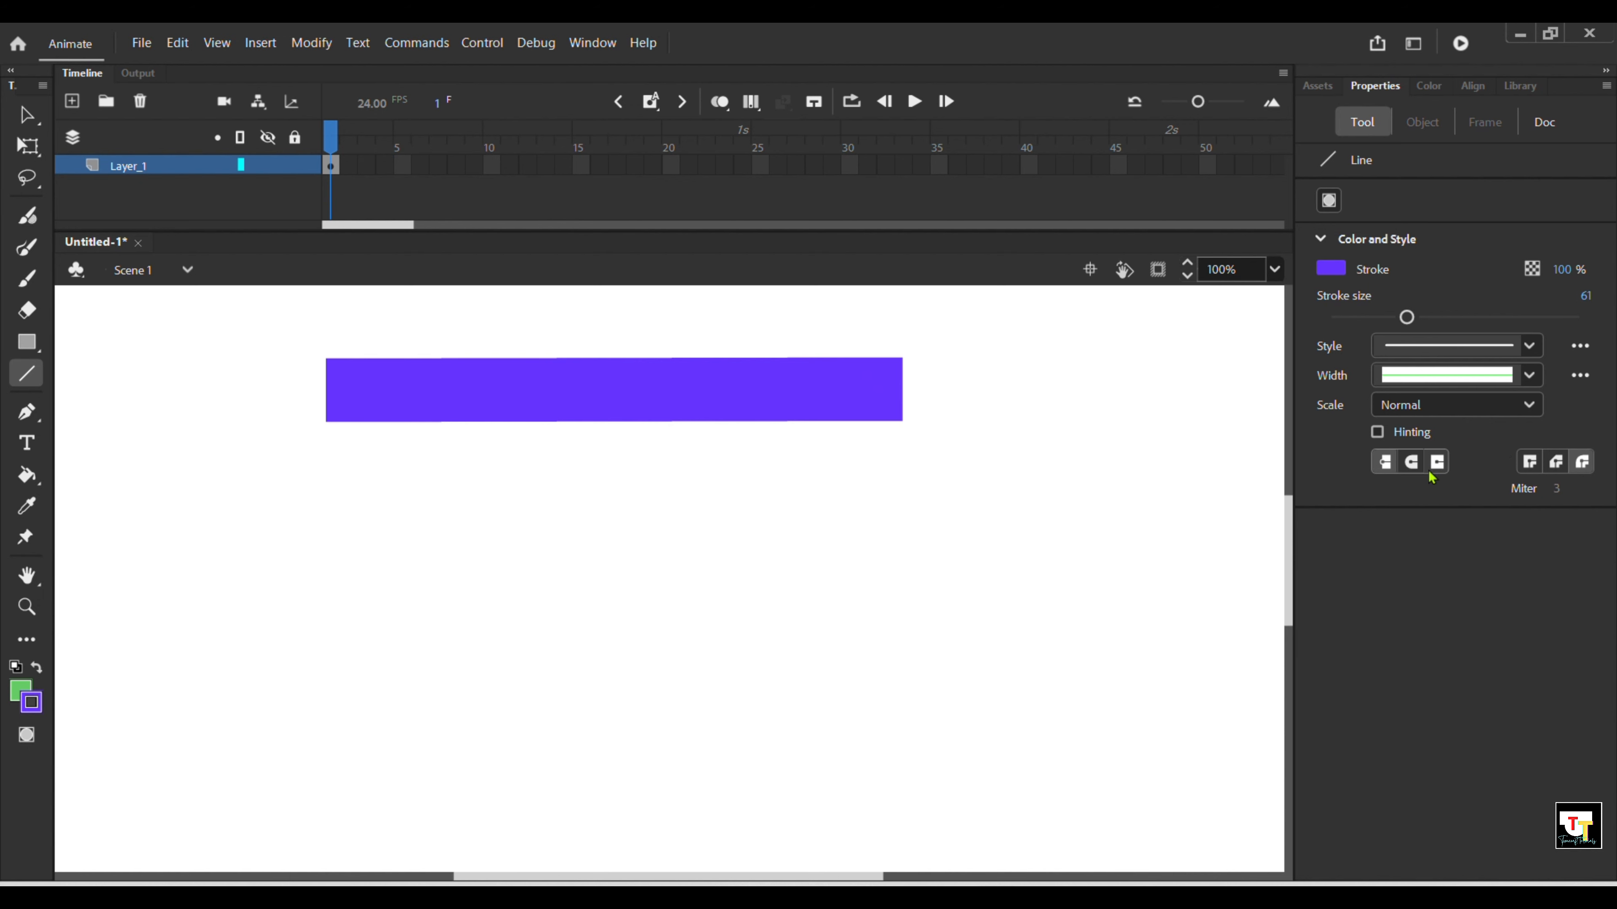
pyautogui.click(1413, 467)
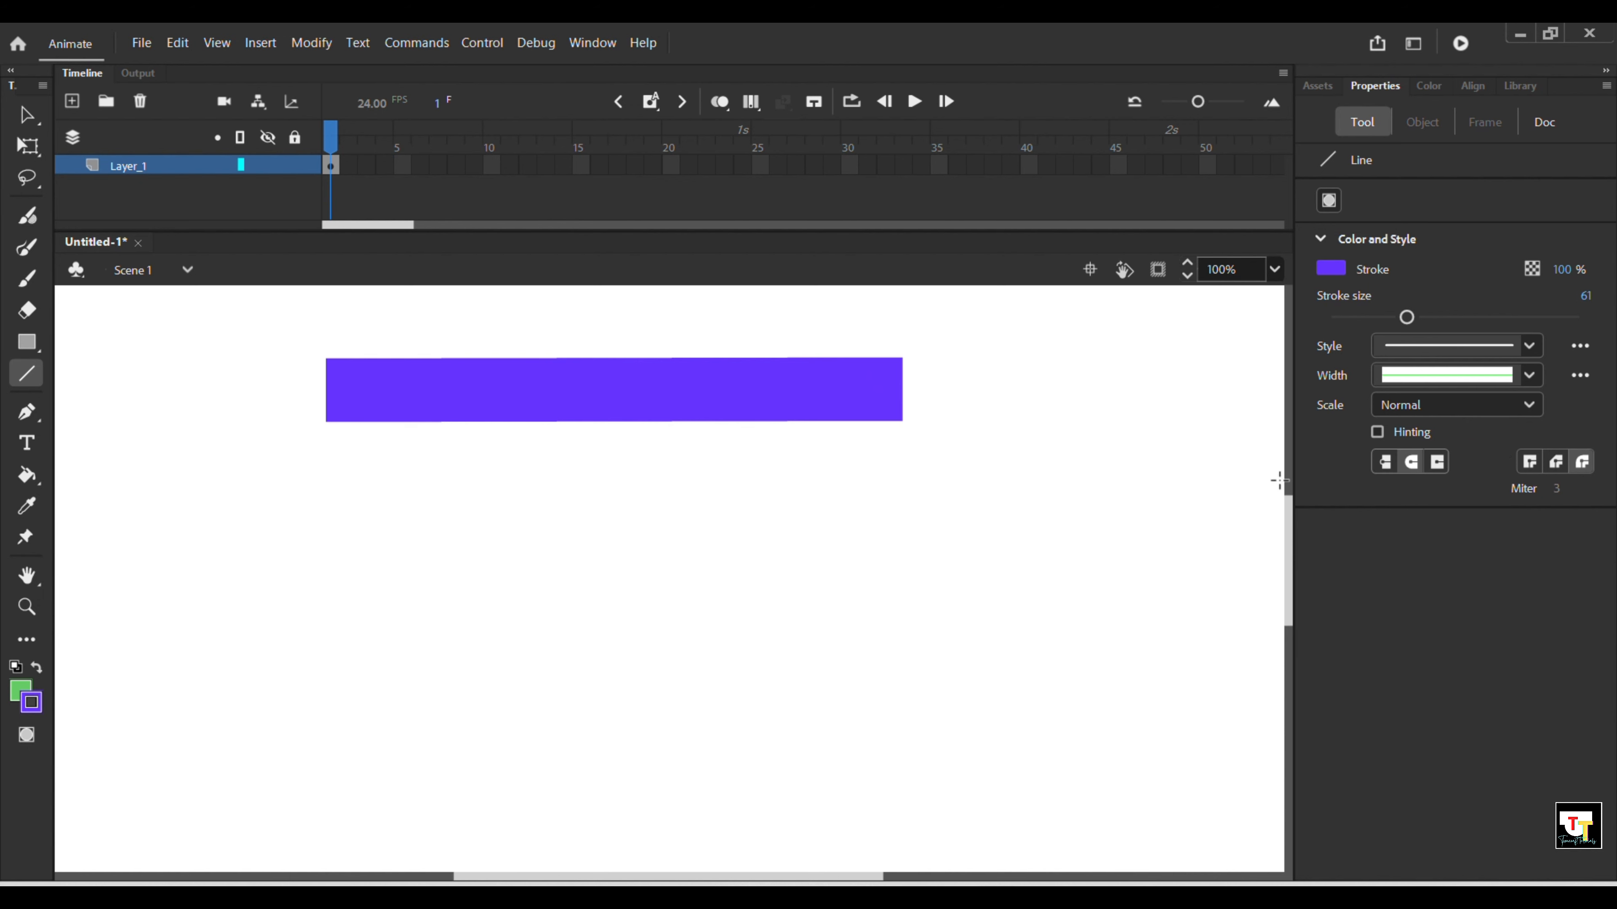
pyautogui.moveTo(314, 519)
pyautogui.mouseDown()
pyautogui.moveTo(603, 538)
pyautogui.moveTo(933, 528)
pyautogui.mouseUp()
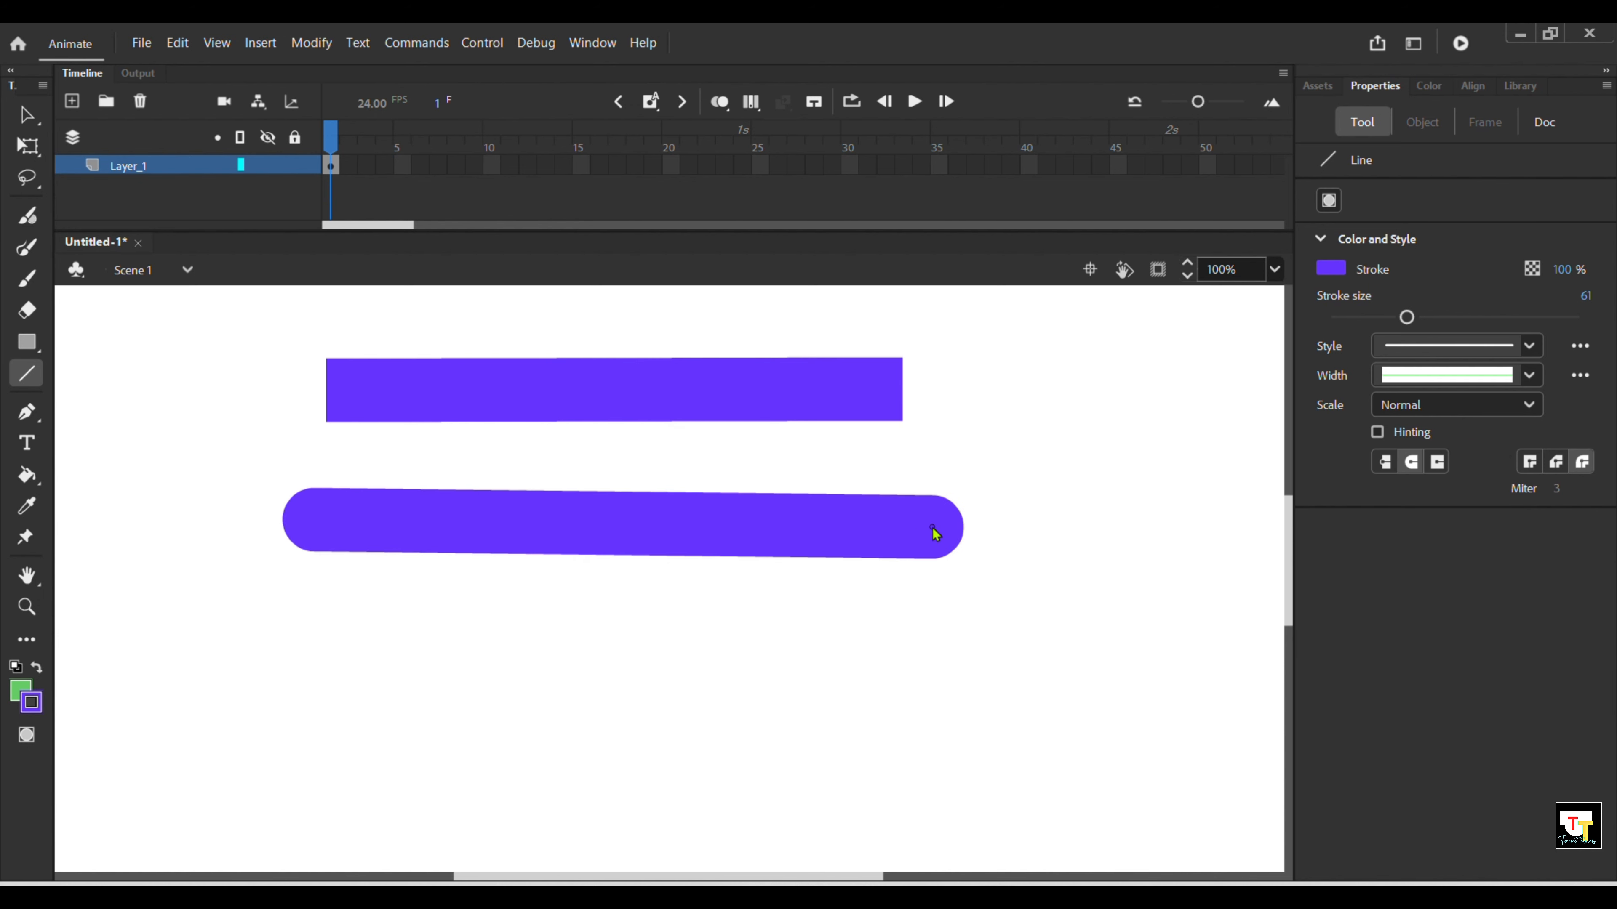
pyautogui.click(1437, 464)
pyautogui.moveTo(280, 658); pyautogui.dragTo(968, 668)
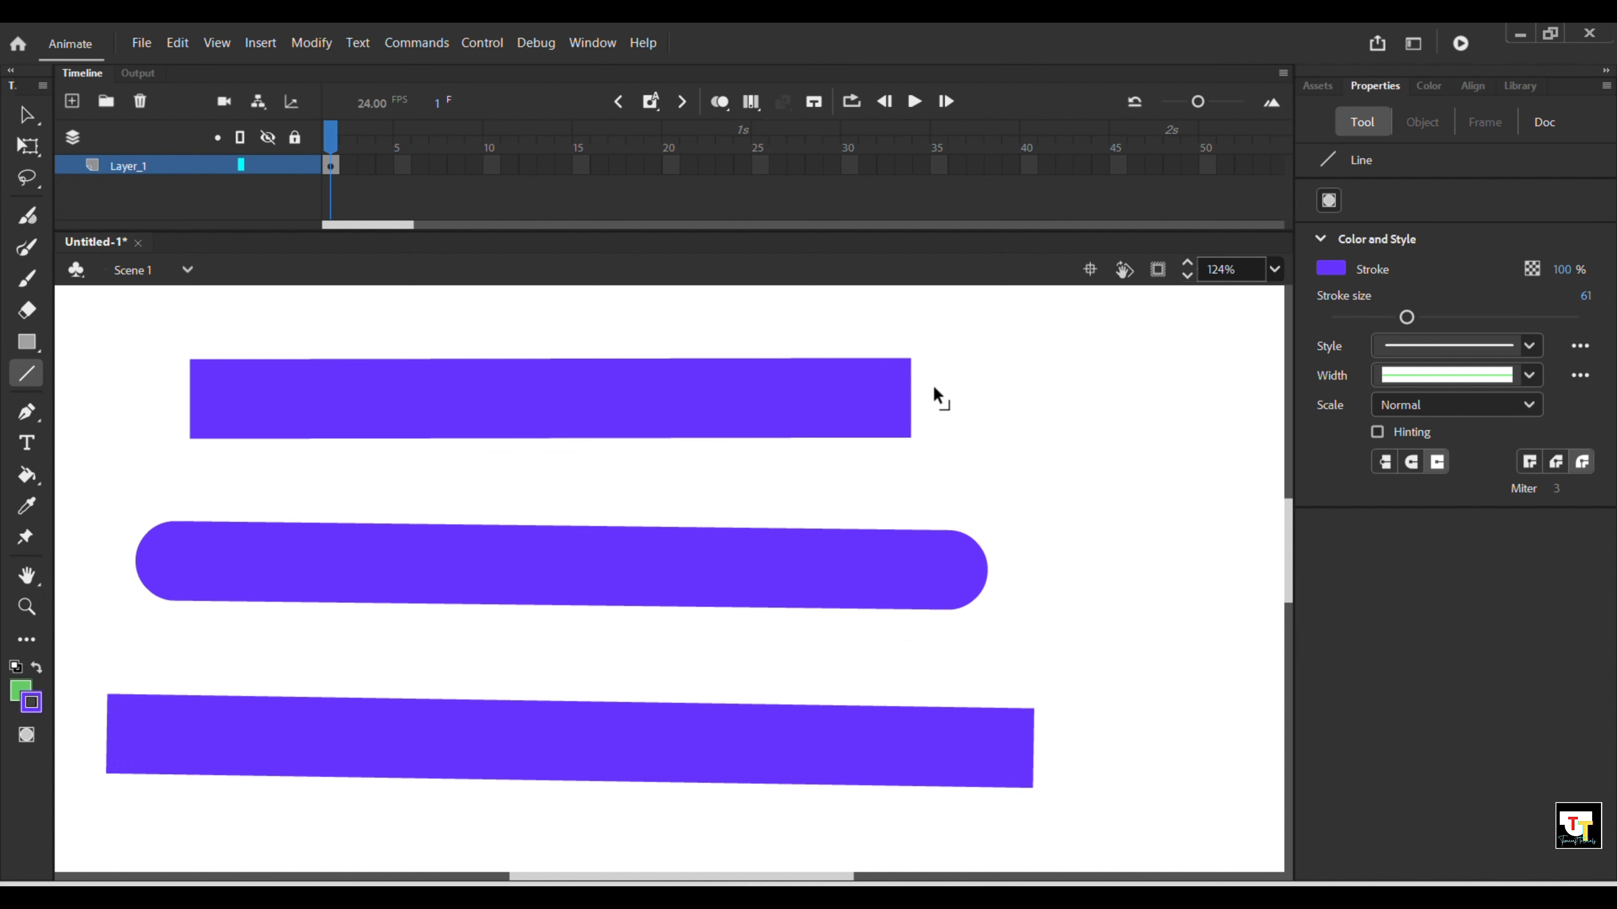
# Delete the three lines with different caps from the stage.
pyautogui.scroll(3, 931, 394)
pyautogui.scroll(3, 904, 359)
pyautogui.scroll(-3, 906, 368)
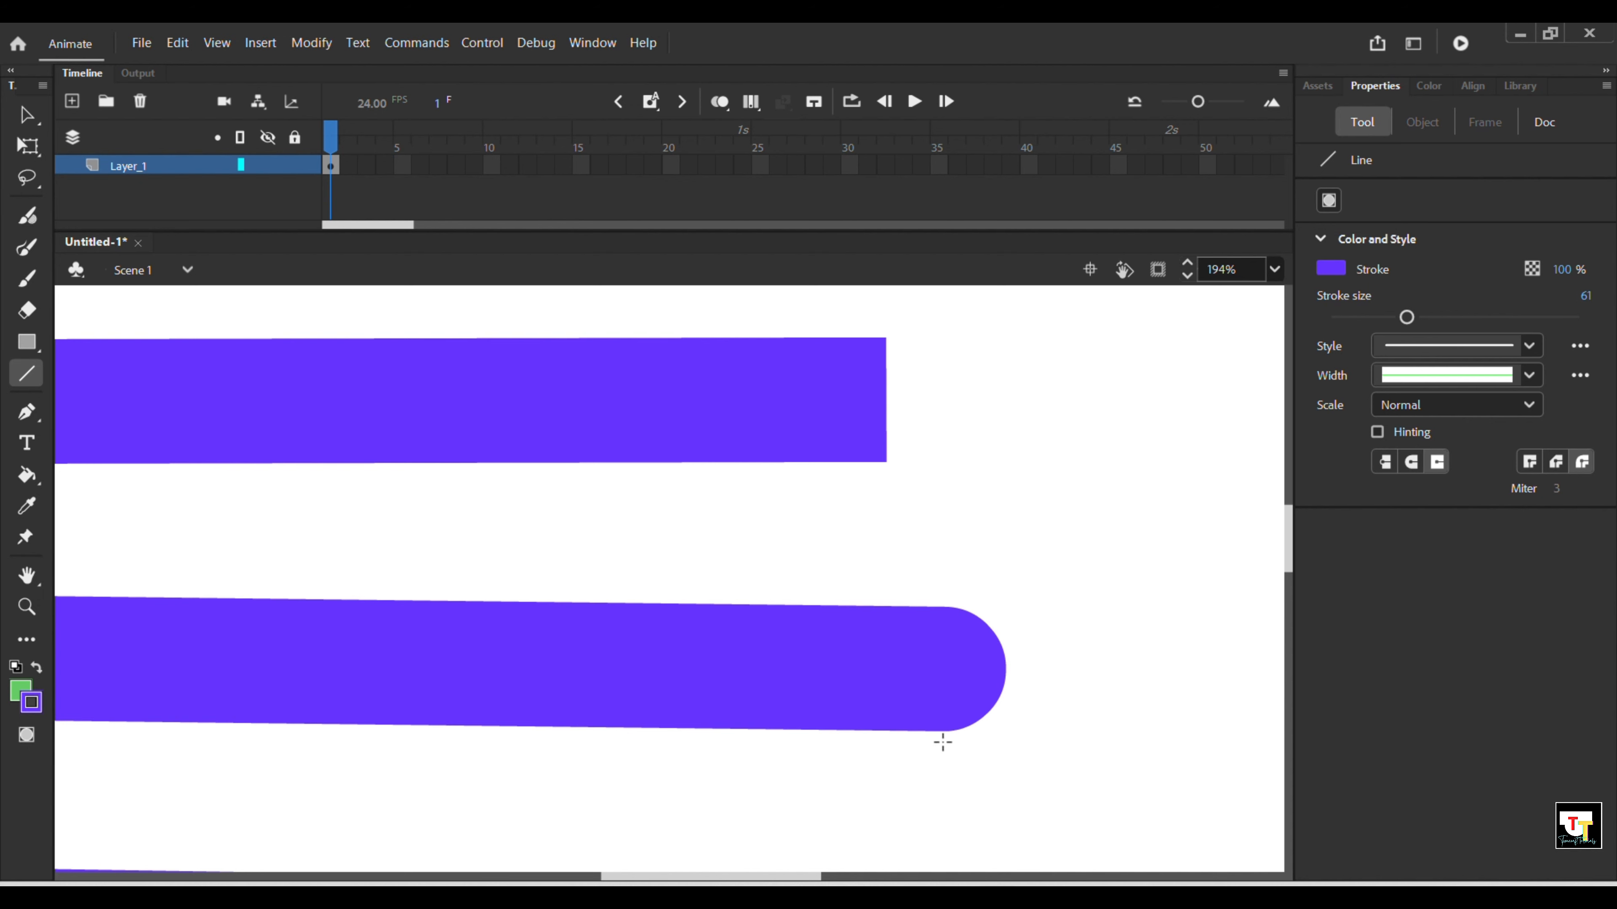
pyautogui.scroll(-5, 871, 693)
pyautogui.scroll(-5, 869, 704)
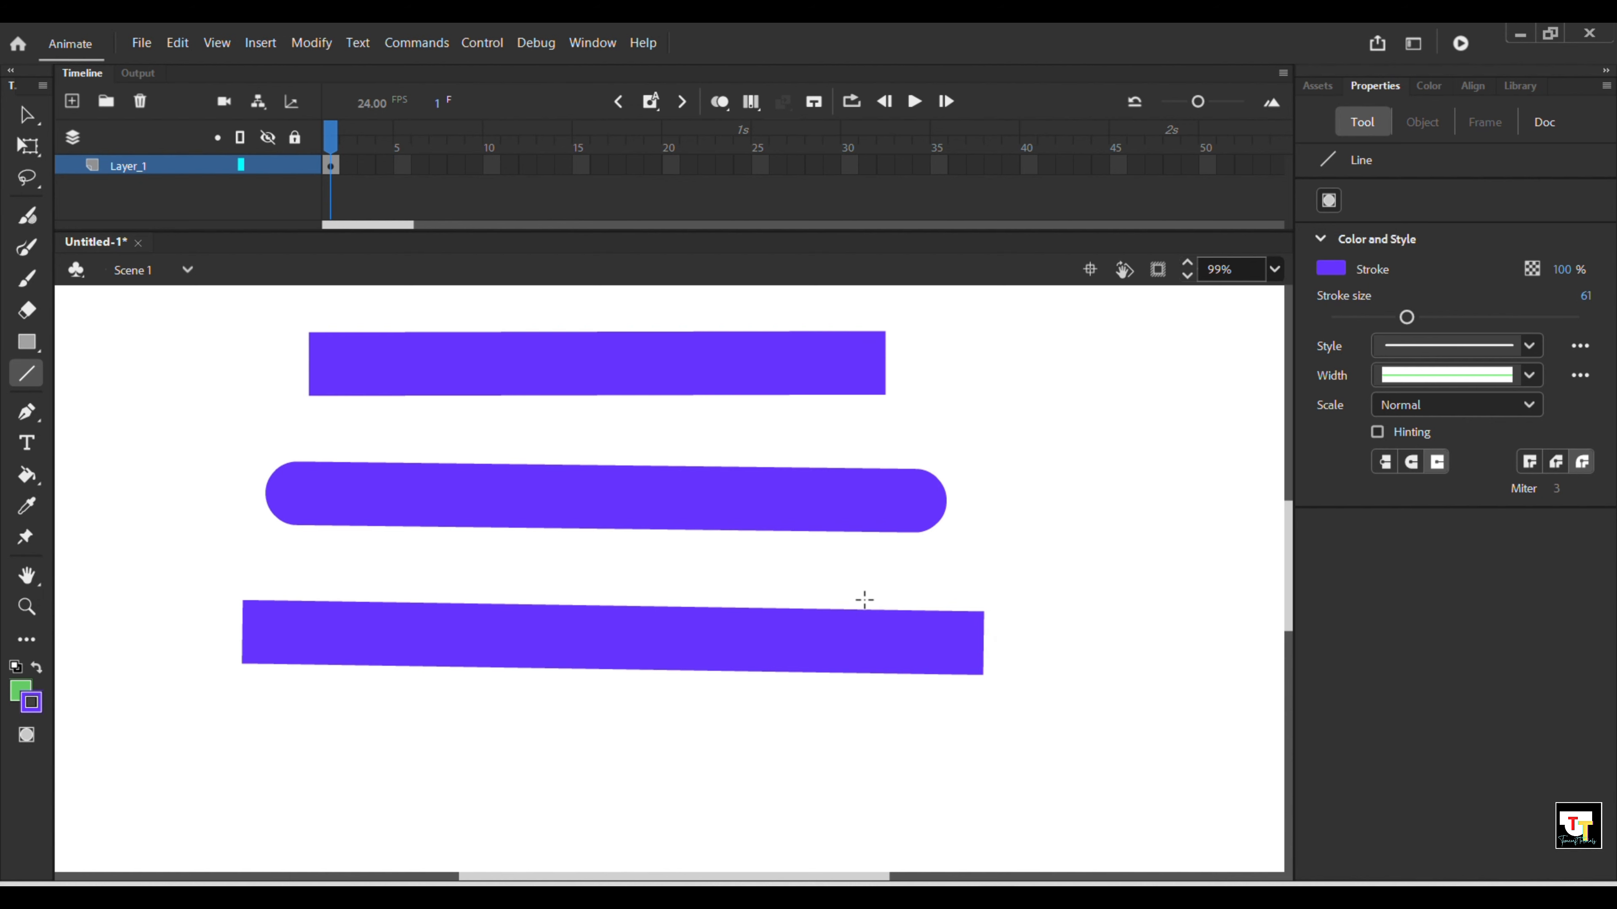
pyautogui.scroll(-3, 864, 579)
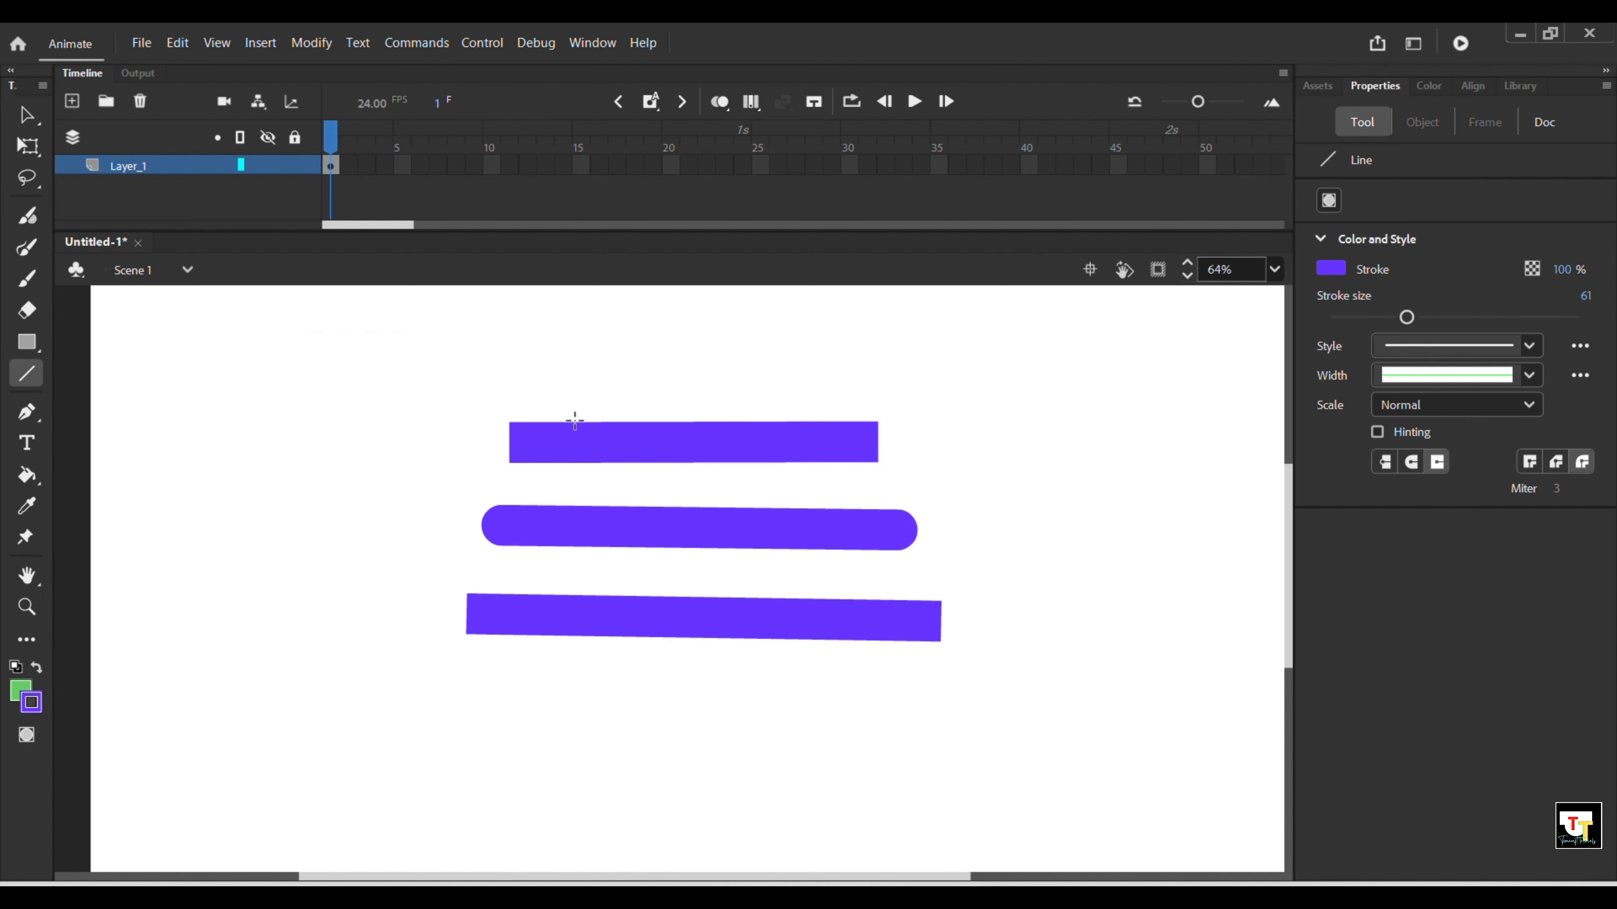
pyautogui.hotkey('ctrl', 'a')
pyautogui.press('Delete')
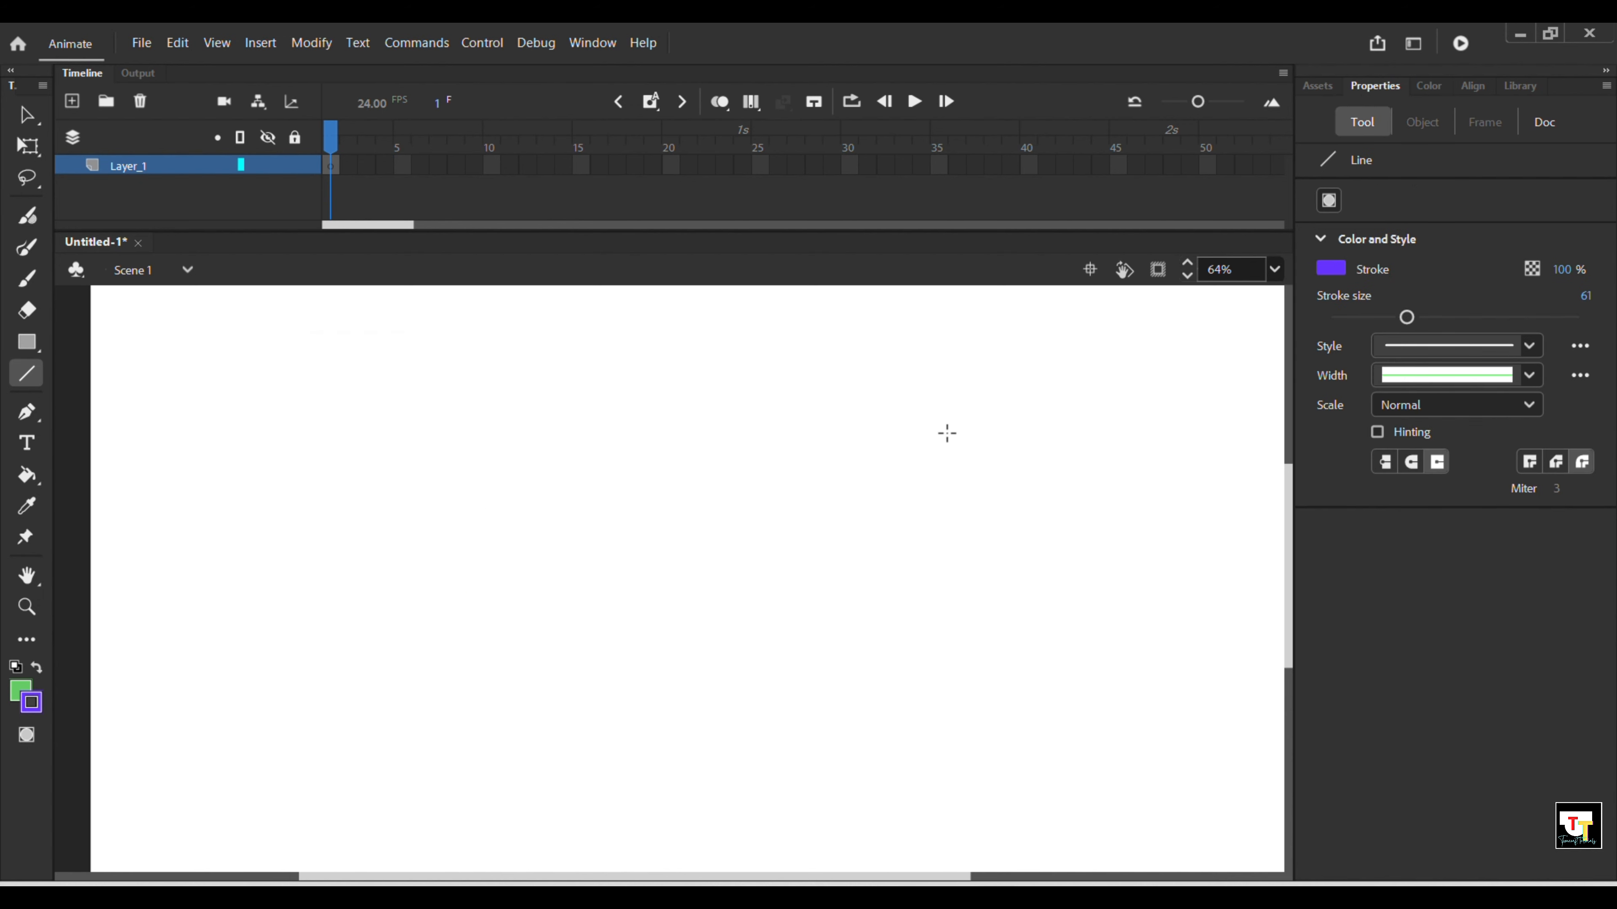
# Turn on object drawing mode and draw a butt-cap horizontal line with a square-cap line below it.
pyautogui.click(1385, 462)
pyautogui.click(1328, 200)
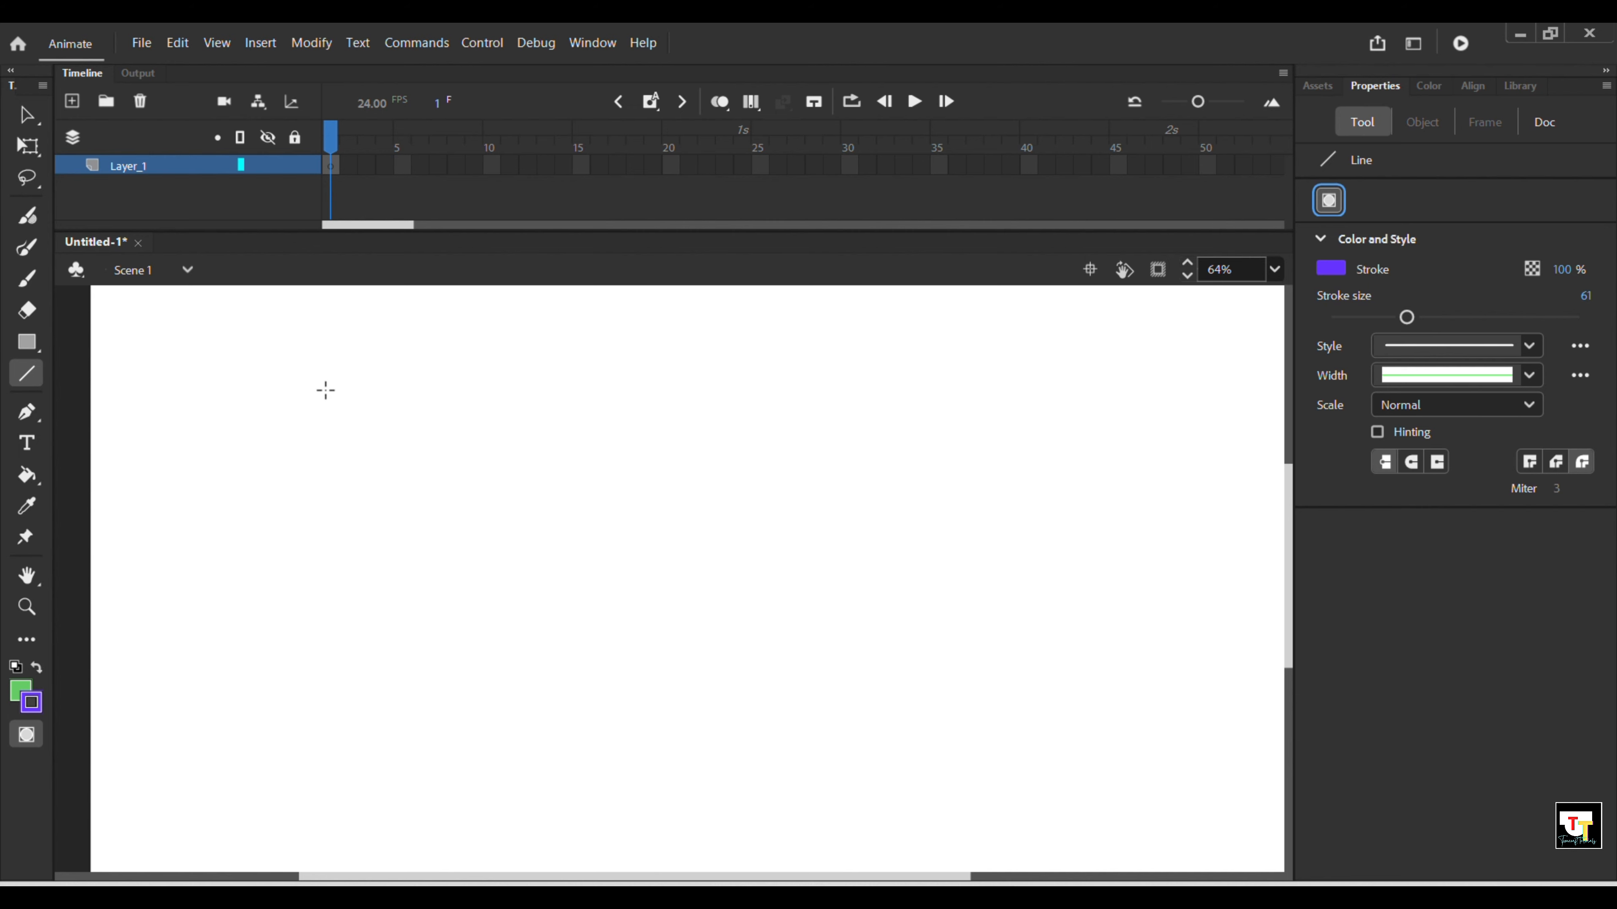
pyautogui.moveTo(311, 415); pyautogui.dragTo(831, 414)
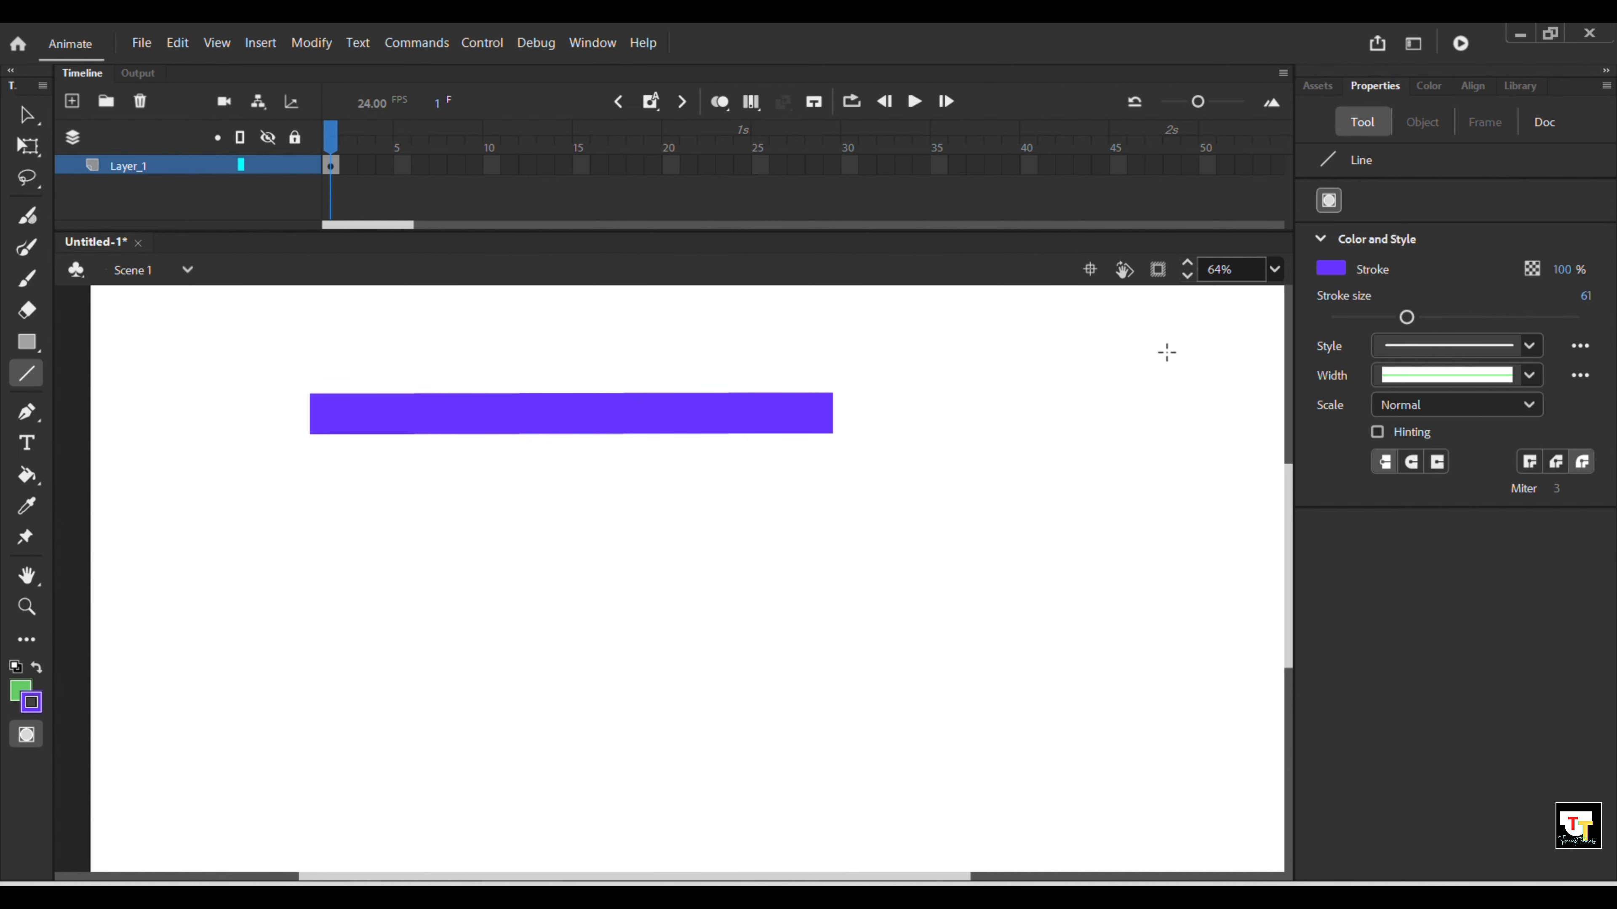
pyautogui.click(1437, 462)
pyautogui.moveTo(312, 535)
pyautogui.mouseDown()
pyautogui.moveTo(616, 549)
pyautogui.moveTo(821, 533)
pyautogui.mouseUp()
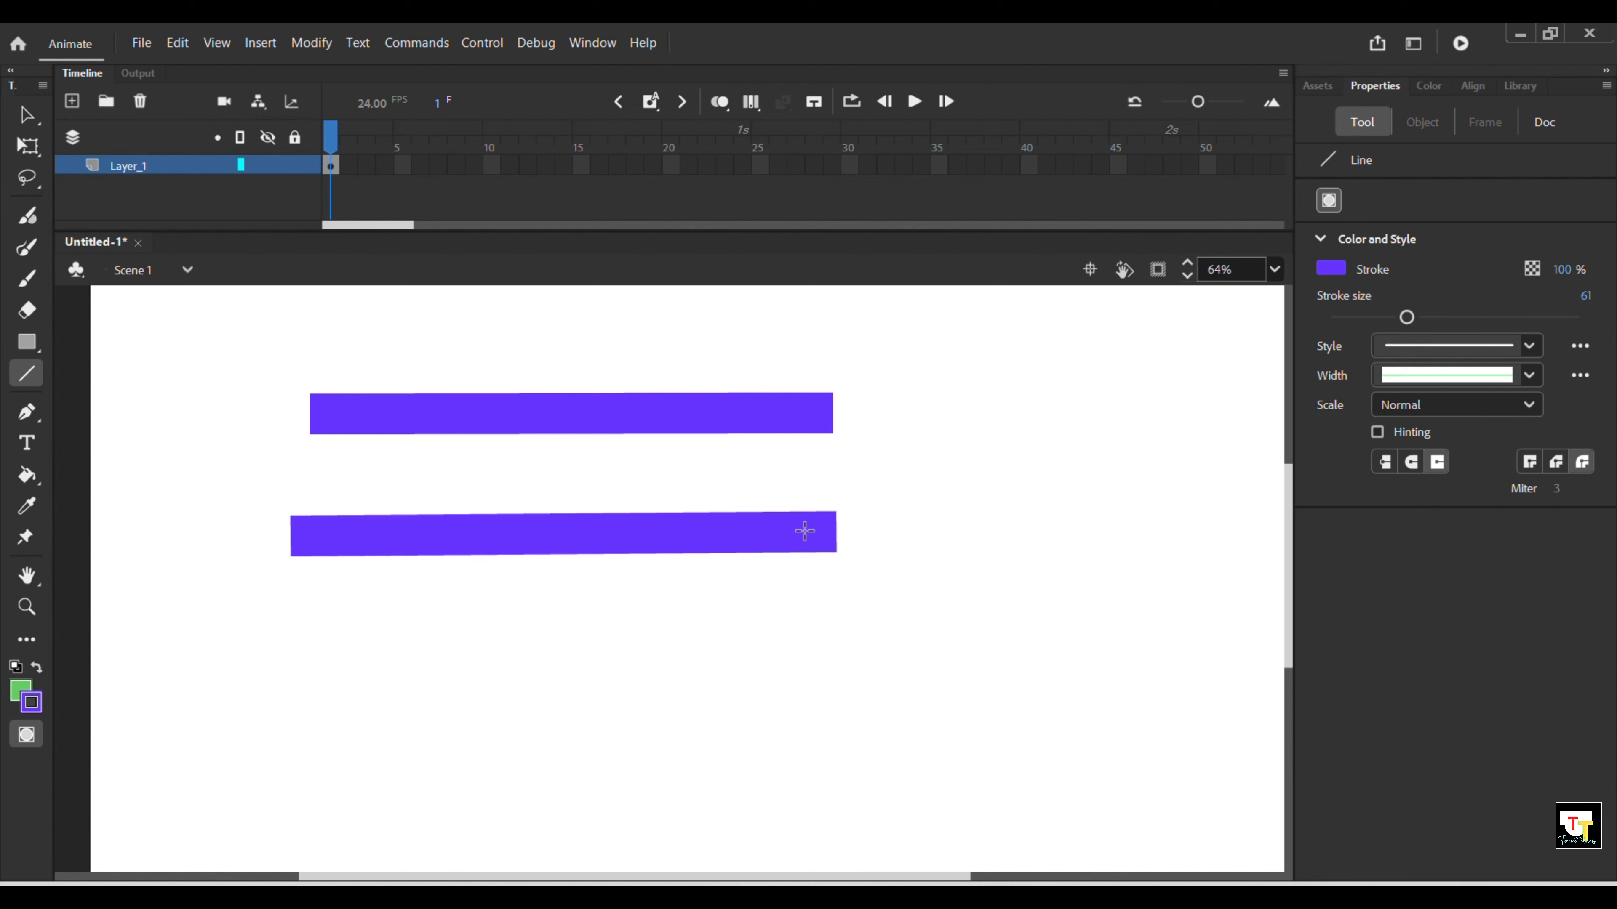
# Select the upper butt-cap line and change its stroke colour to bright yellow.
pyautogui.press('v')
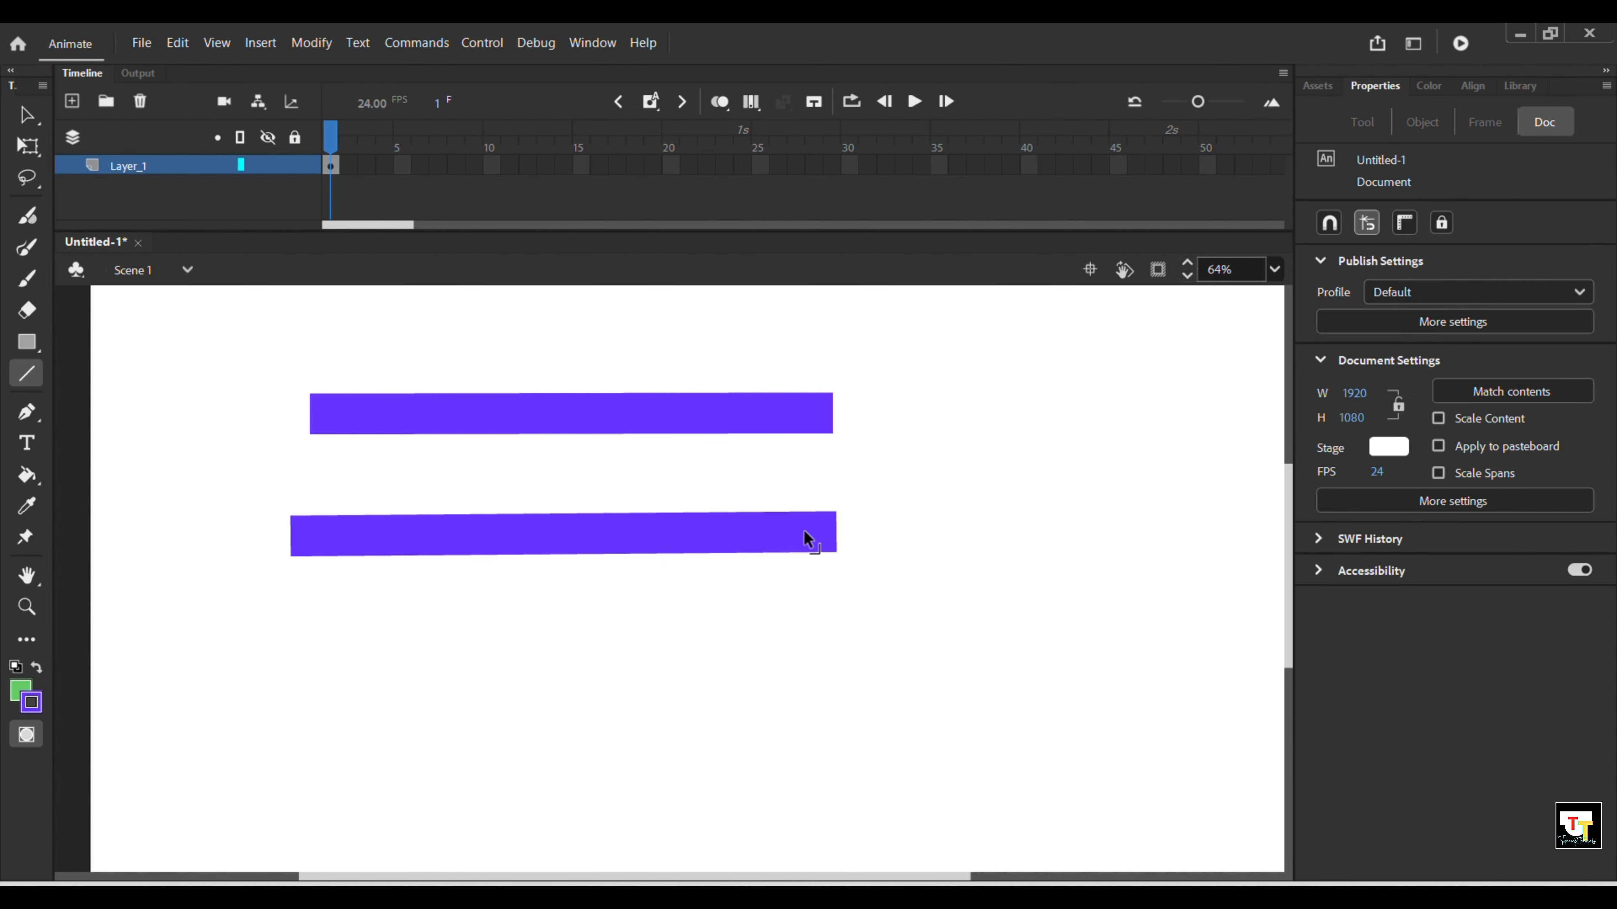
pyautogui.click(742, 423)
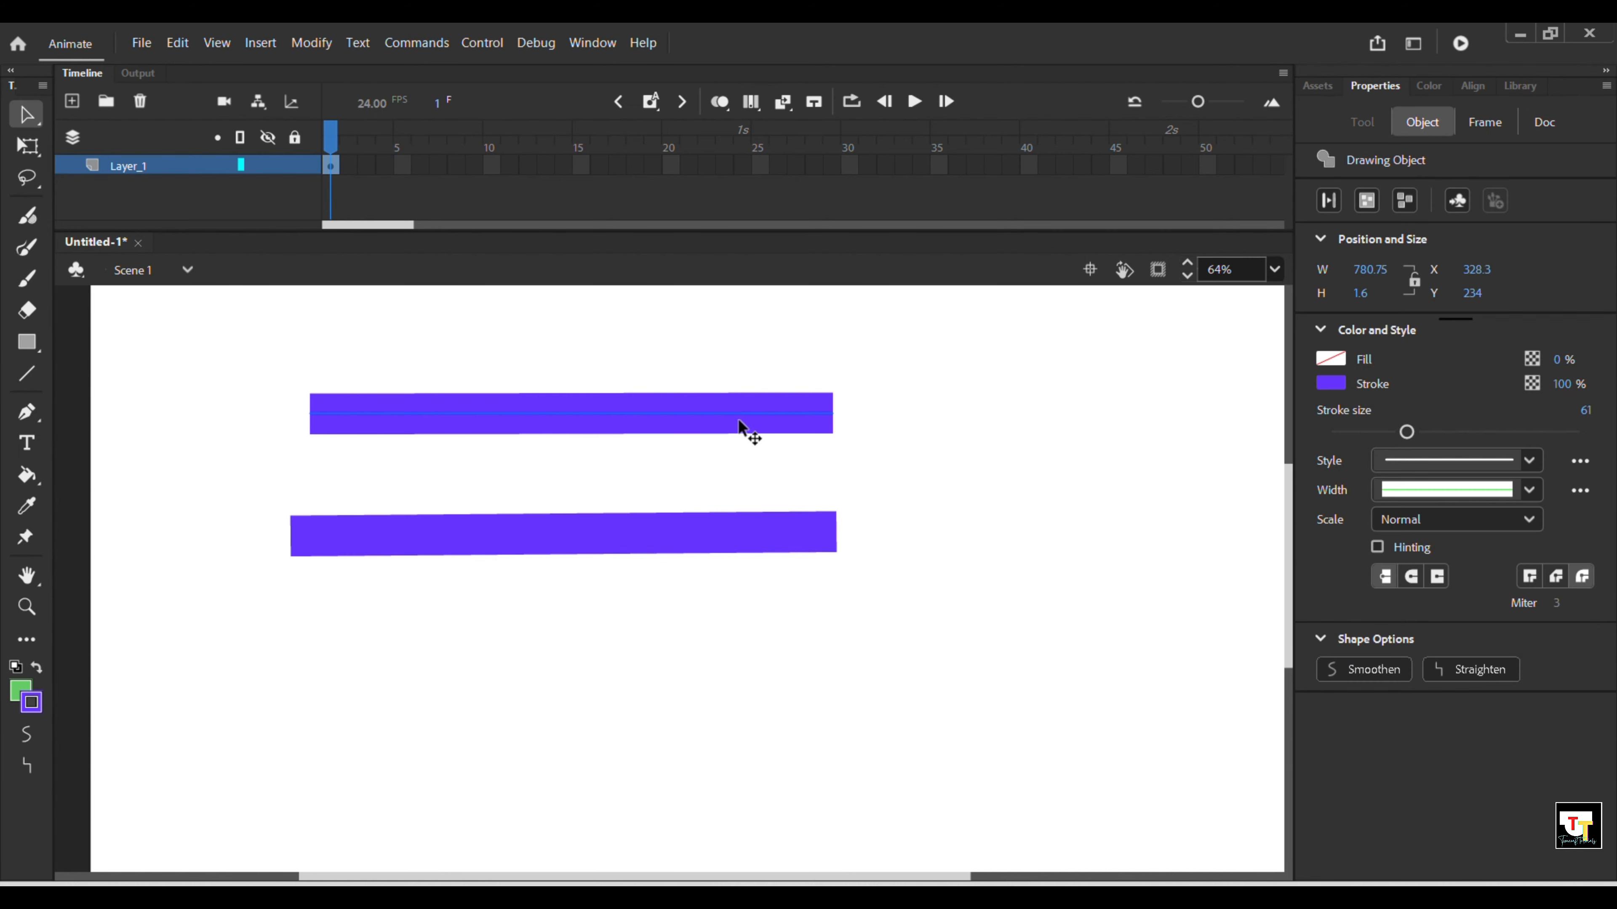
pyautogui.scroll(3, 744, 420)
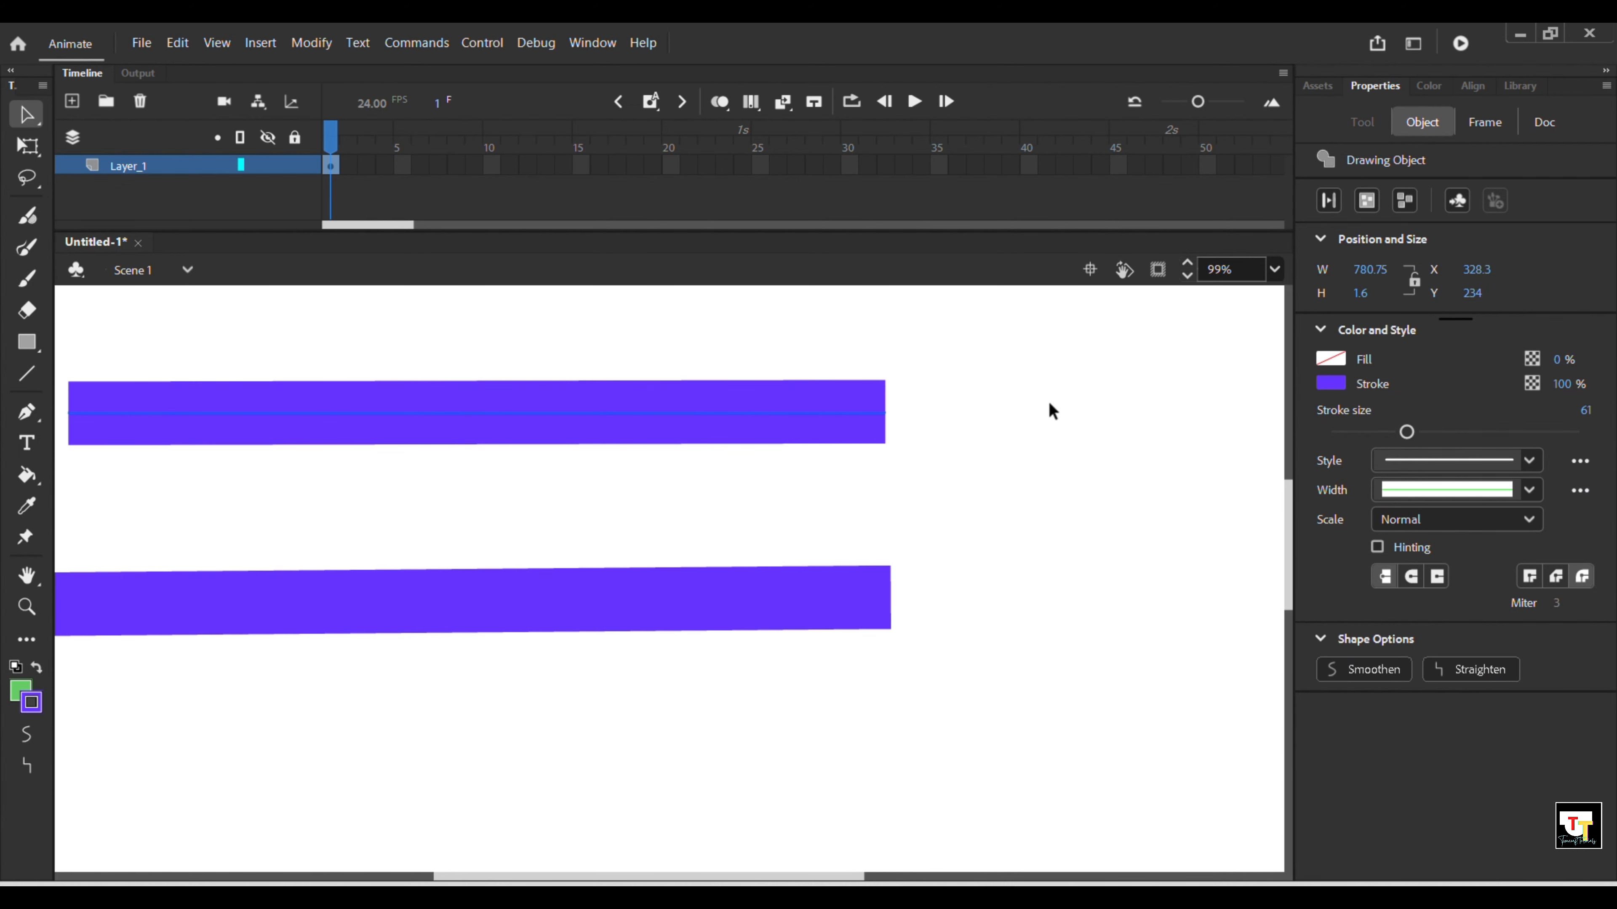
pyautogui.click(1331, 385)
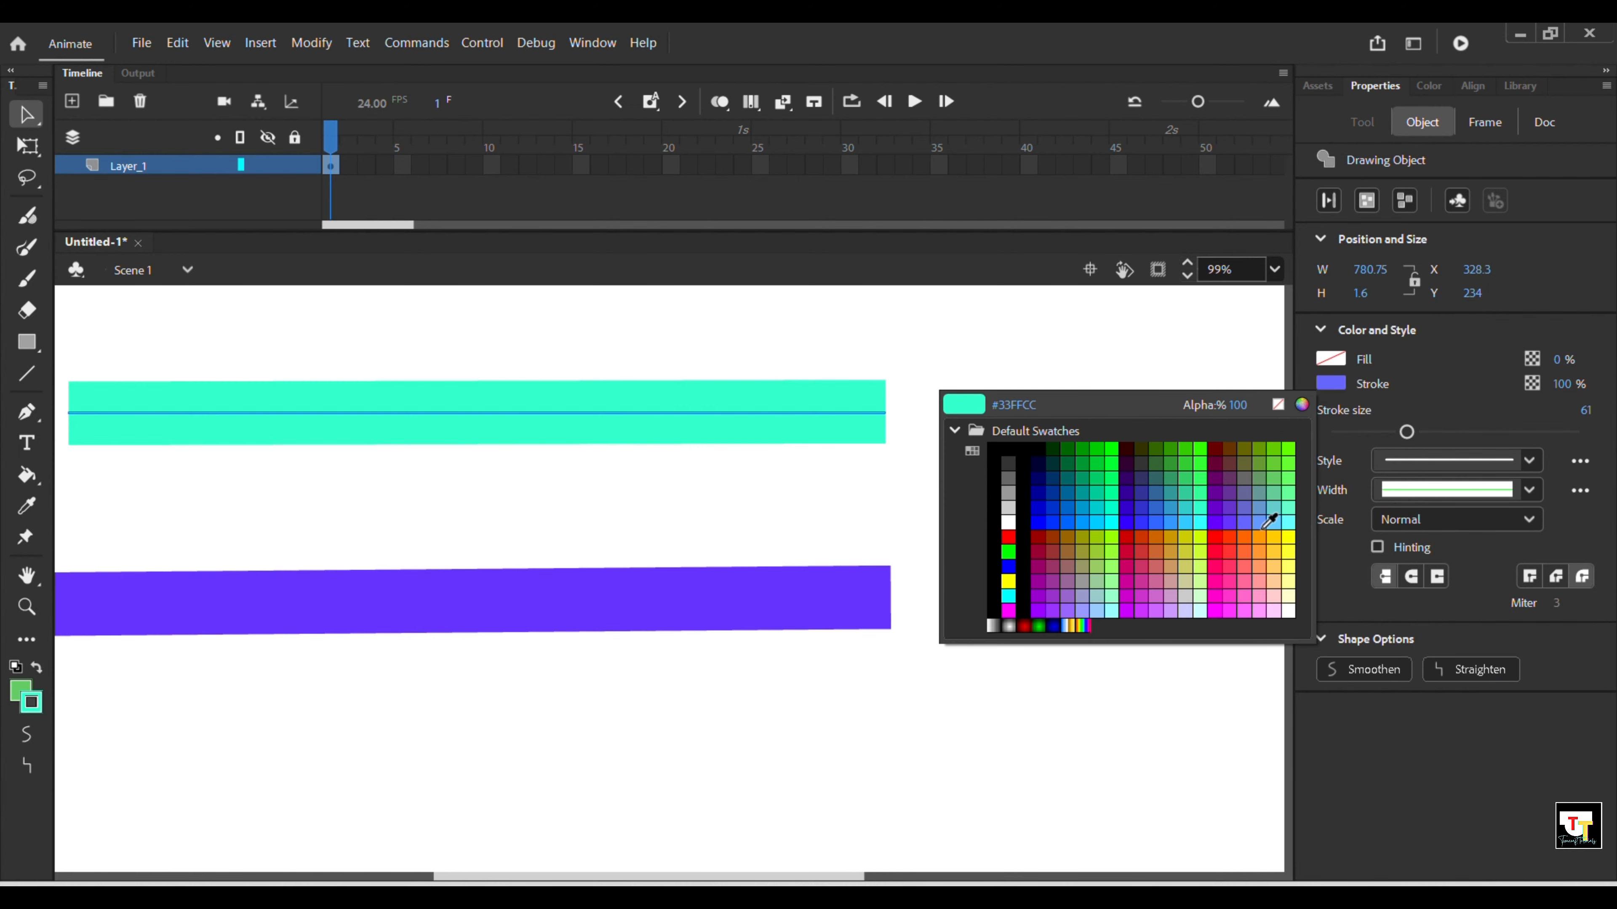
pyautogui.click(1294, 535)
# Change the lower square-cap line's stroke colour to a slightly paler yellow.
pyautogui.click(833, 594)
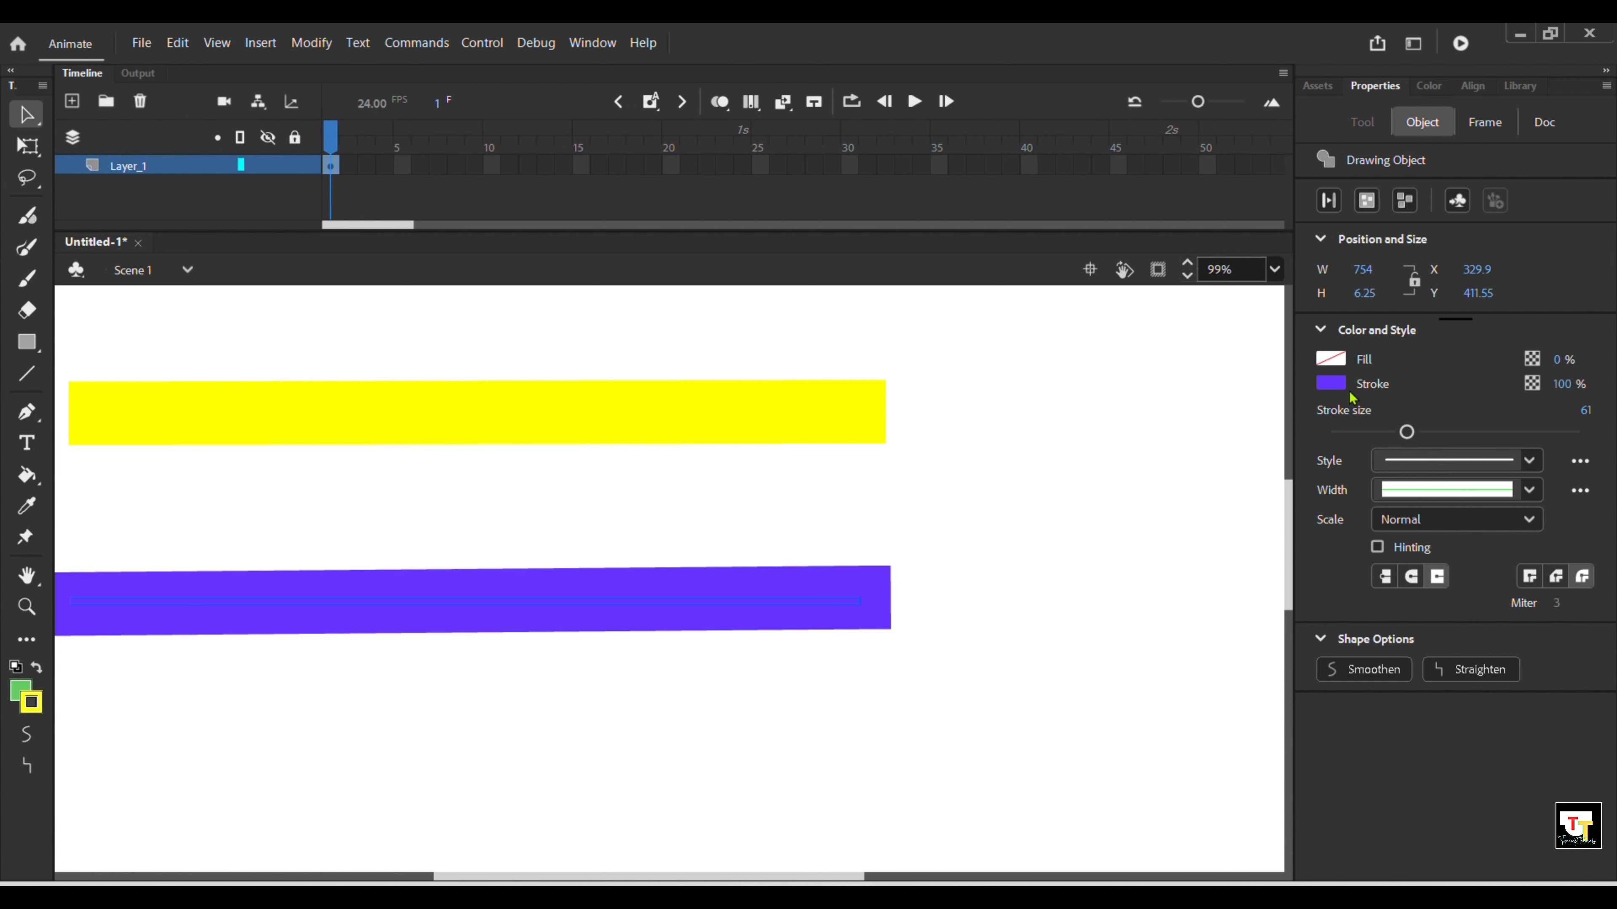
pyautogui.click(1337, 386)
pyautogui.click(1294, 548)
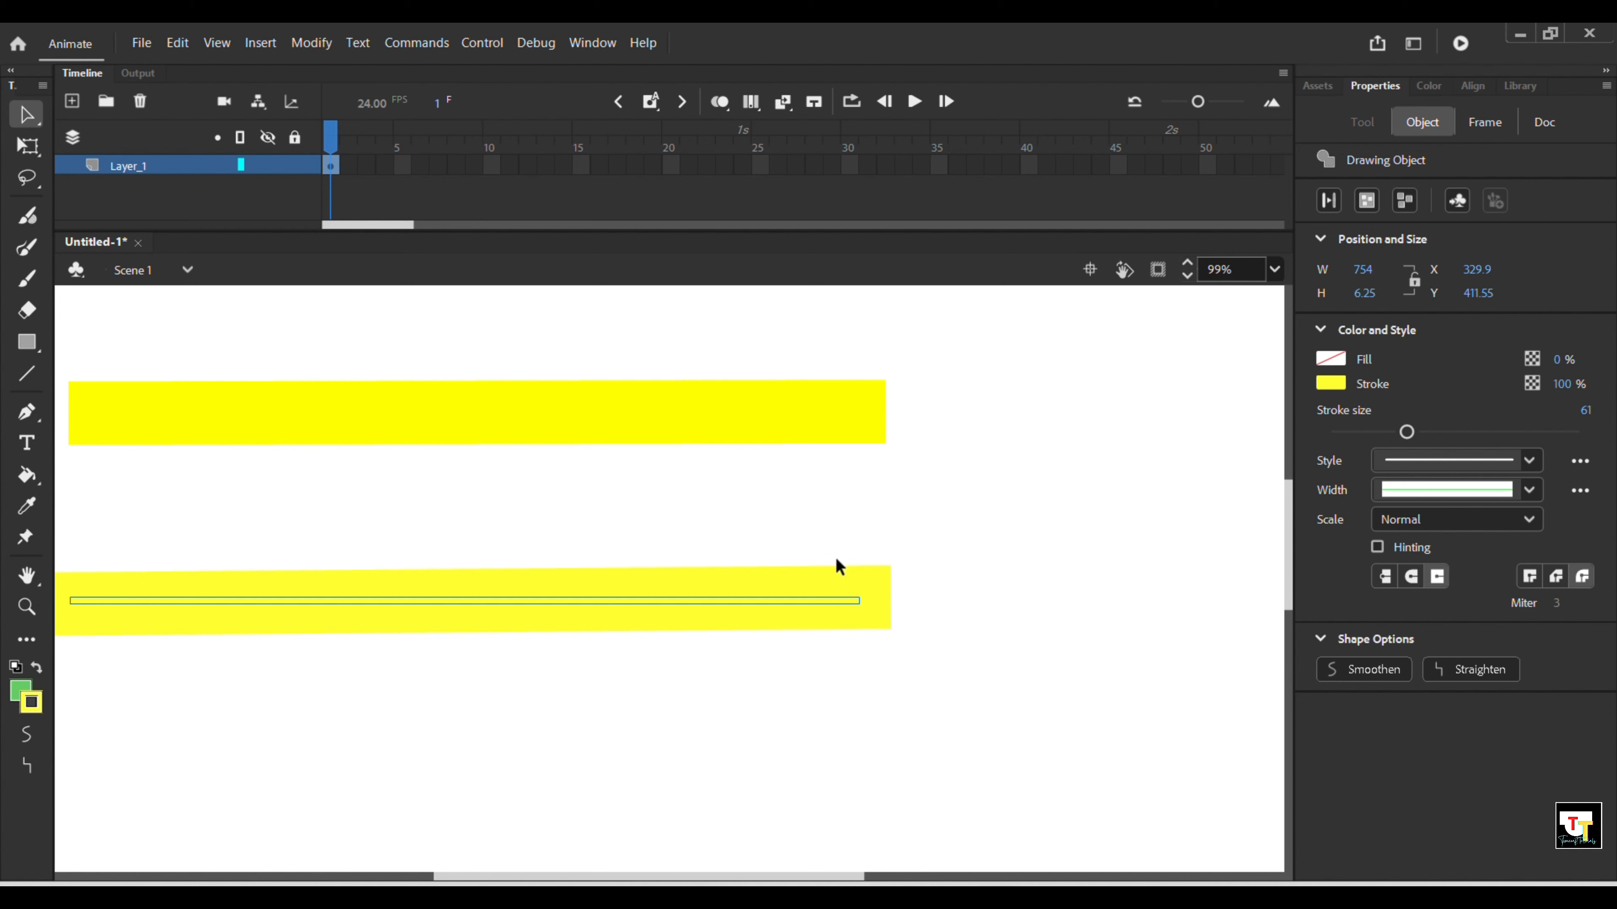
# Select the two yellow lines alternately and compare where their paths end relative to the butt and square caps.
pyautogui.scroll(-3, 873, 505)
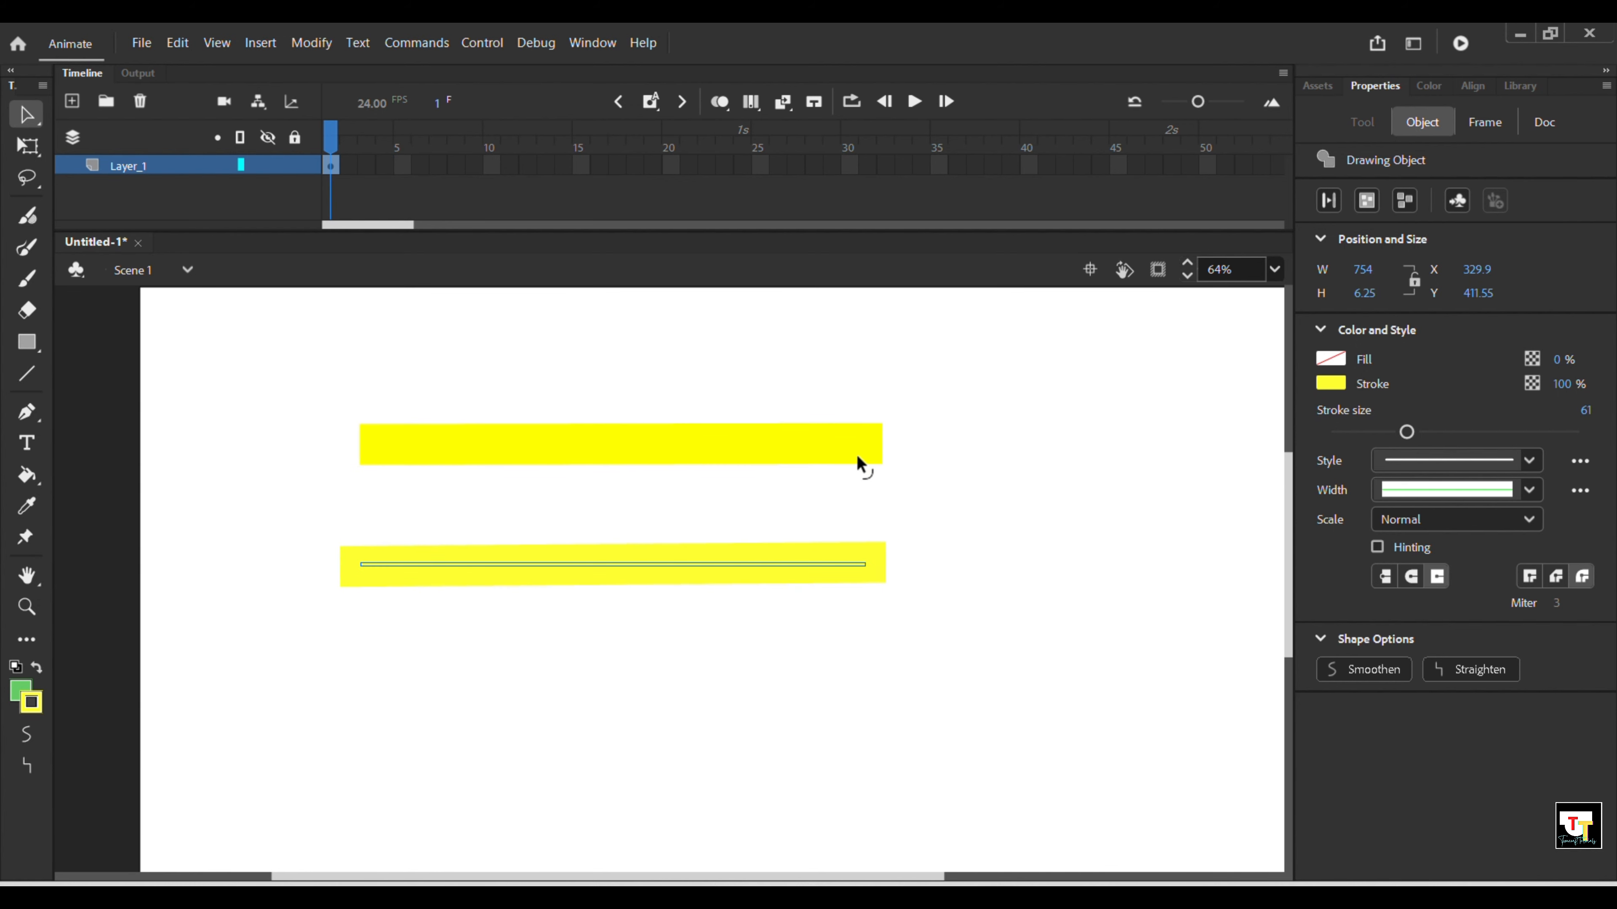
pyautogui.click(851, 439)
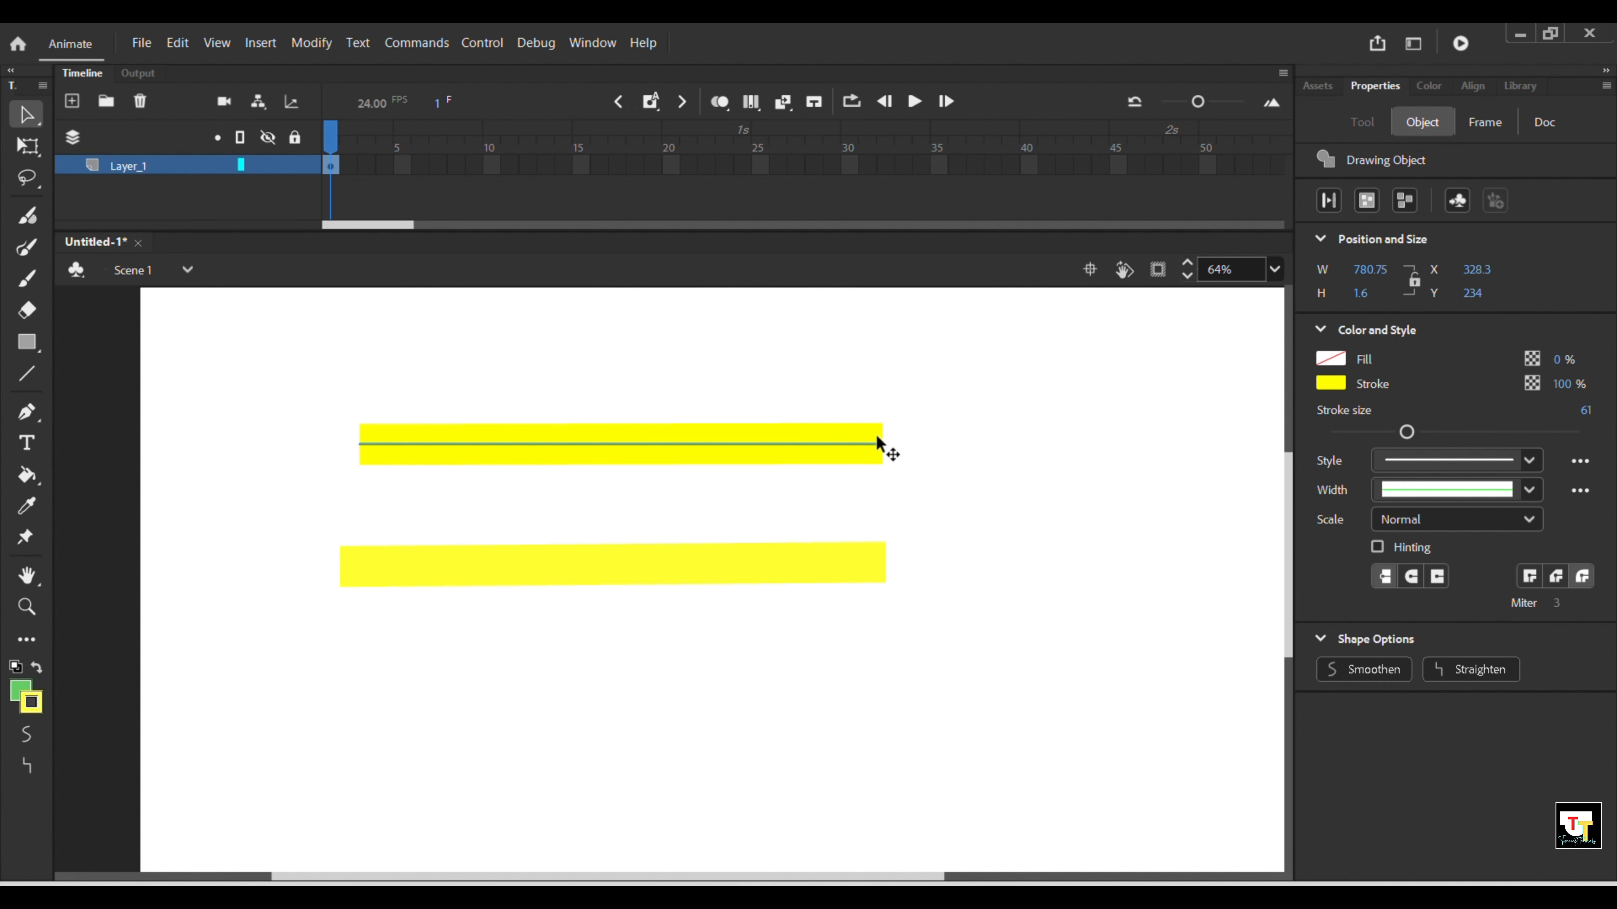
pyautogui.scroll(3, 887, 433)
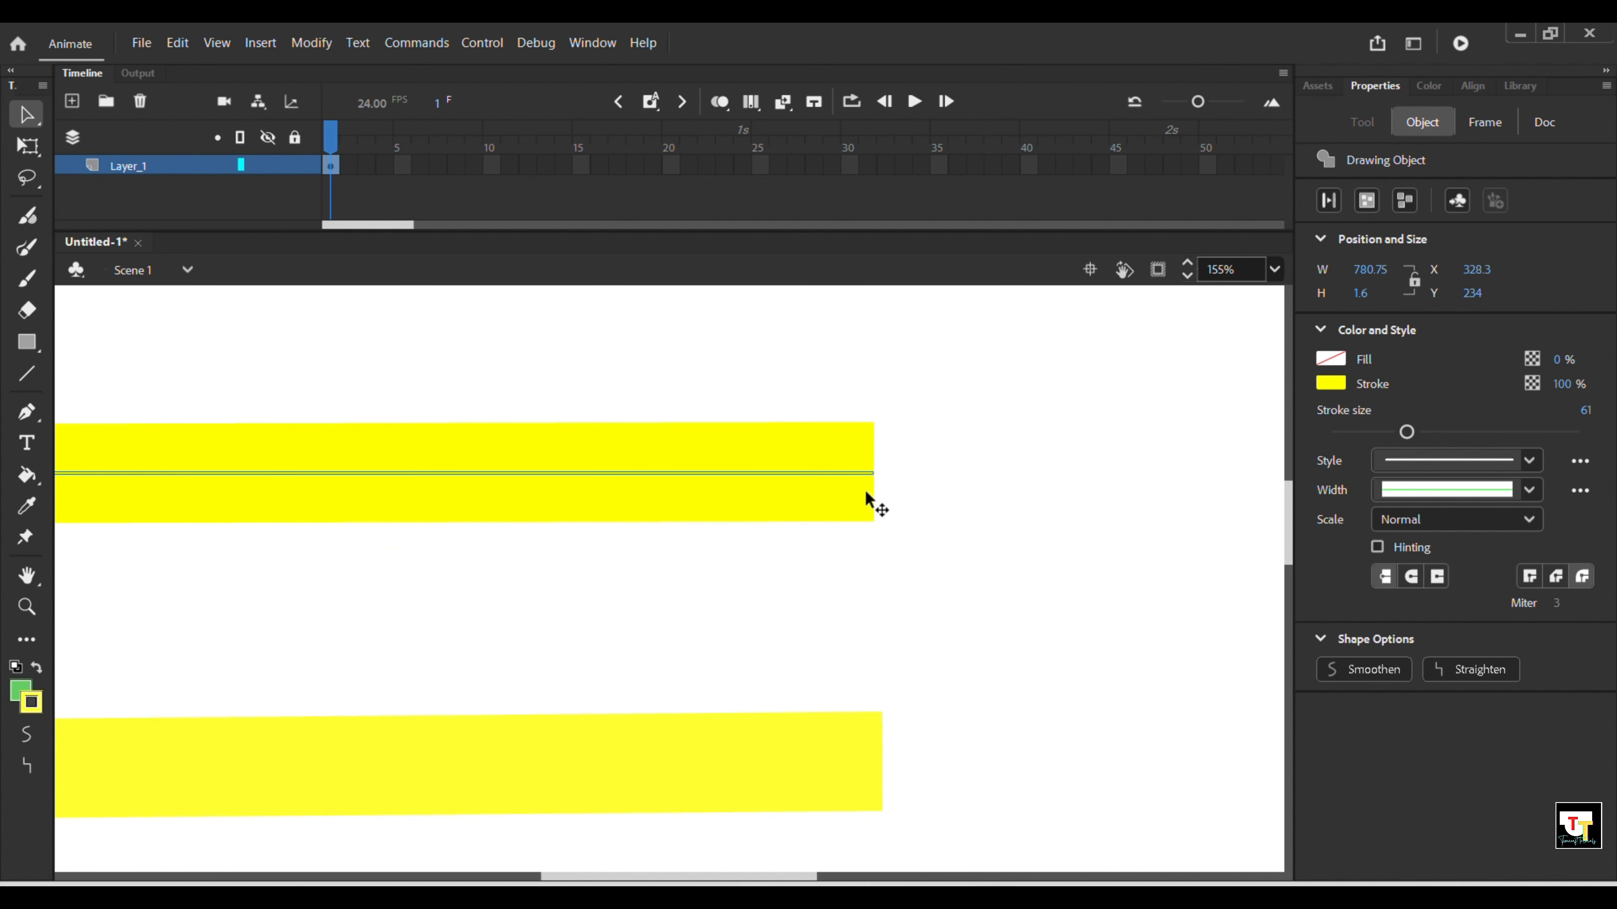
pyautogui.moveTo(877, 474)
pyautogui.mouseDown()
pyautogui.moveTo(884, 451)
pyautogui.moveTo(873, 473)
pyautogui.mouseUp()
pyautogui.click(823, 764)
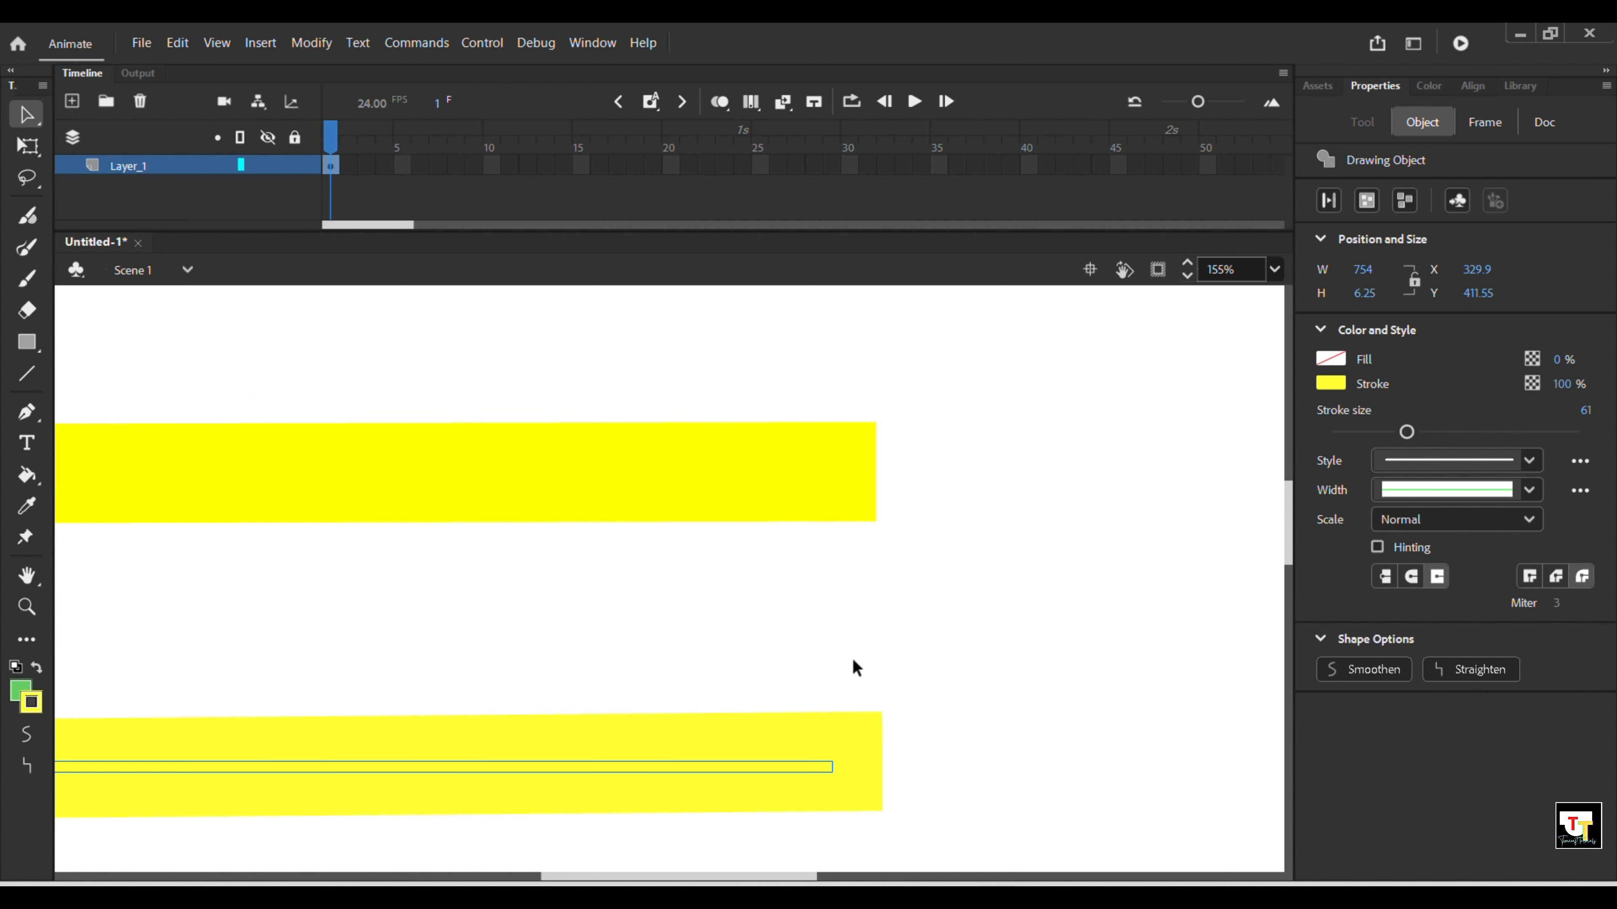
pyautogui.click(872, 499)
pyautogui.click(845, 783)
pyautogui.click(861, 485)
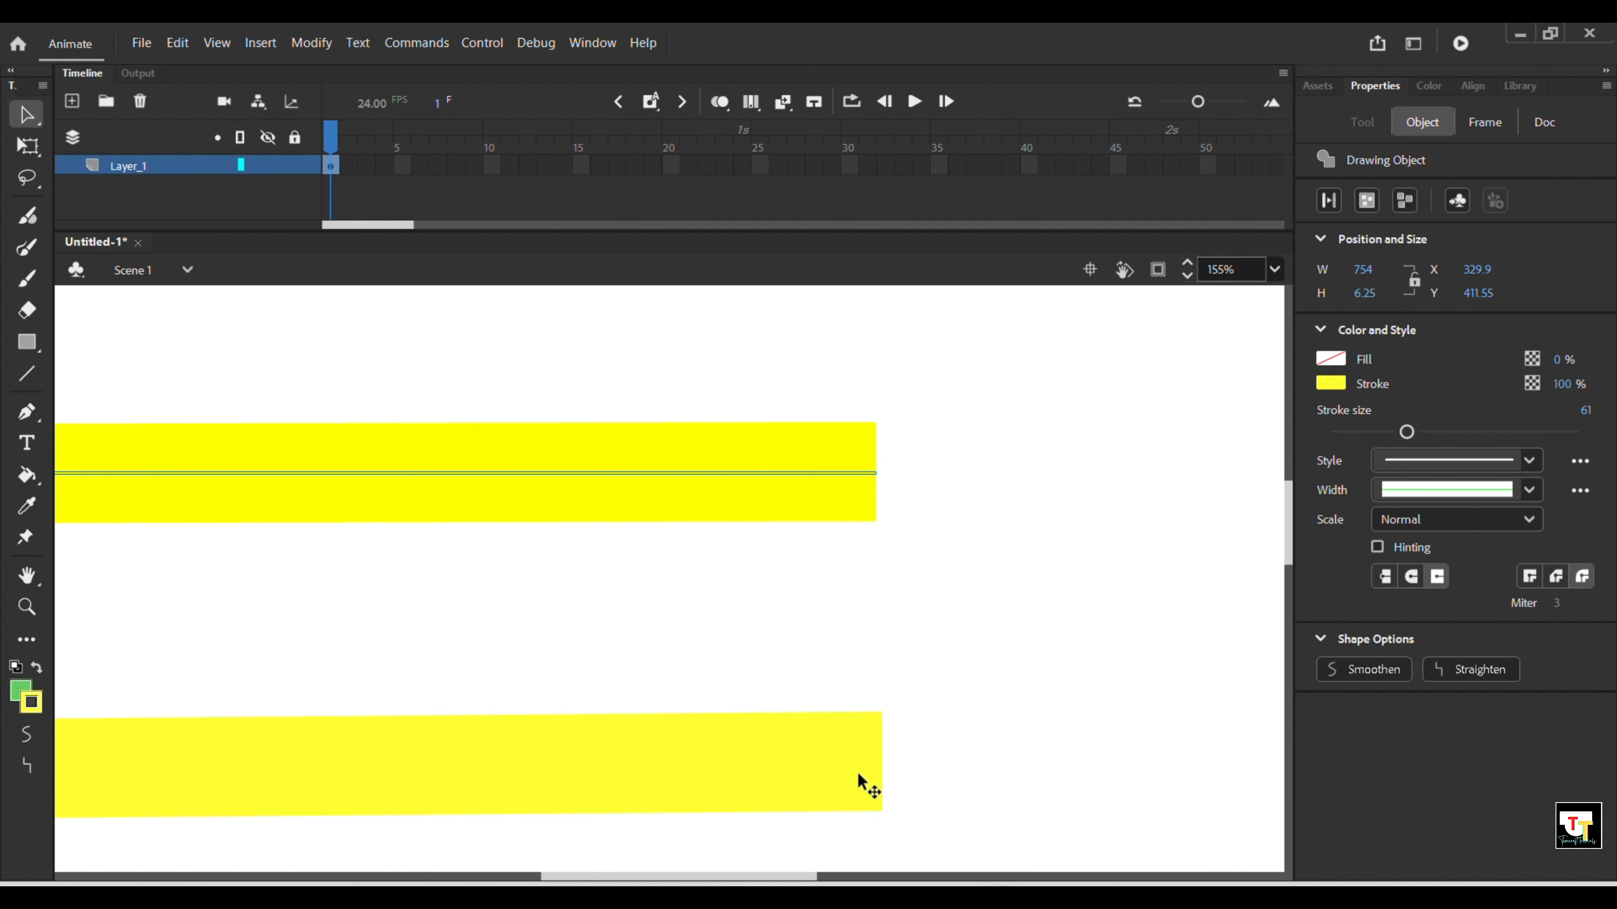
pyautogui.click(846, 799)
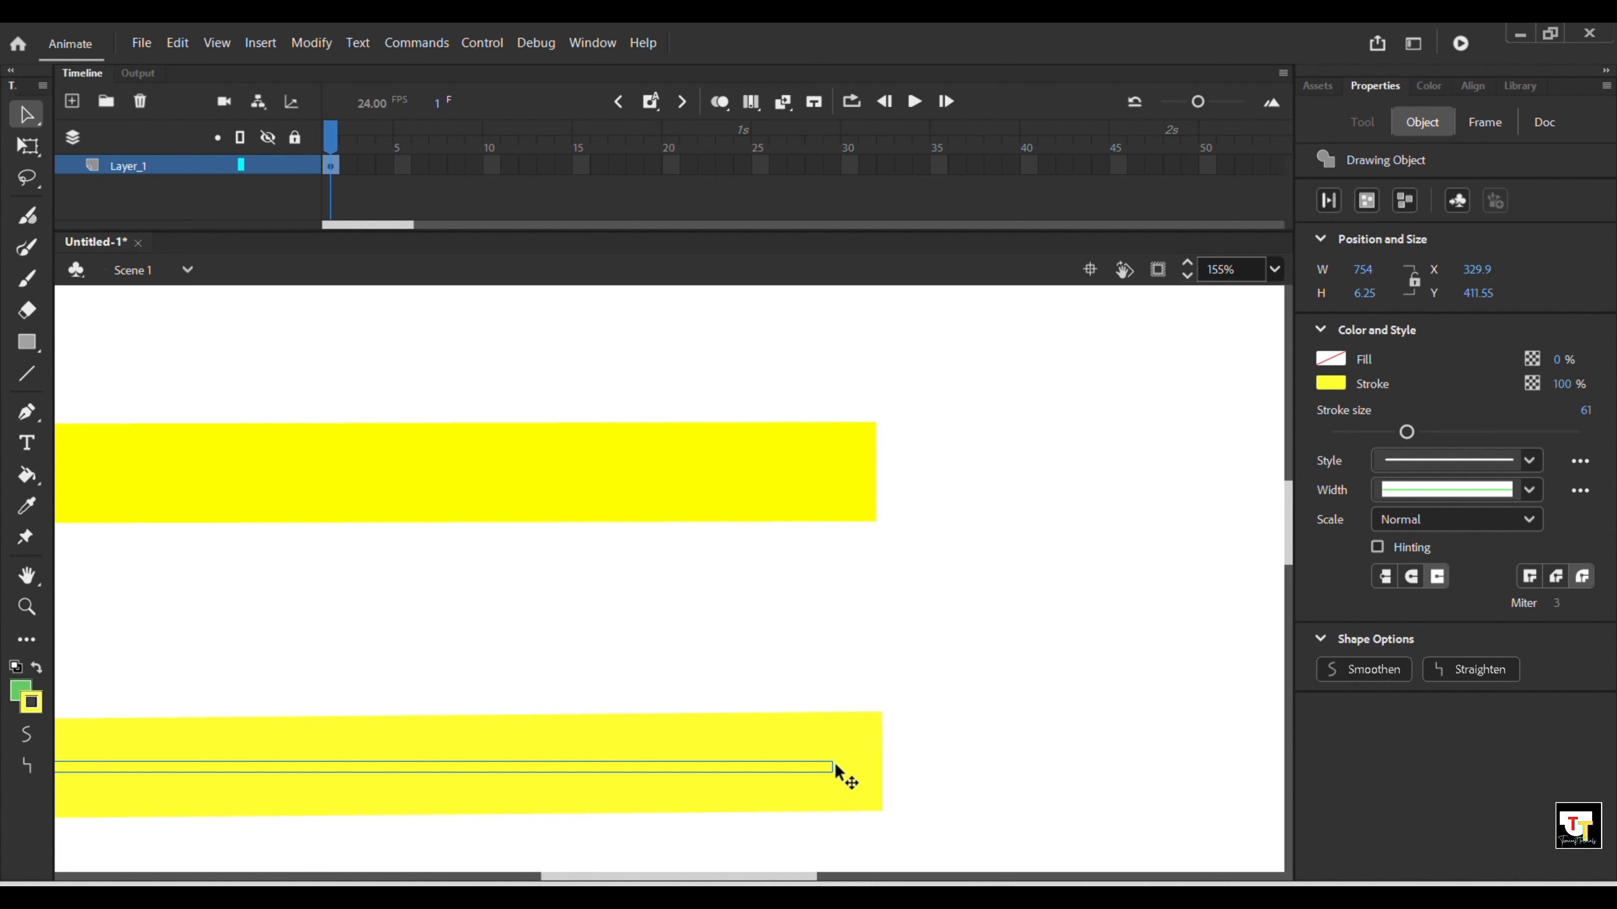
# Delete both yellow lines from the stage.
pyautogui.press('Tab')
pyautogui.press('Tab')
pyautogui.hotkey('ctrl', 'a')
pyautogui.press('Delete')
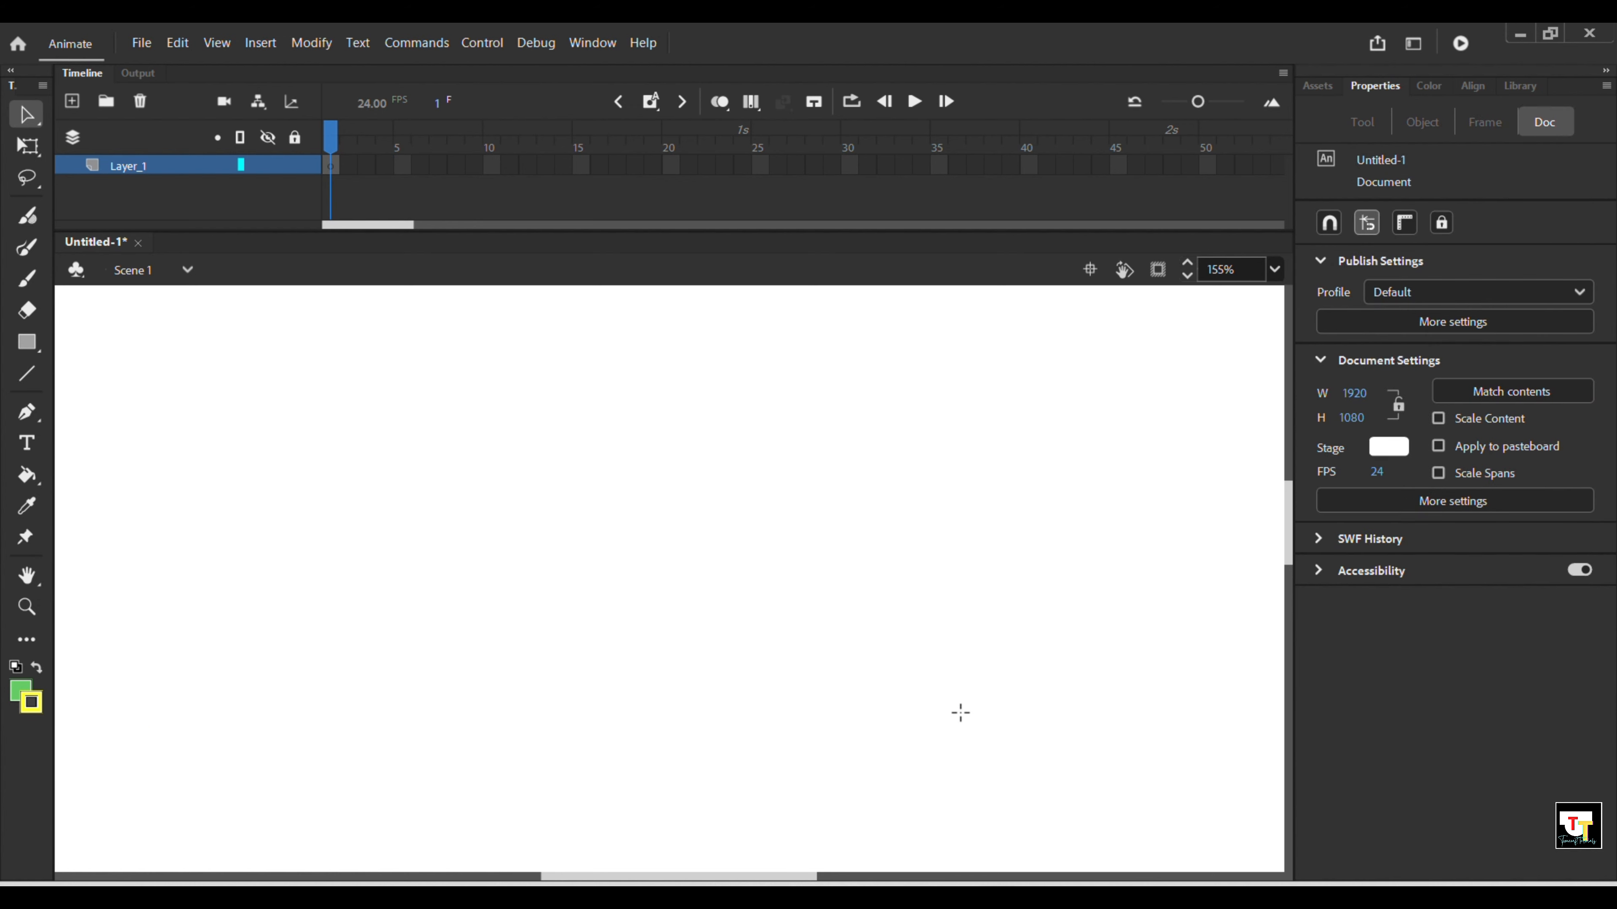
# Draw a red horizontal butt-cap line of stroke size 61, about 804 px long, in the stage's upper part, undoing the first try.
pyautogui.press('n')
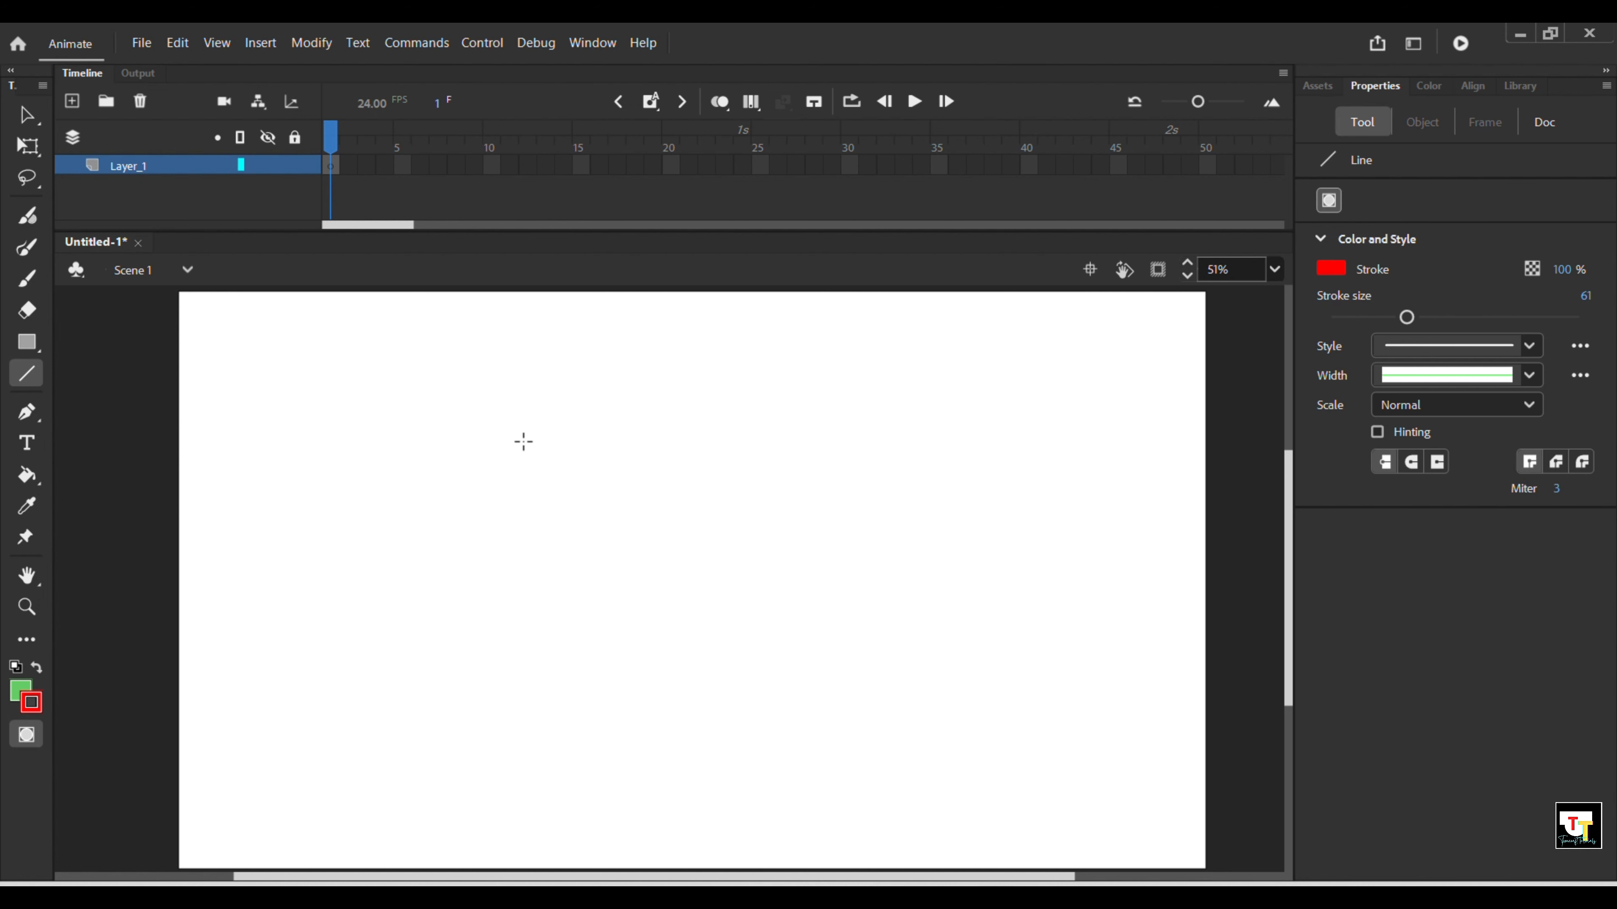
pyautogui.moveTo(401, 407); pyautogui.dragTo(889, 408)
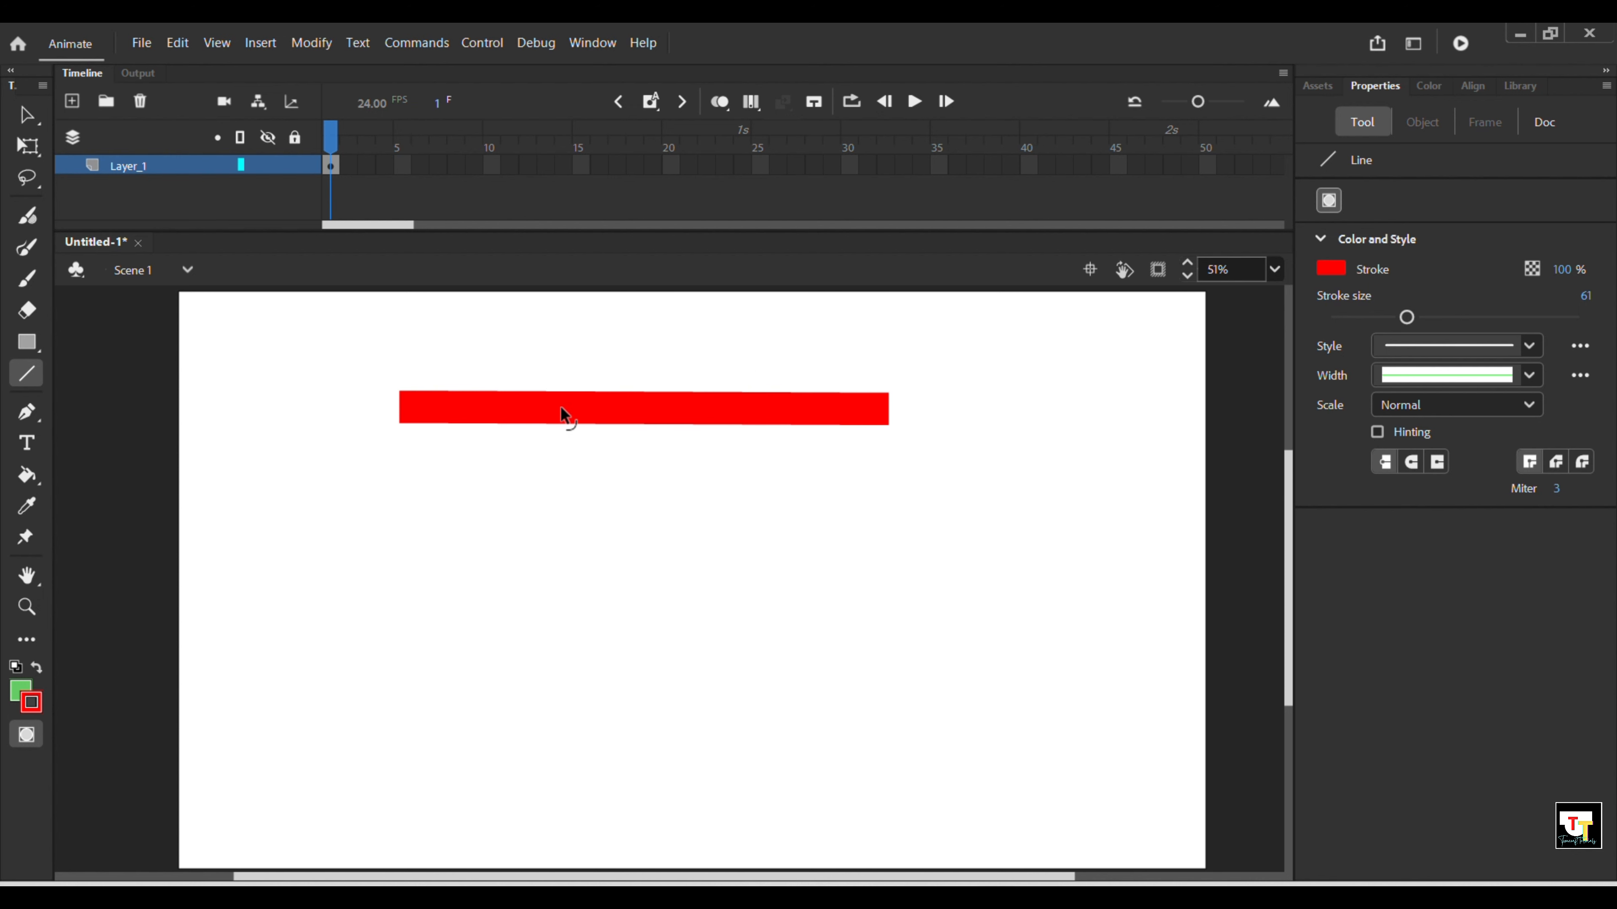
pyautogui.hotkey('ctrl', 'z')
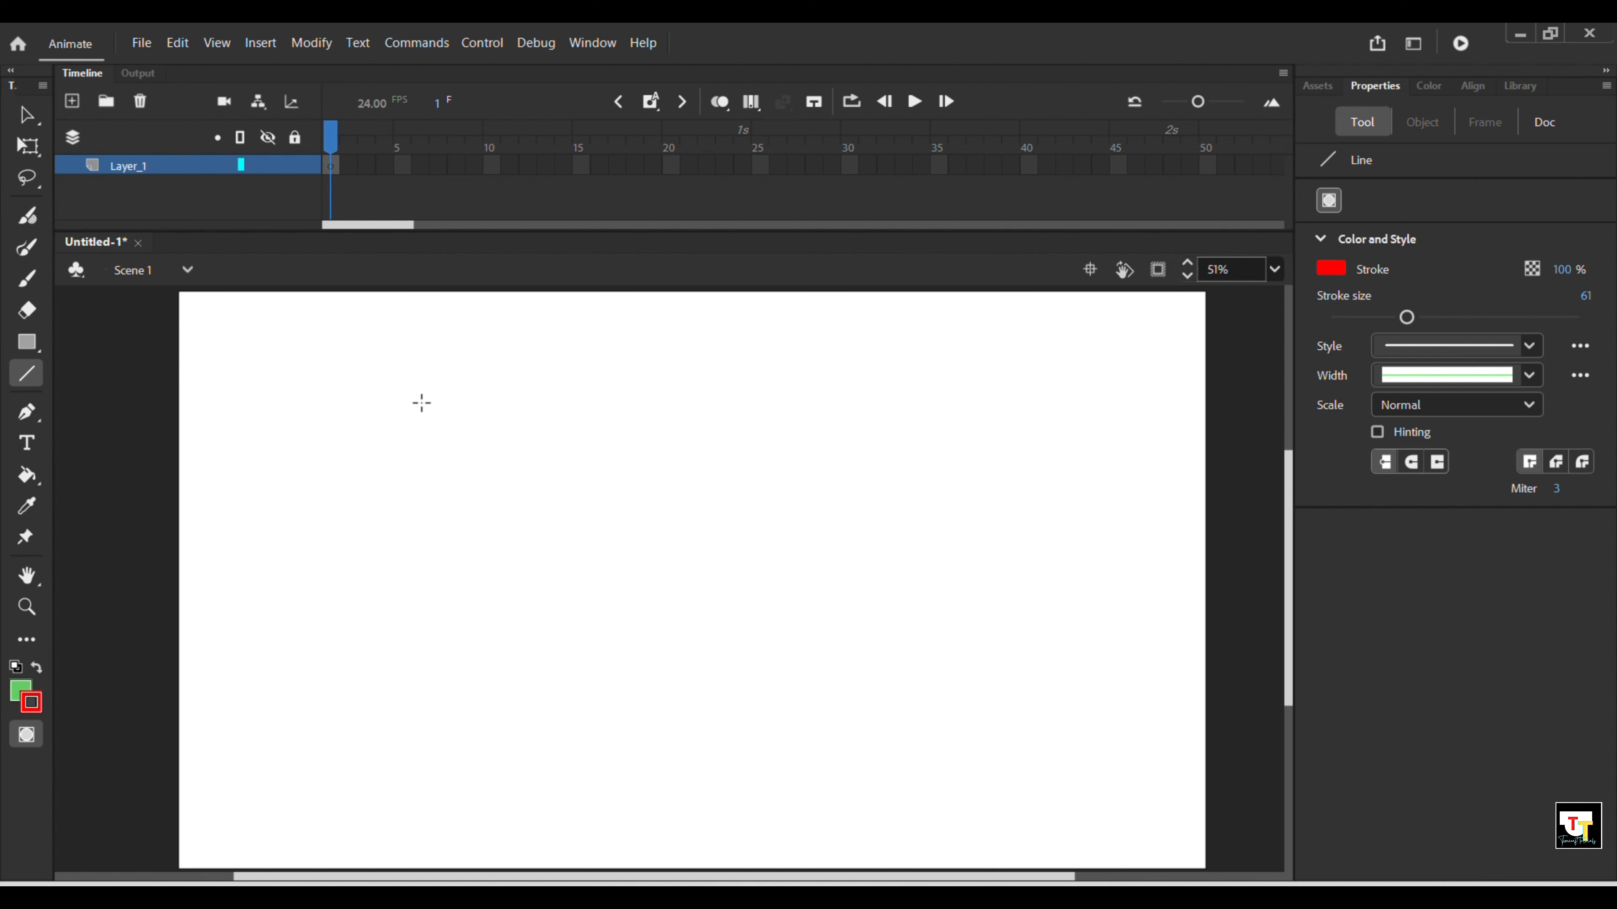
pyautogui.moveTo(420, 401)
pyautogui.mouseDown()
pyautogui.moveTo(779, 383)
pyautogui.moveTo(851, 400)
pyautogui.mouseUp()
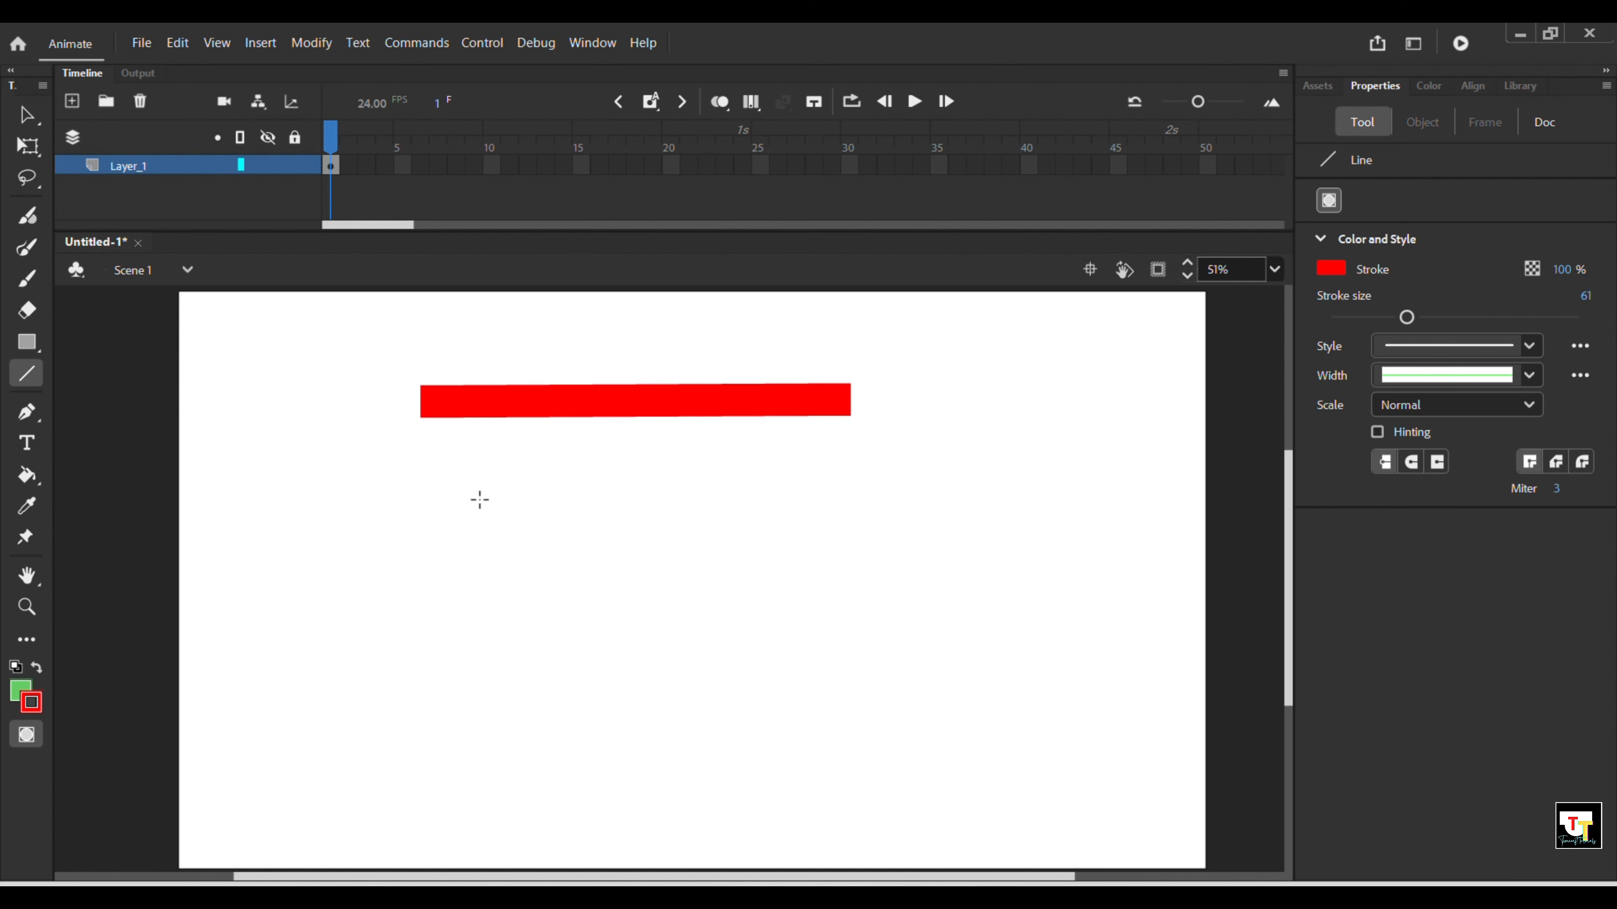
# Convert the red line to a fill and undo the conversion.
pyautogui.press('v')
pyautogui.click(740, 403)
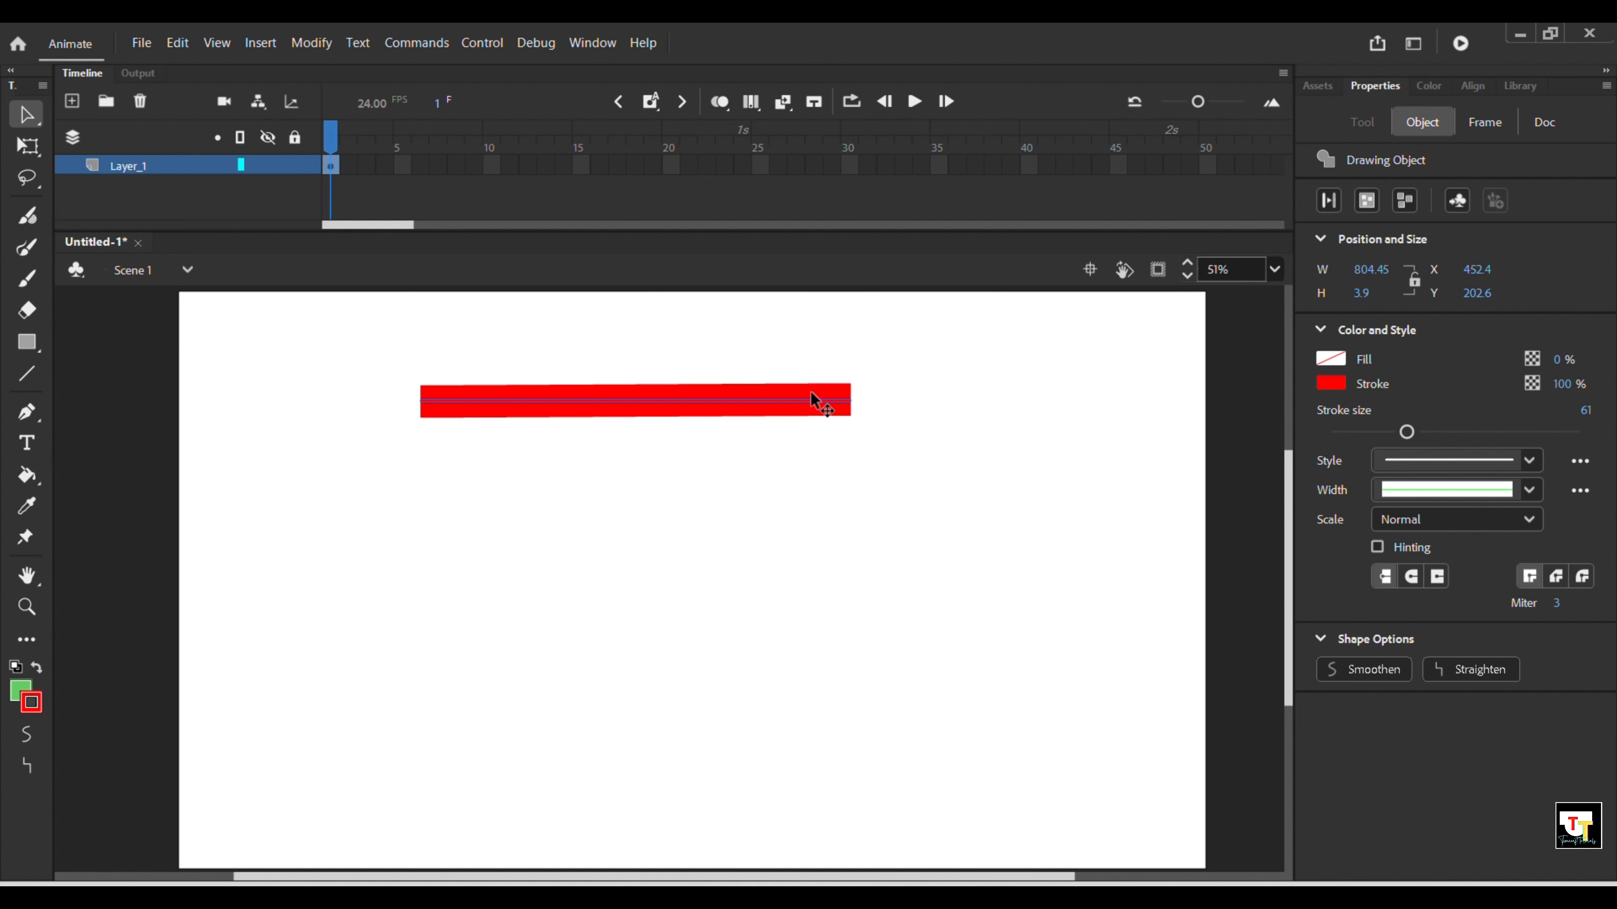
pyautogui.click(1324, 208)
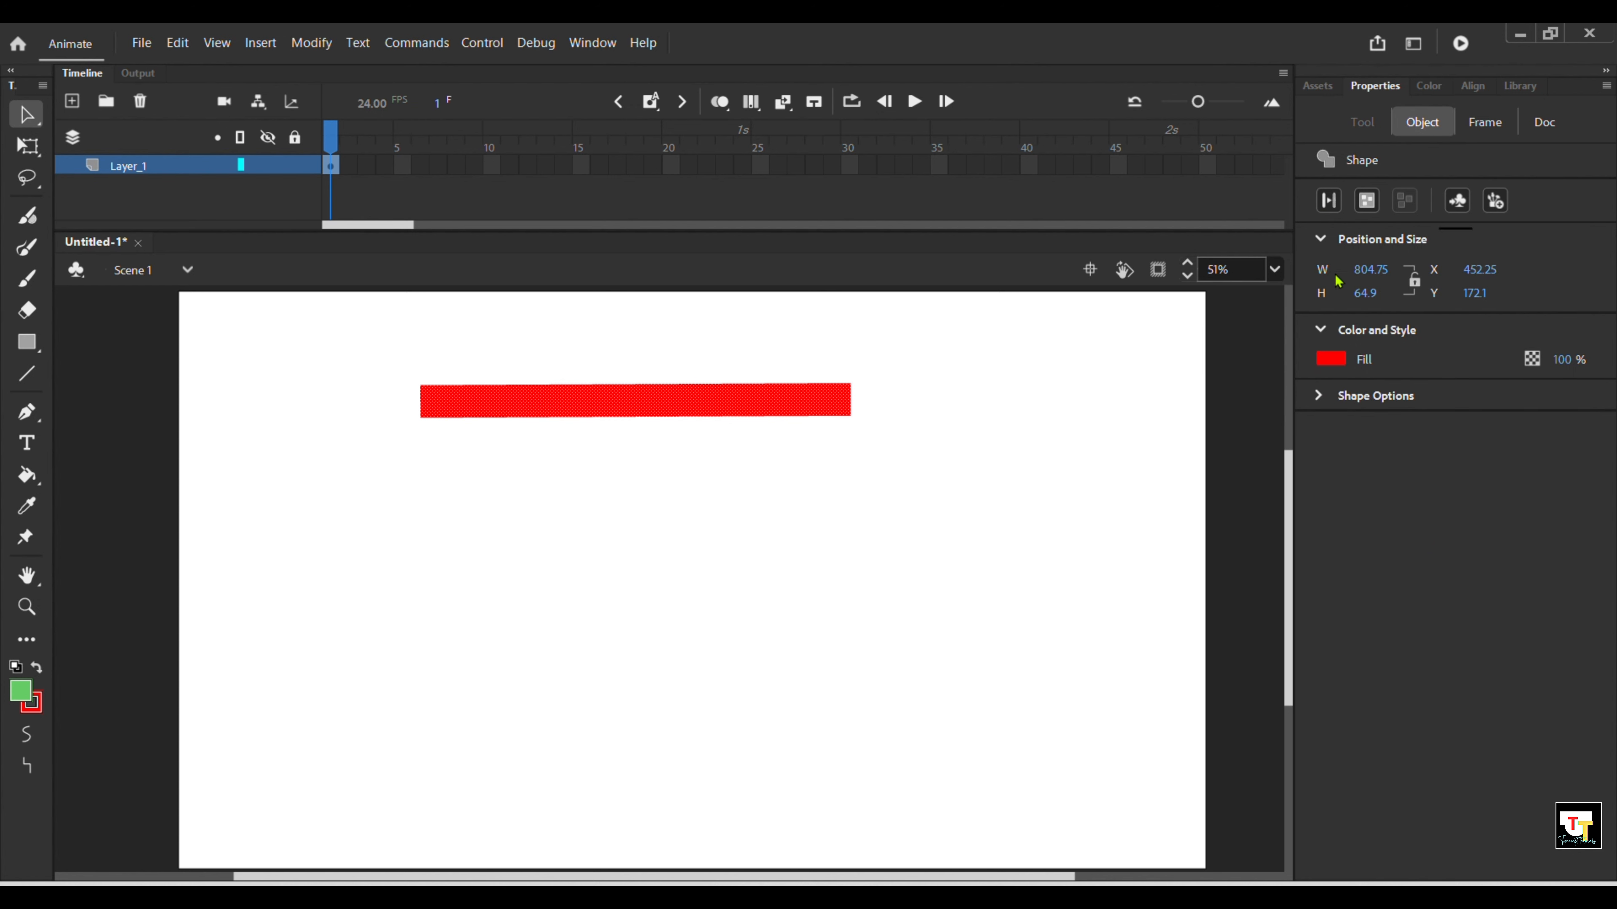
pyautogui.hotkey('ctrl', 'z')
pyautogui.hotkey('ctrl', 'z')
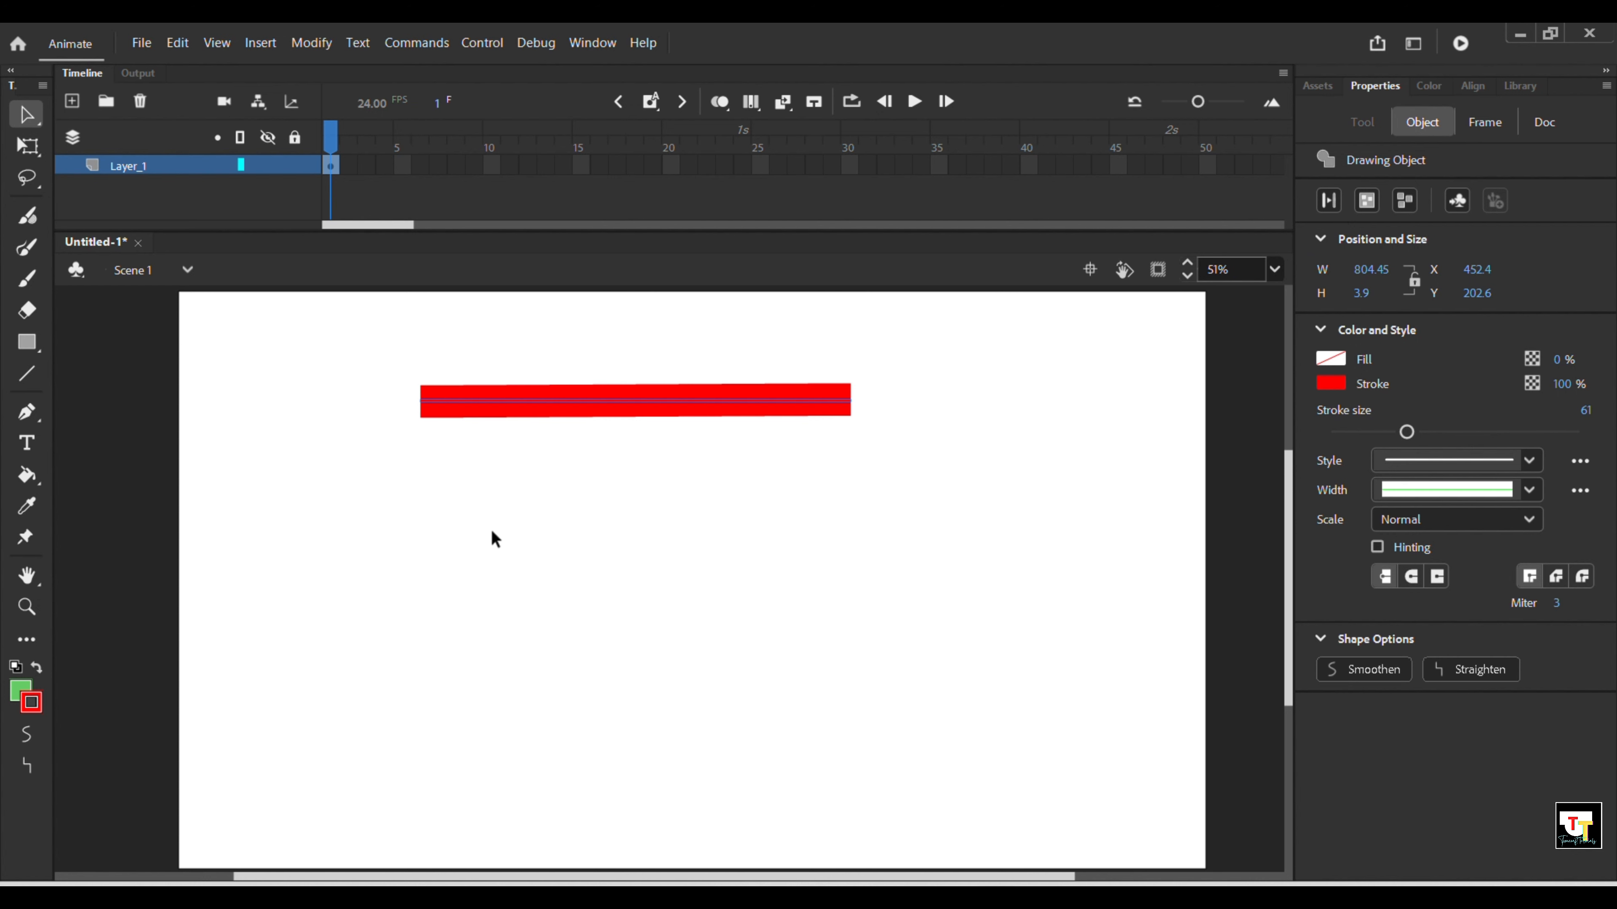
# With object drawing mode off, draw a second red line about 779 px long beneath the first one using the Line tool.
pyautogui.press('n')
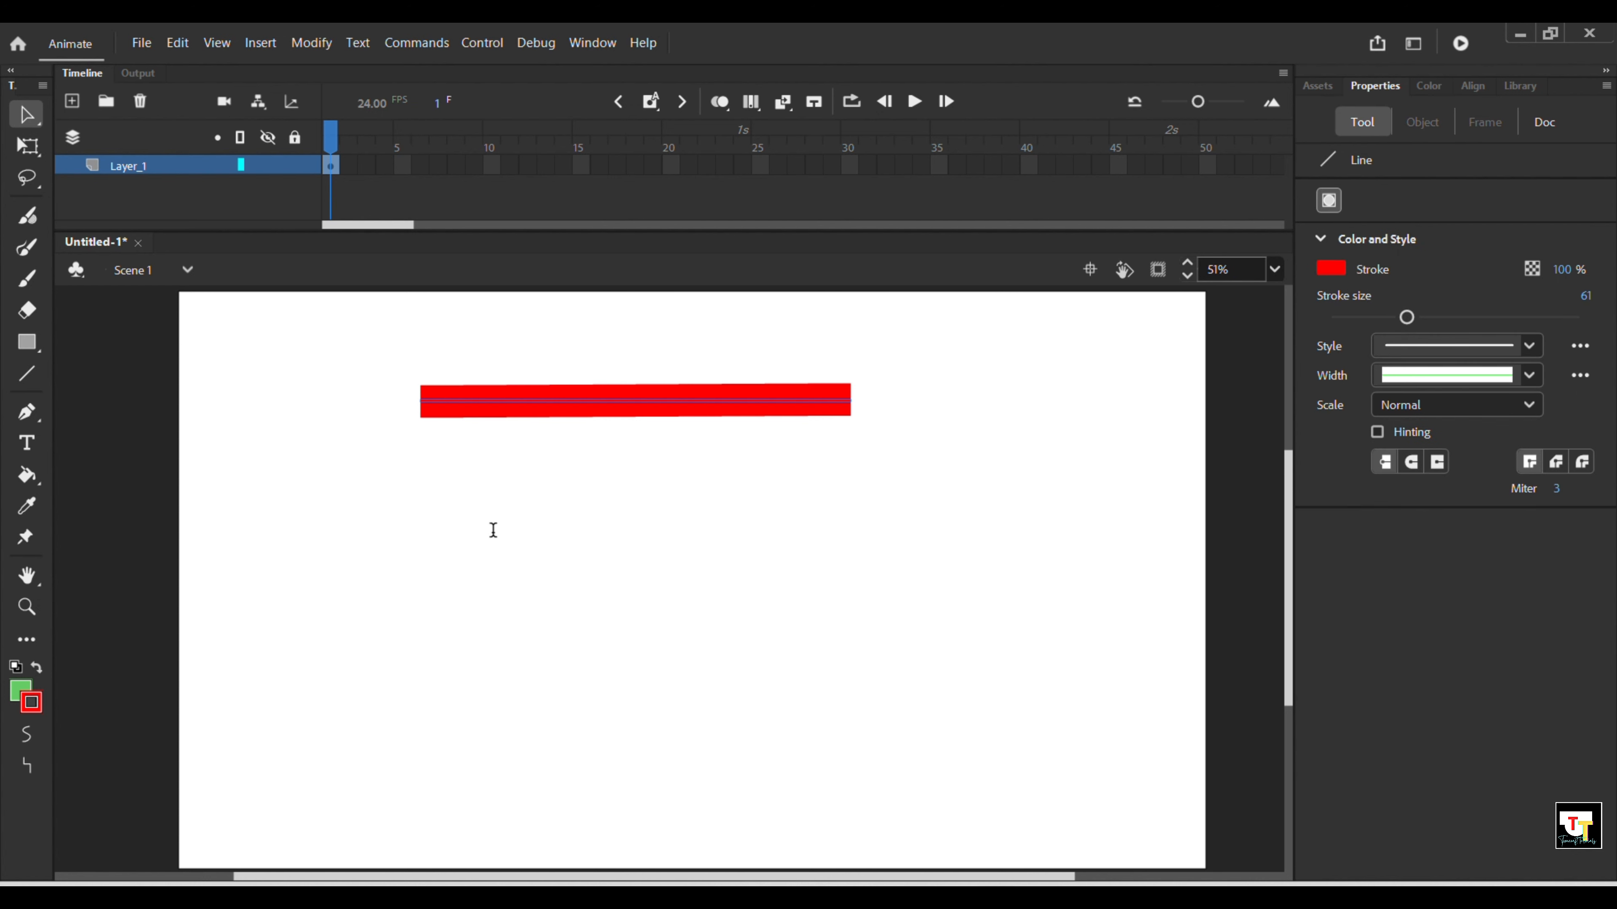
pyautogui.click(23, 737)
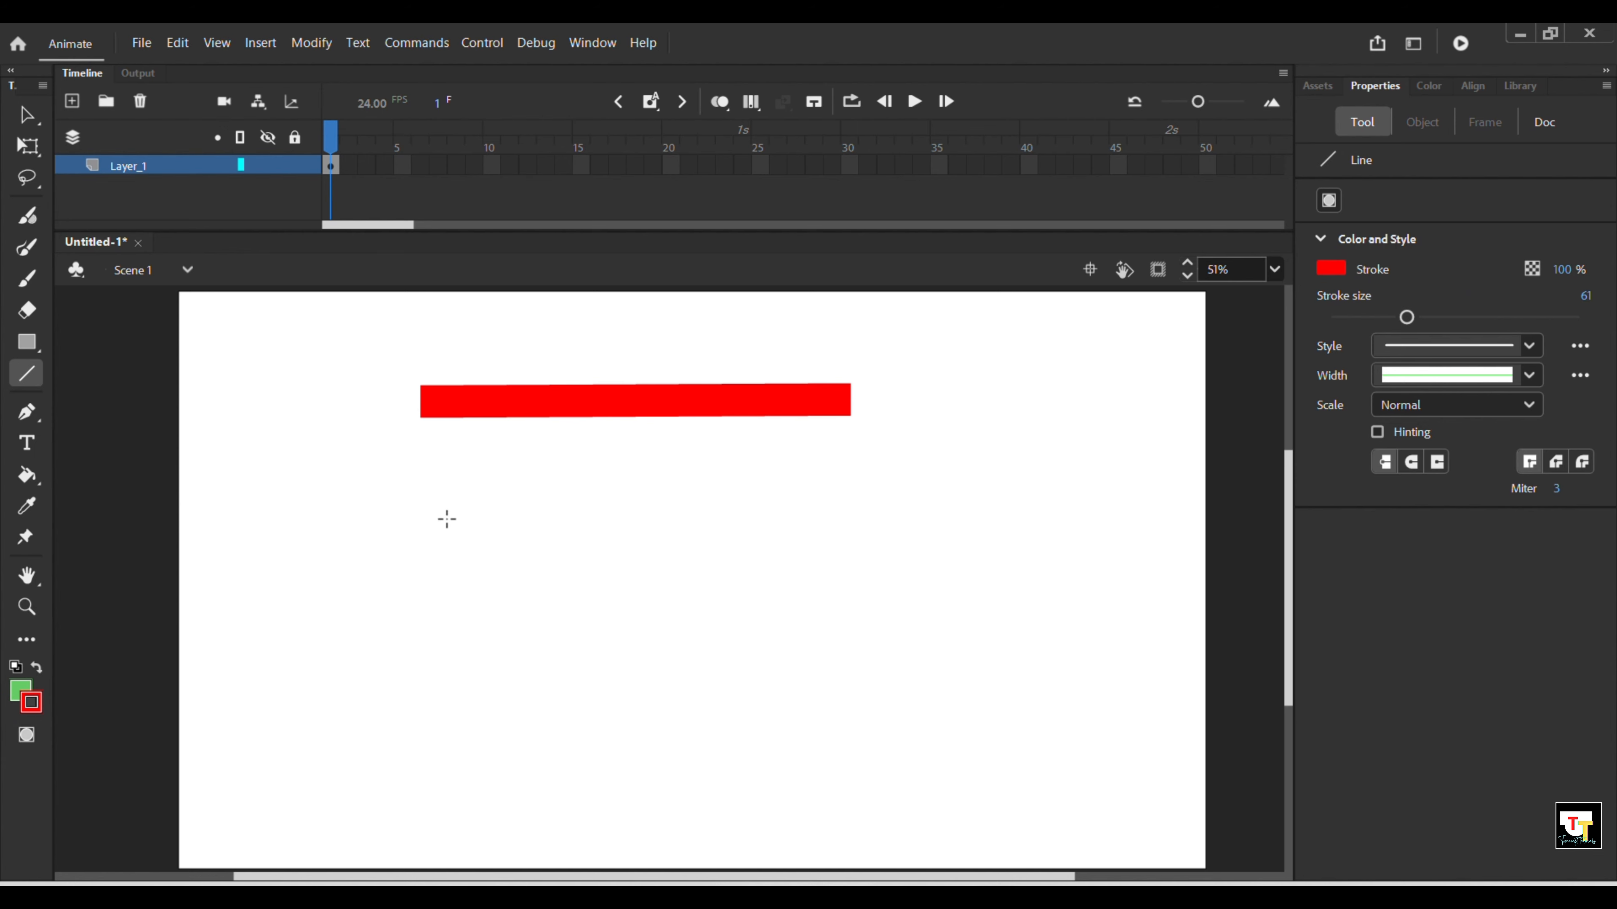
pyautogui.moveTo(430, 492); pyautogui.dragTo(843, 491)
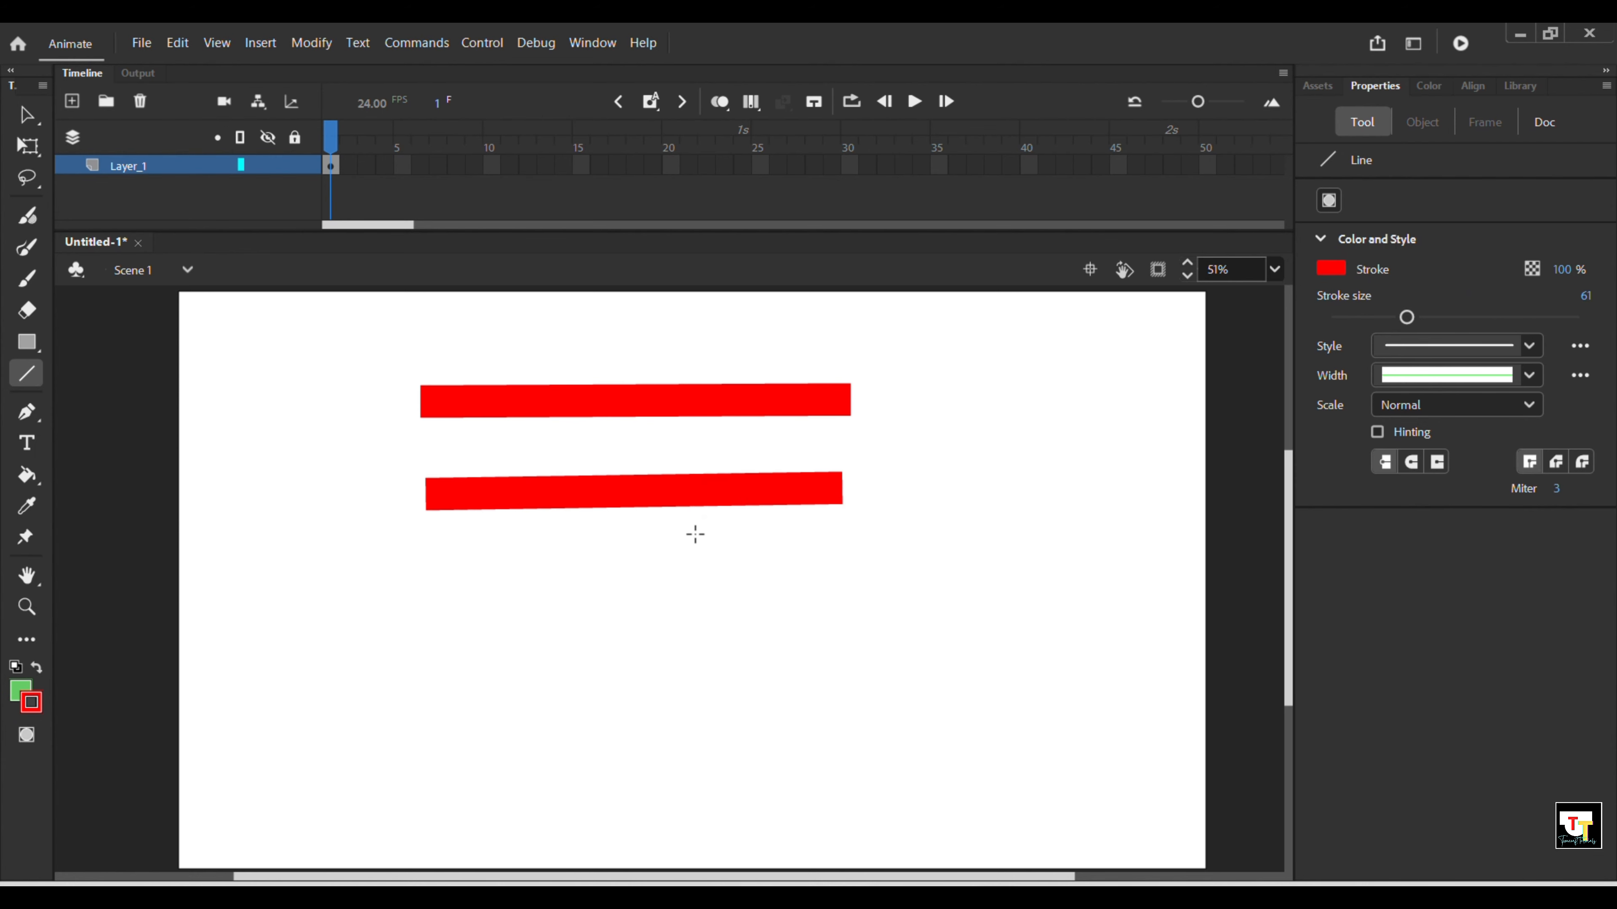
# Convert the lower red line from a shape to a drawing object, break it apart, and deselect it.
pyautogui.press('v')
pyautogui.click(703, 501)
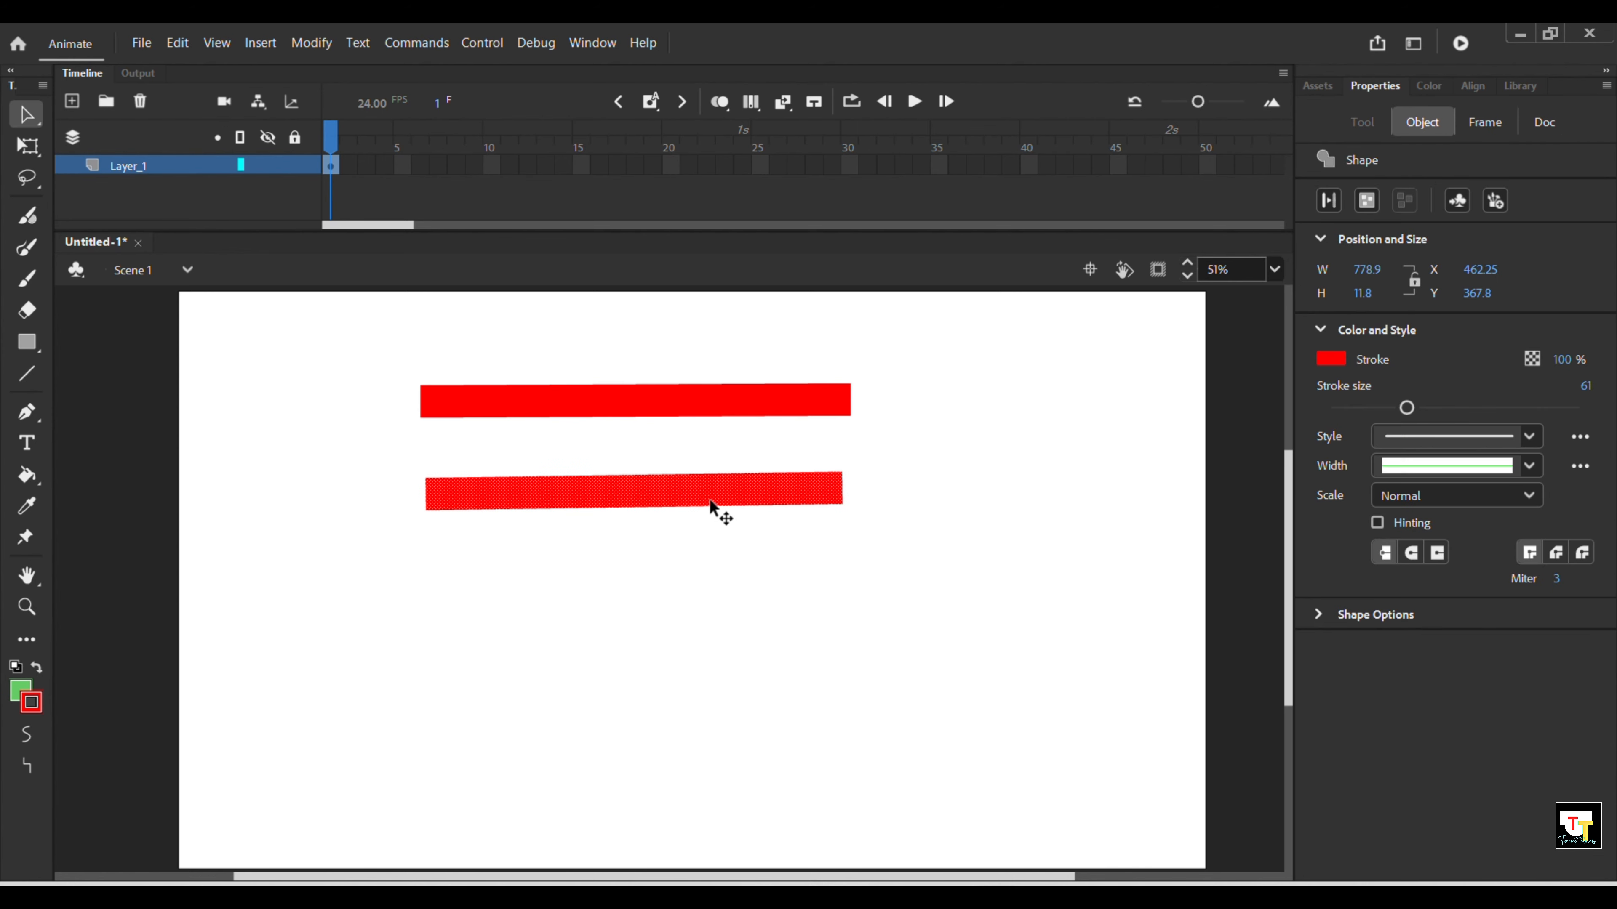
pyautogui.click(1368, 202)
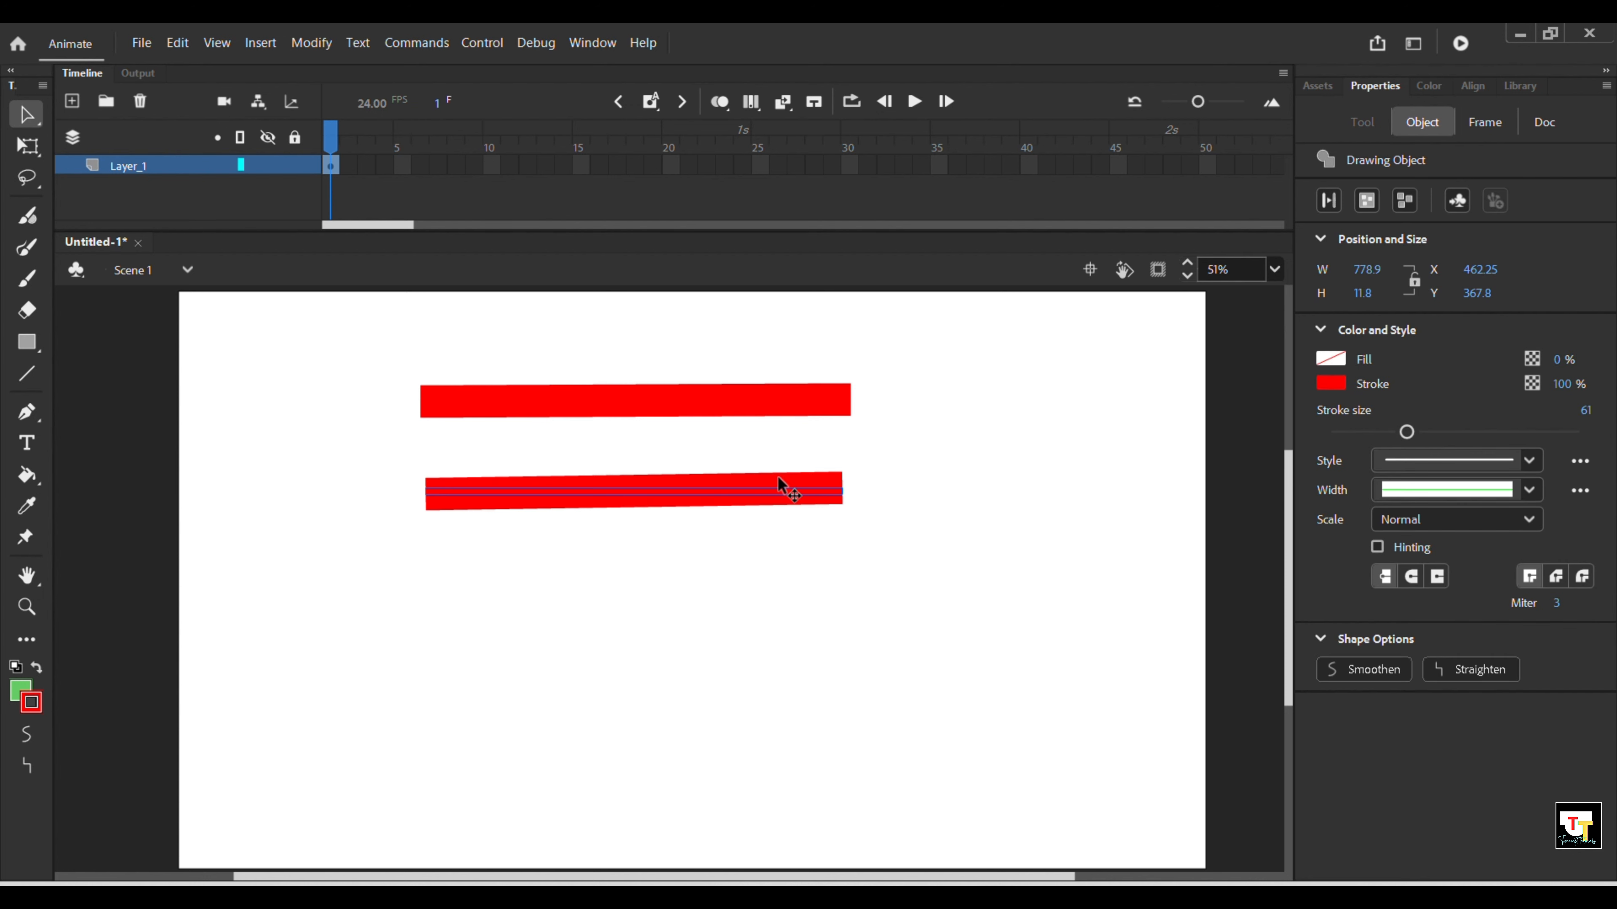
pyautogui.click(1405, 201)
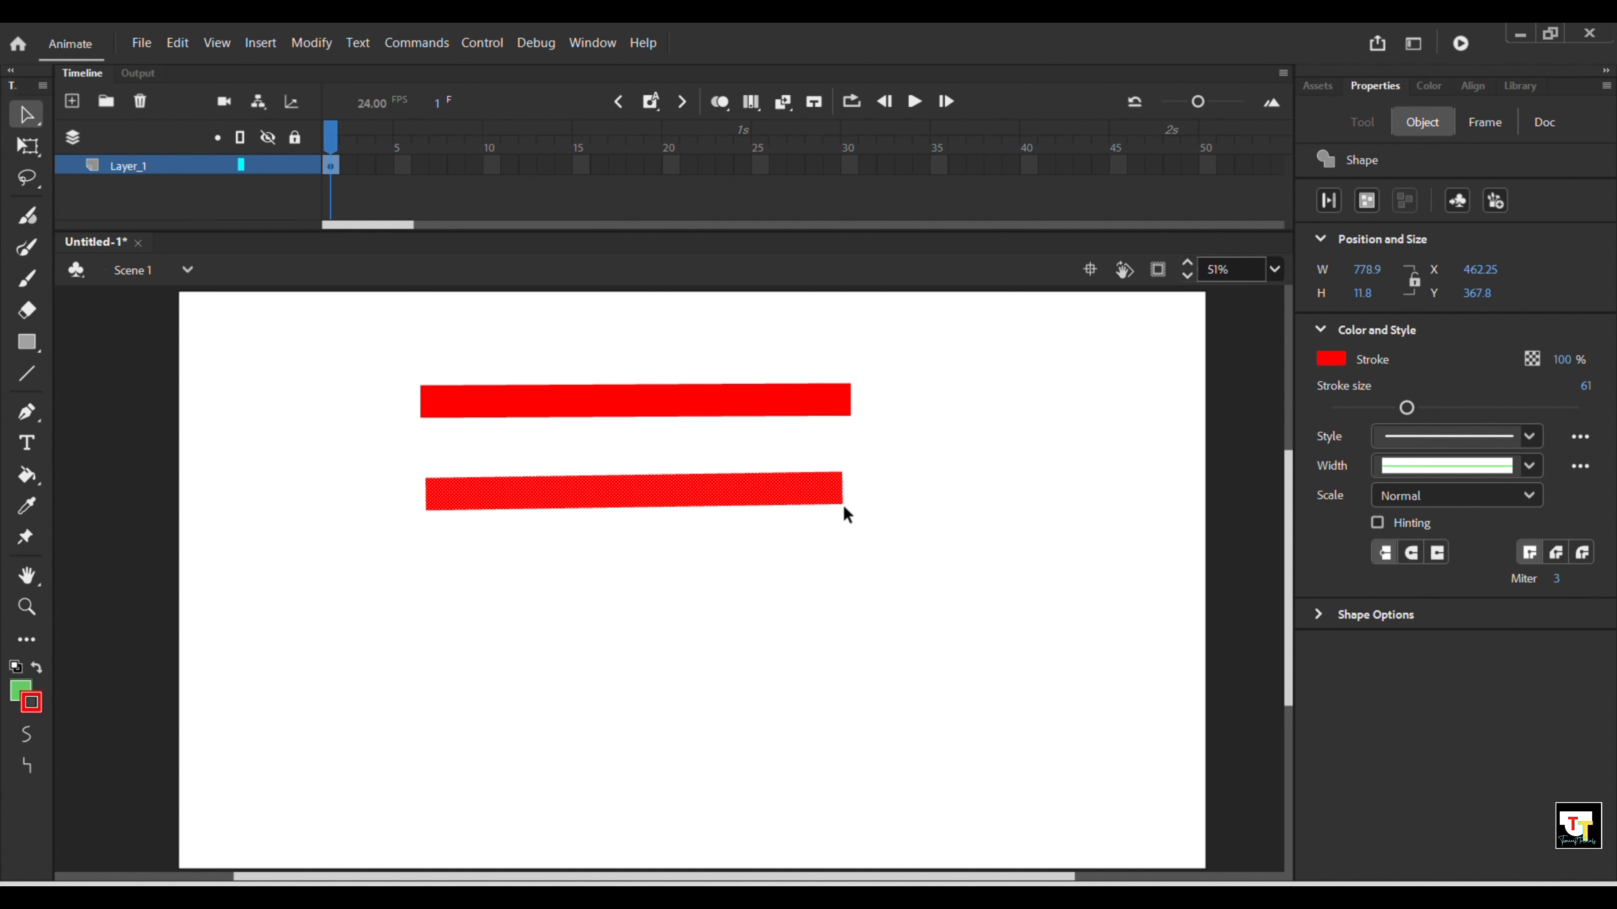
pyautogui.click(771, 521)
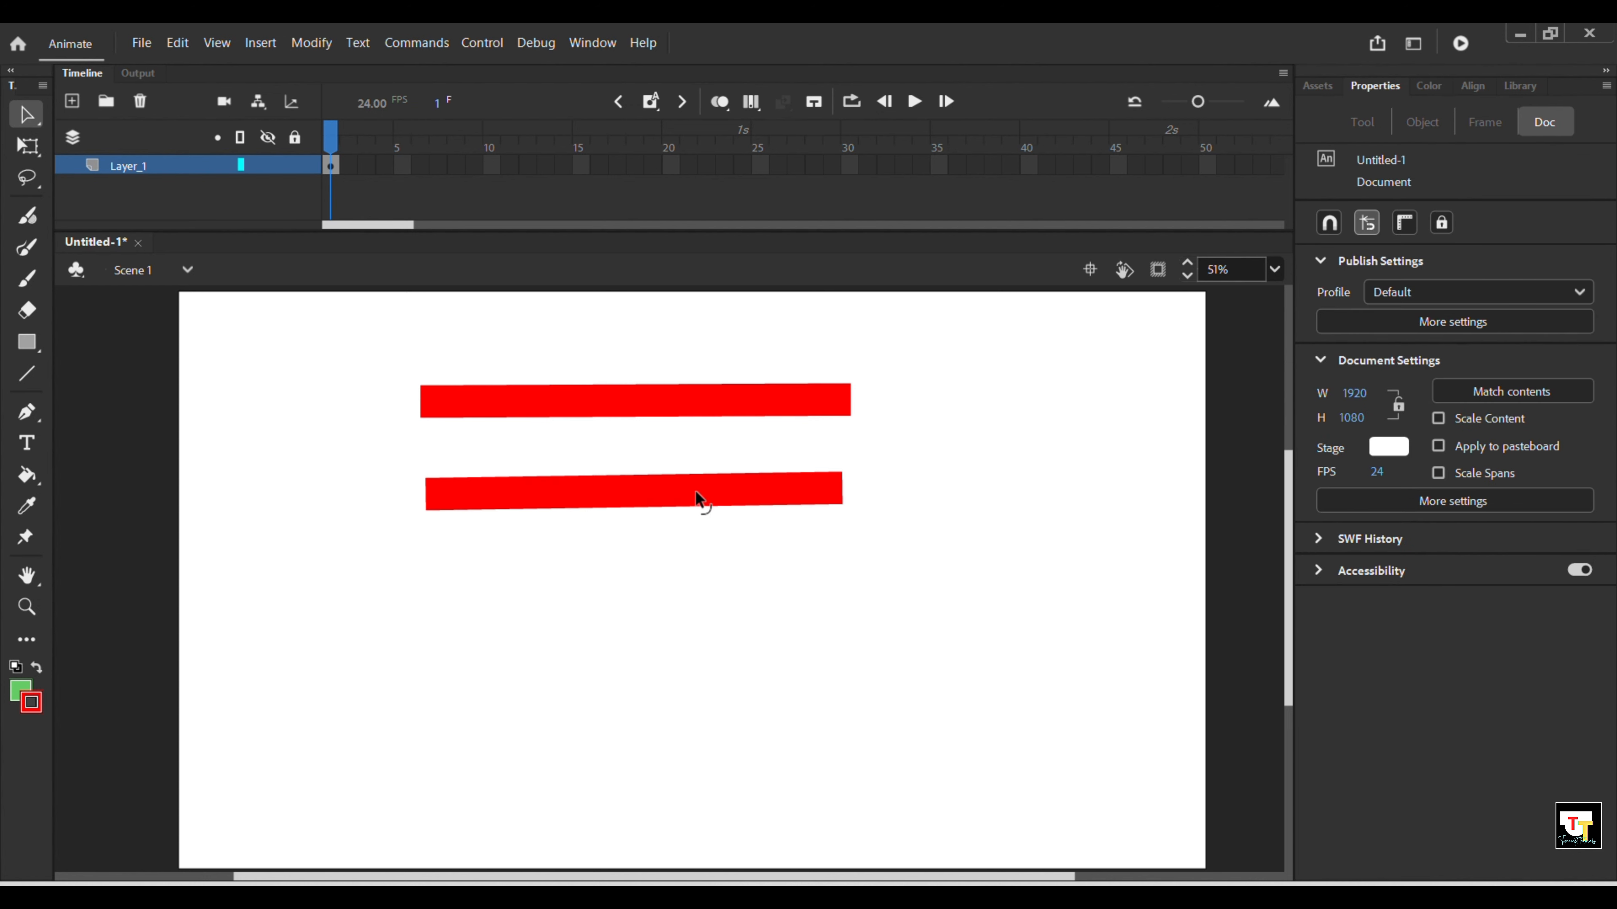
# Reselect the lower red line, turn it into a drawing object once more, and break it back into a shape.
pyautogui.click(701, 500)
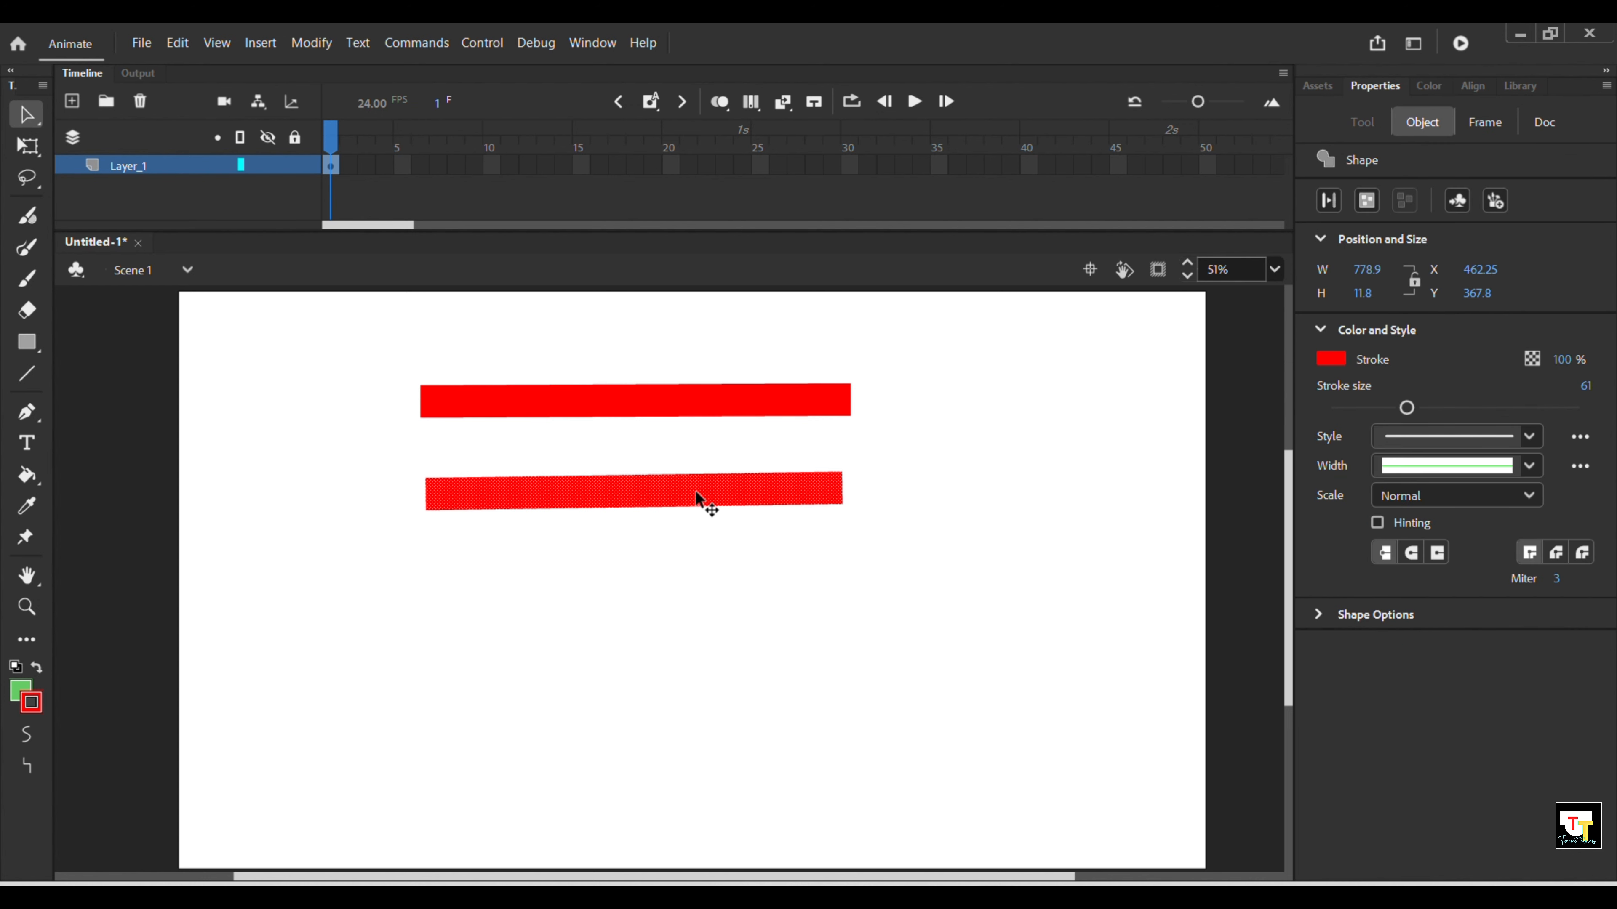
pyautogui.click(908, 495)
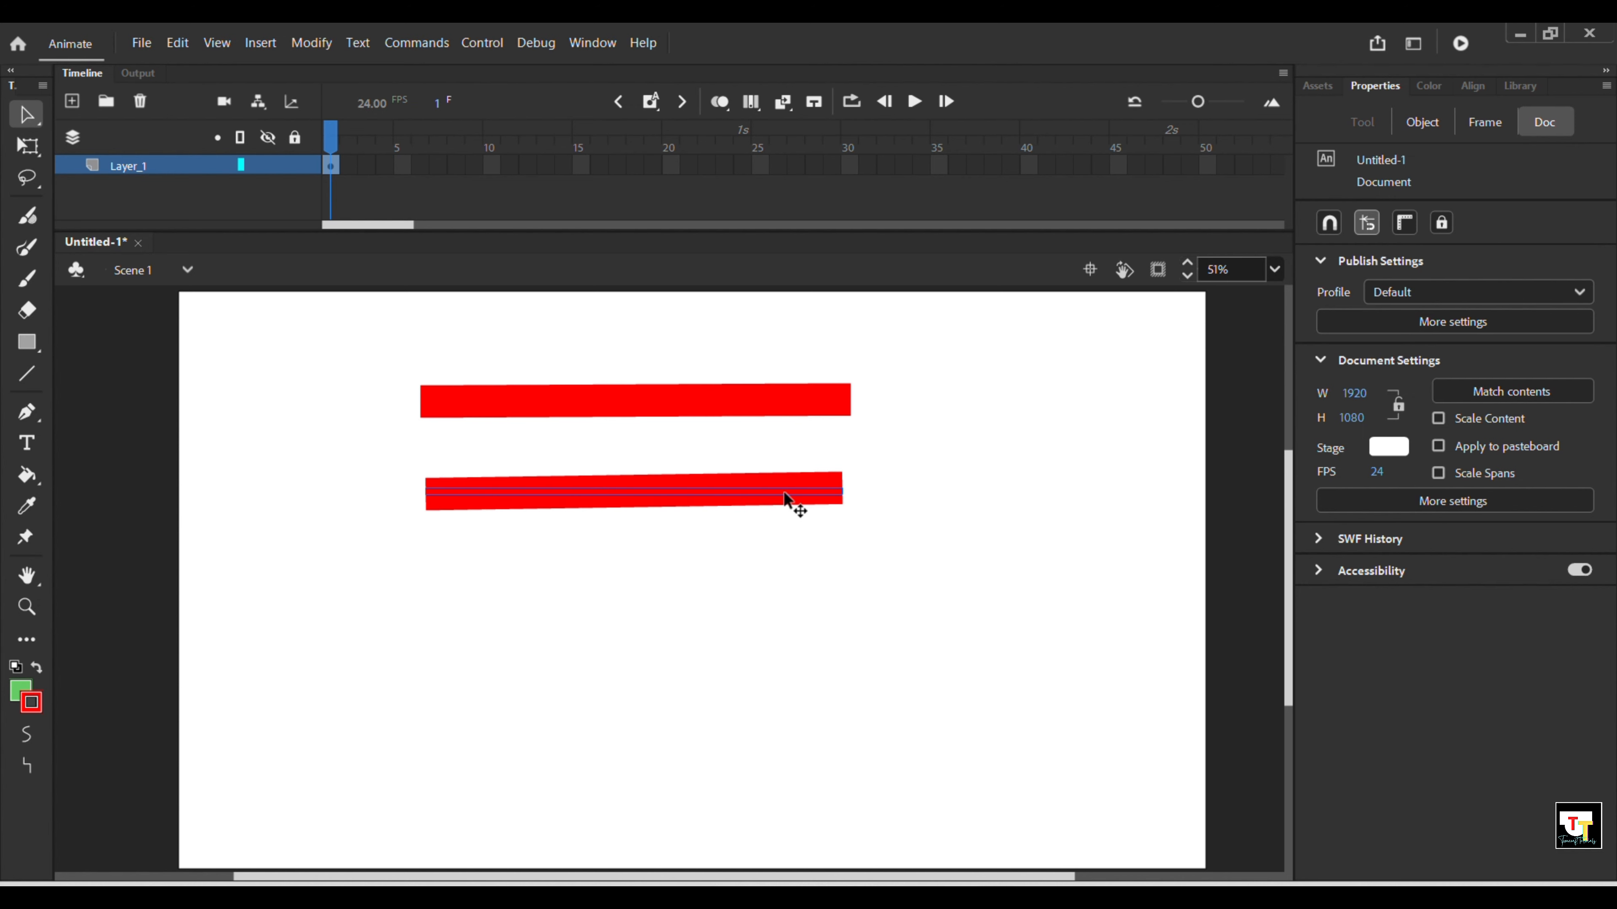
pyautogui.hotkey('ctrl', 'b')
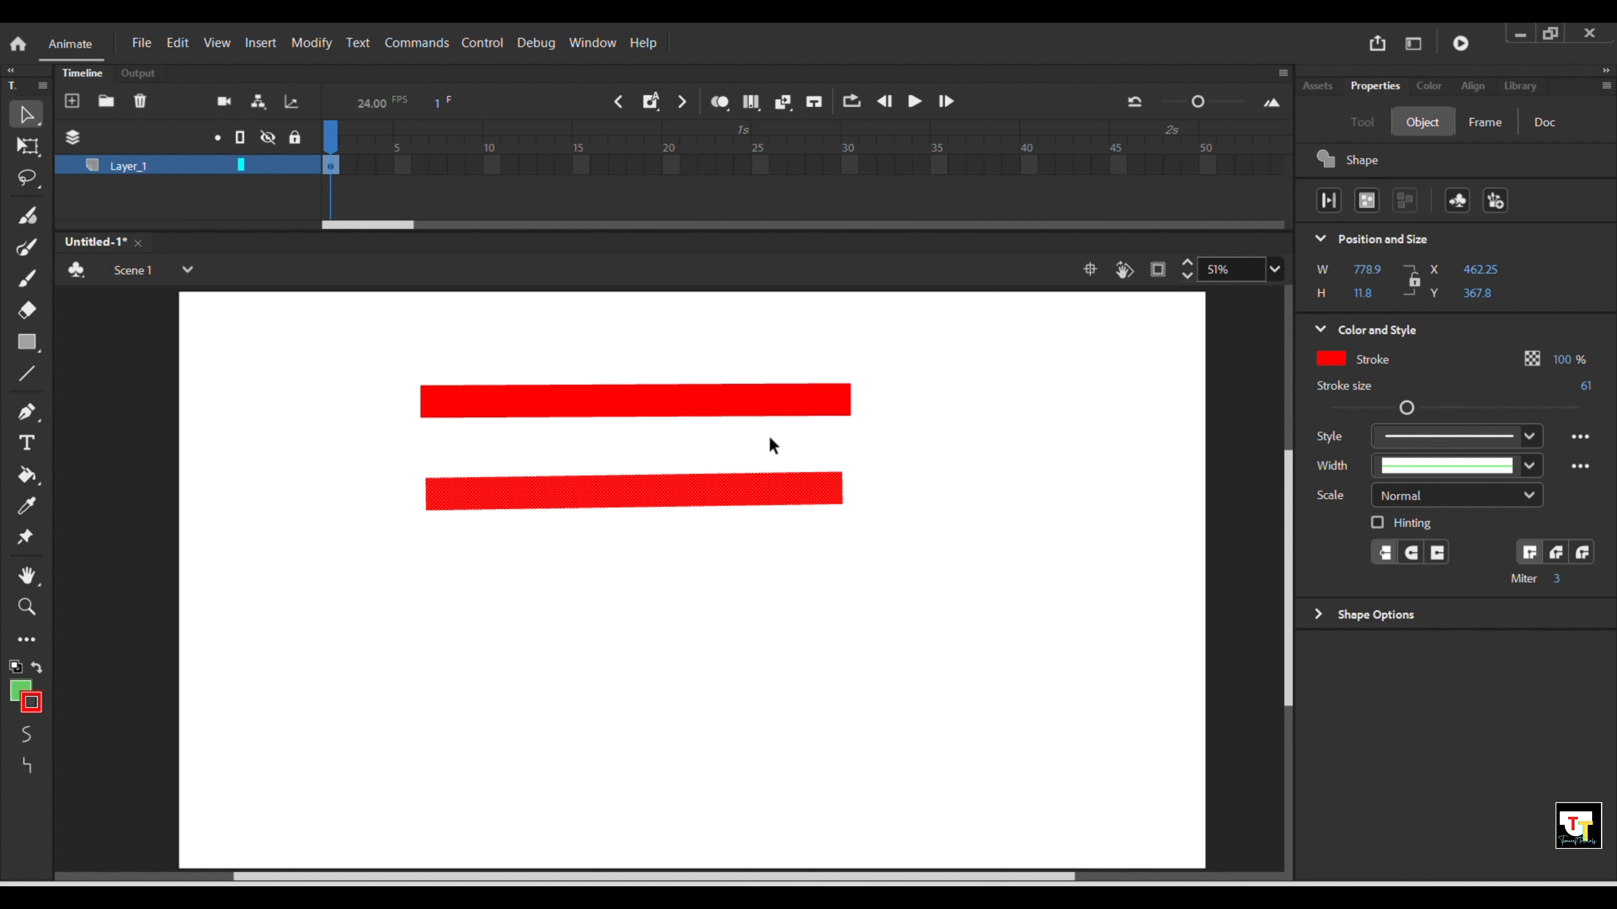
pyautogui.click(897, 563)
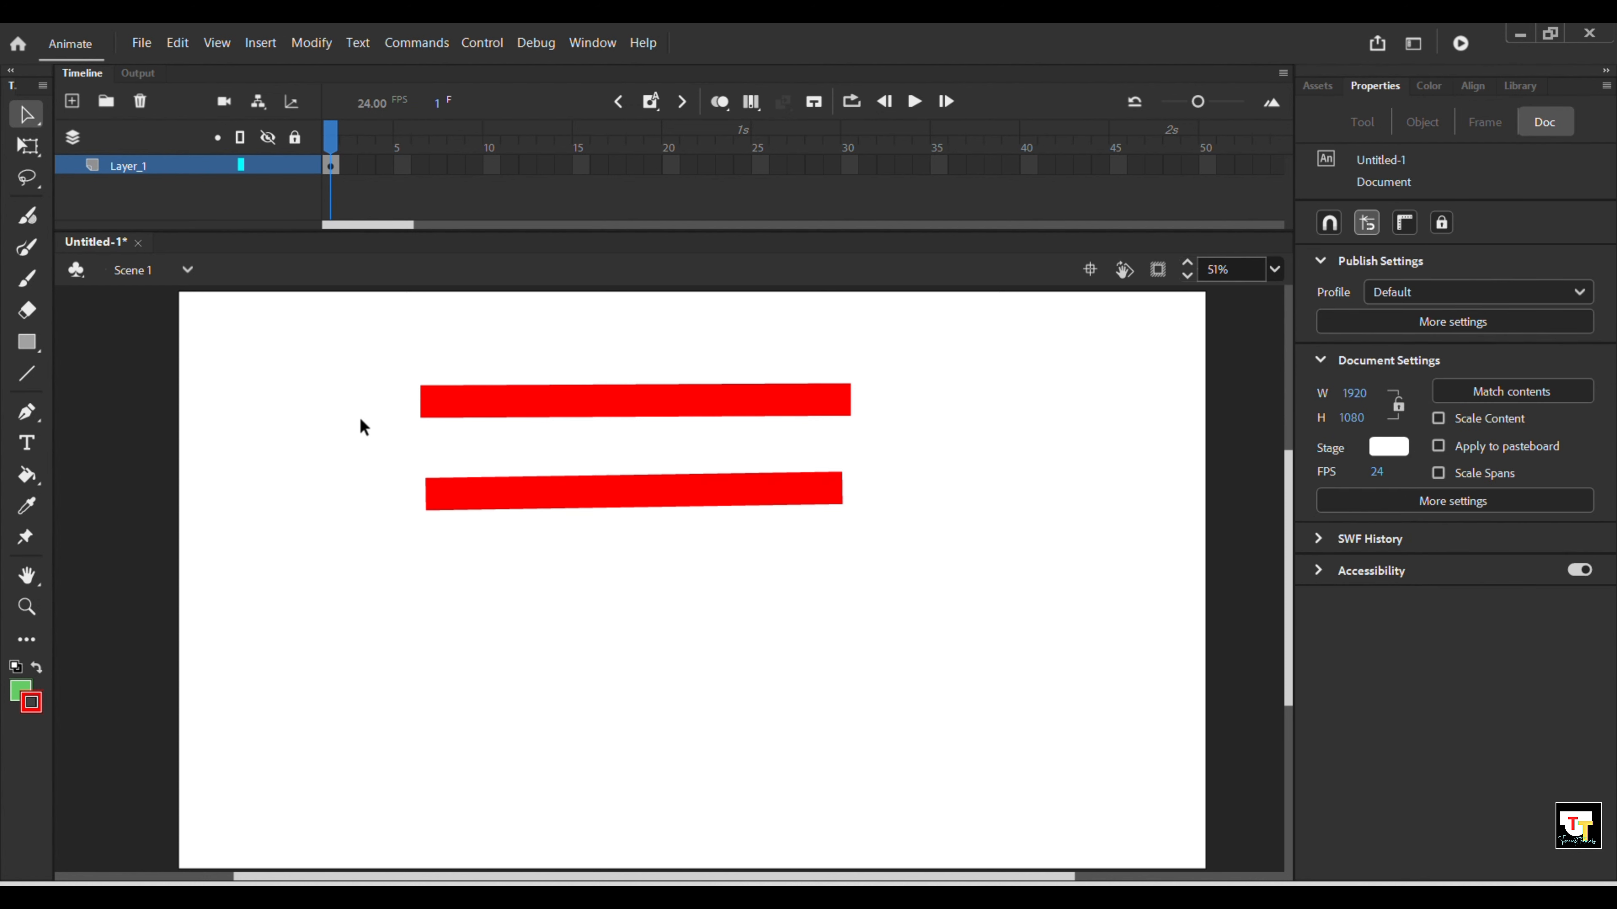
# Select the upper red line, the one drawn as a drawing object.
pyautogui.click(602, 407)
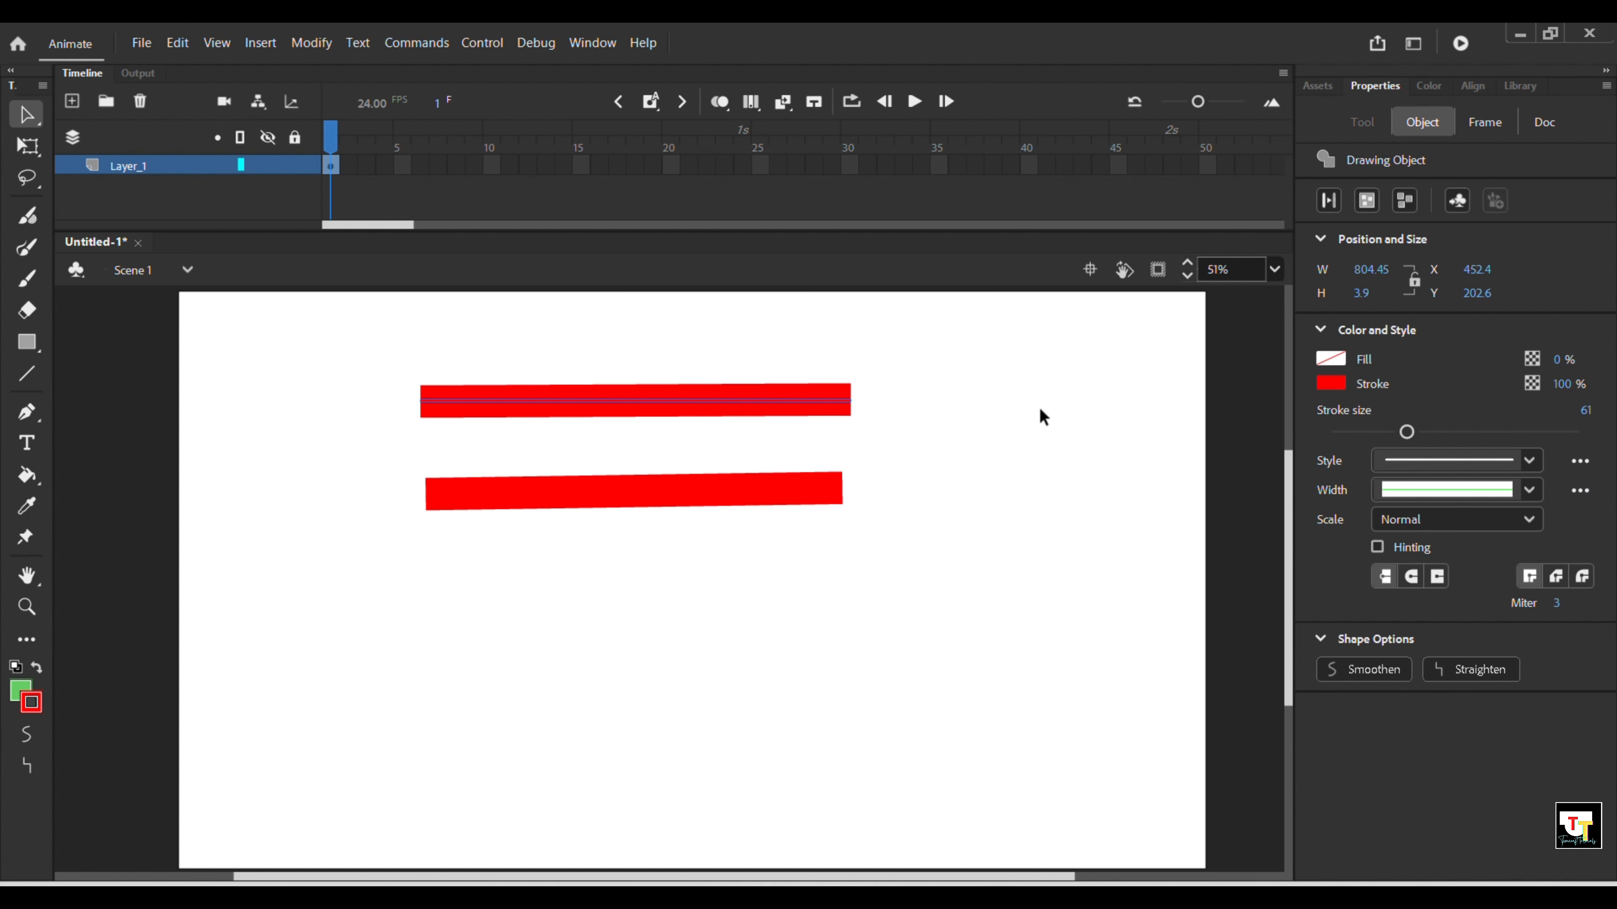